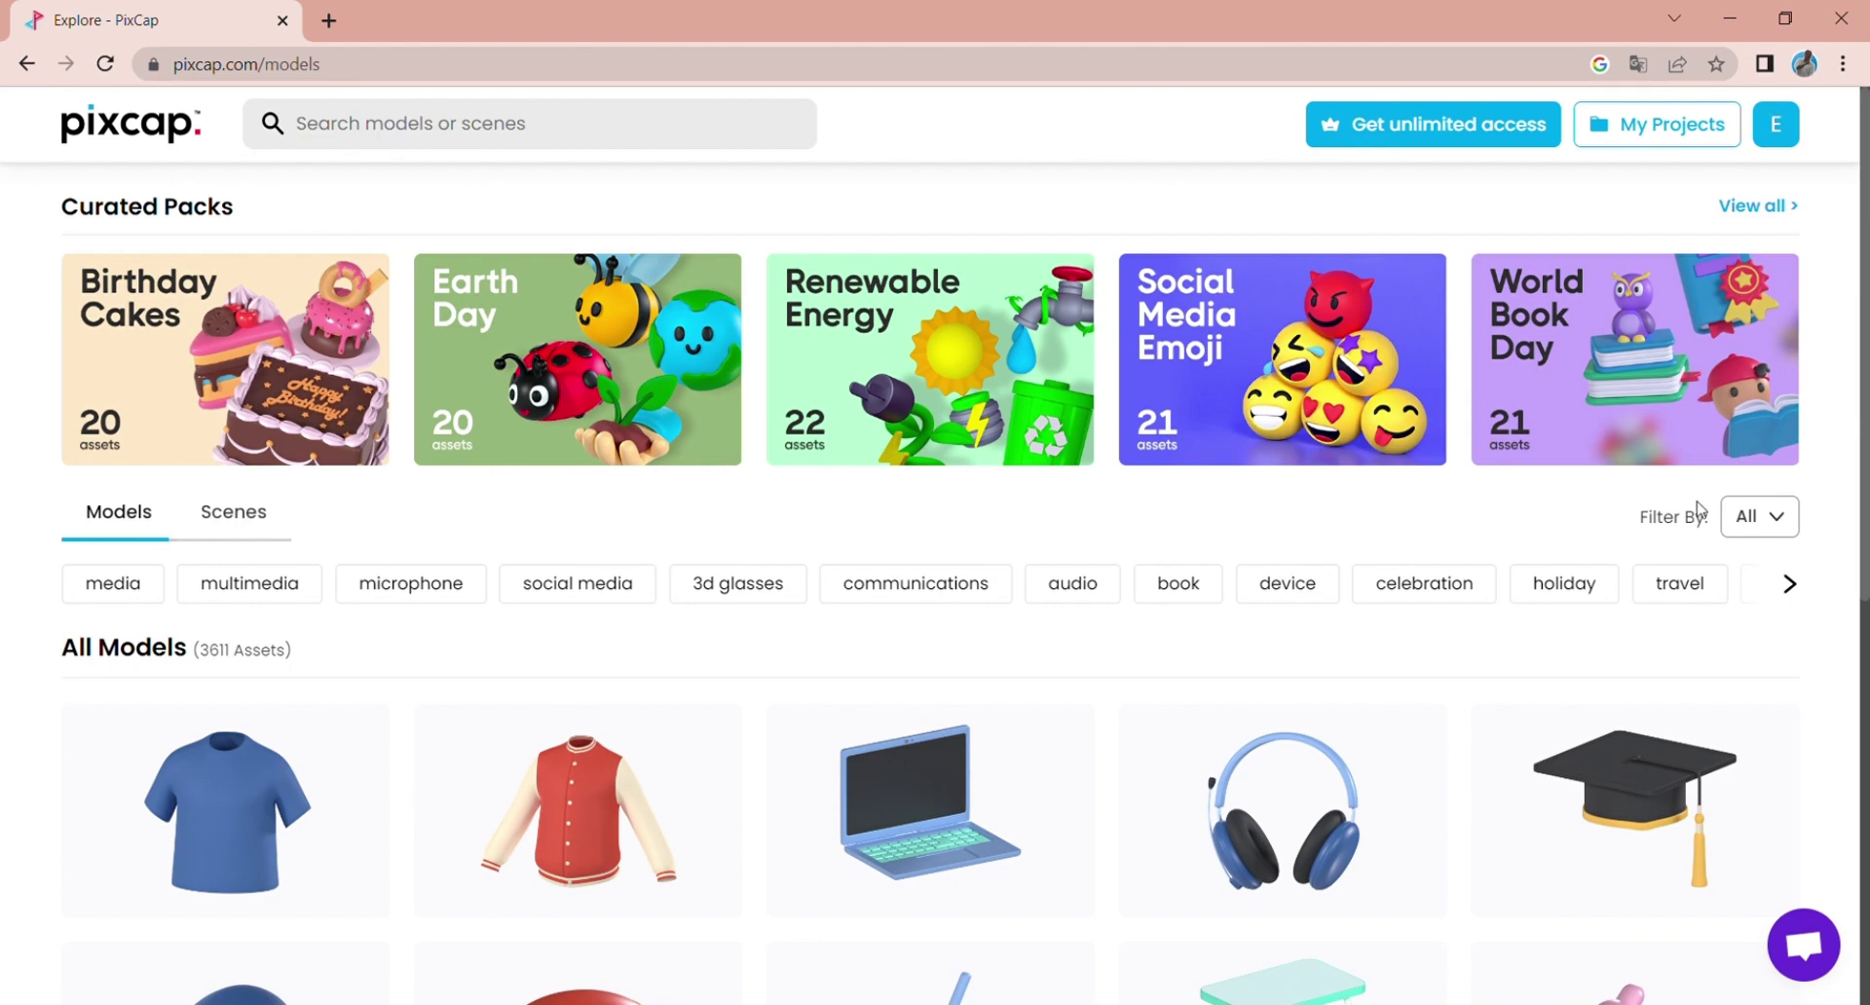
- Open the Birthday Slice Cake model from the Birthday Cakes pack
{"action": "scroll", "coordinate": [1119, 639], "scroll_direction": "down", "scroll_amount": 8}
{"action": "scroll", "coordinate": [1094, 701], "scroll_direction": "up", "scroll_amount": 8}
{"action": "left_click", "coordinate": [244, 428]}
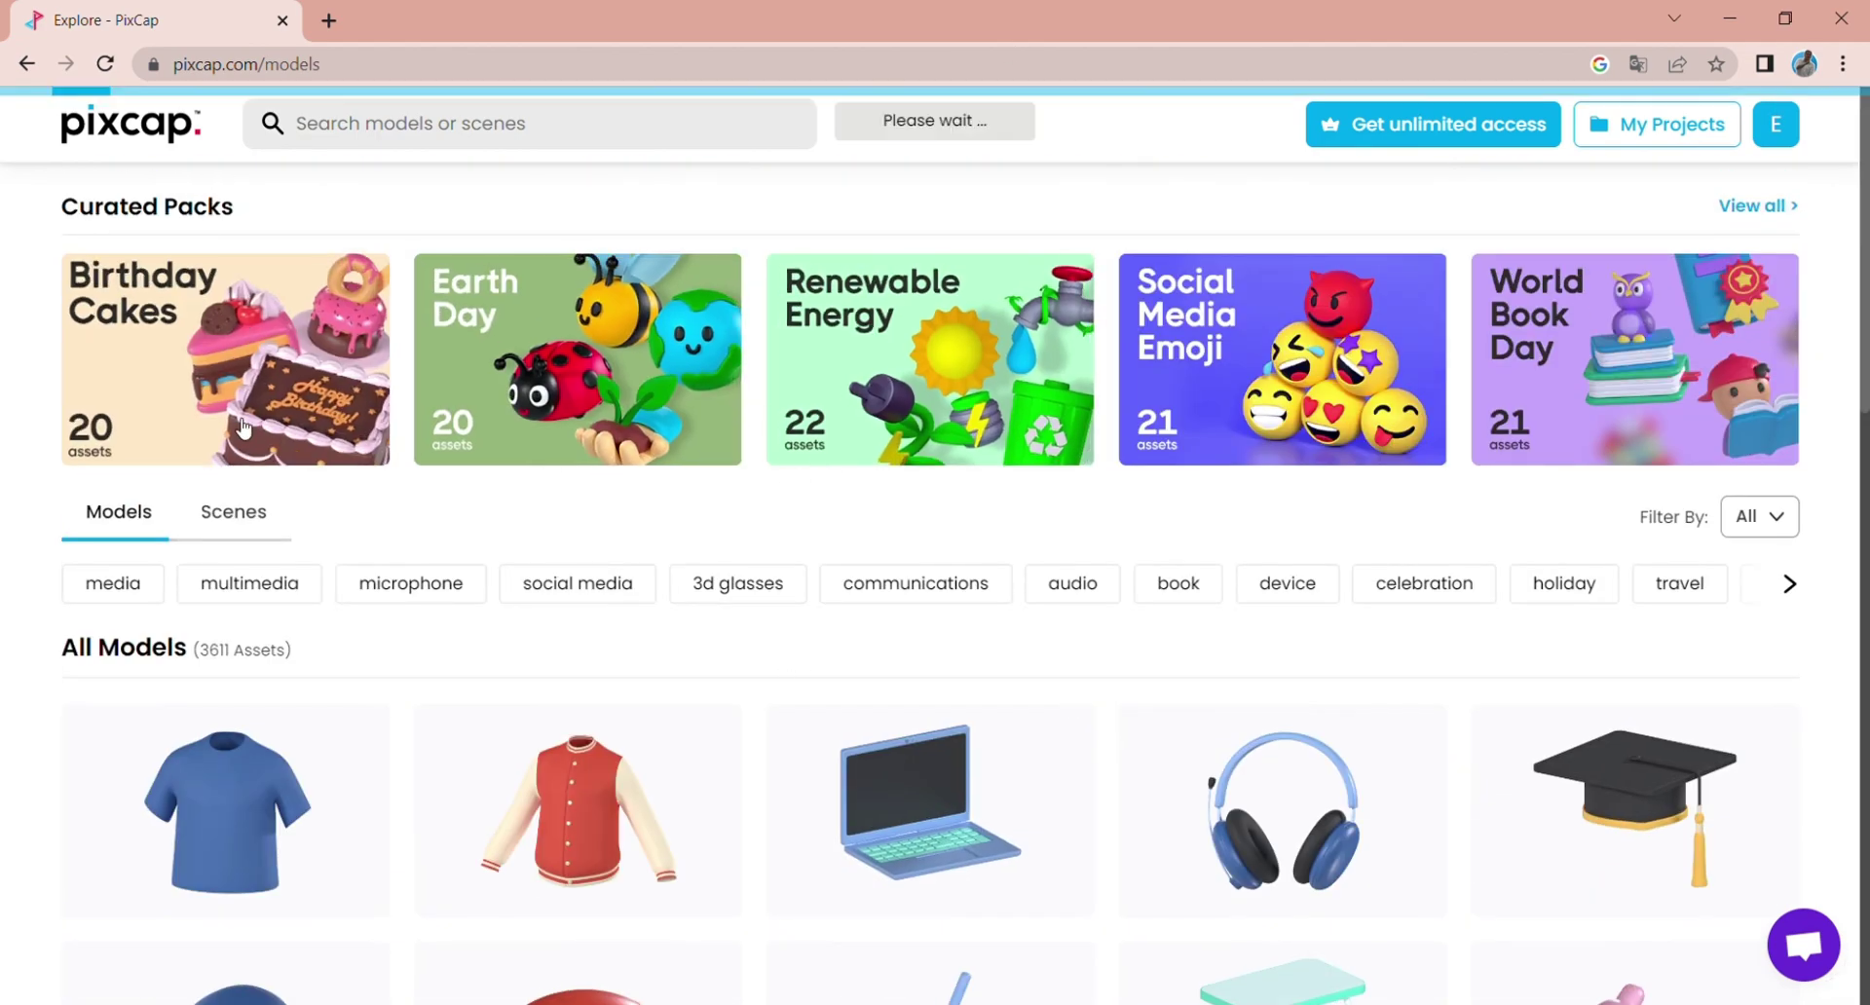
{"action": "scroll", "coordinate": [865, 617], "scroll_direction": "down", "scroll_amount": 5}
{"action": "left_click", "coordinate": [244, 654]}
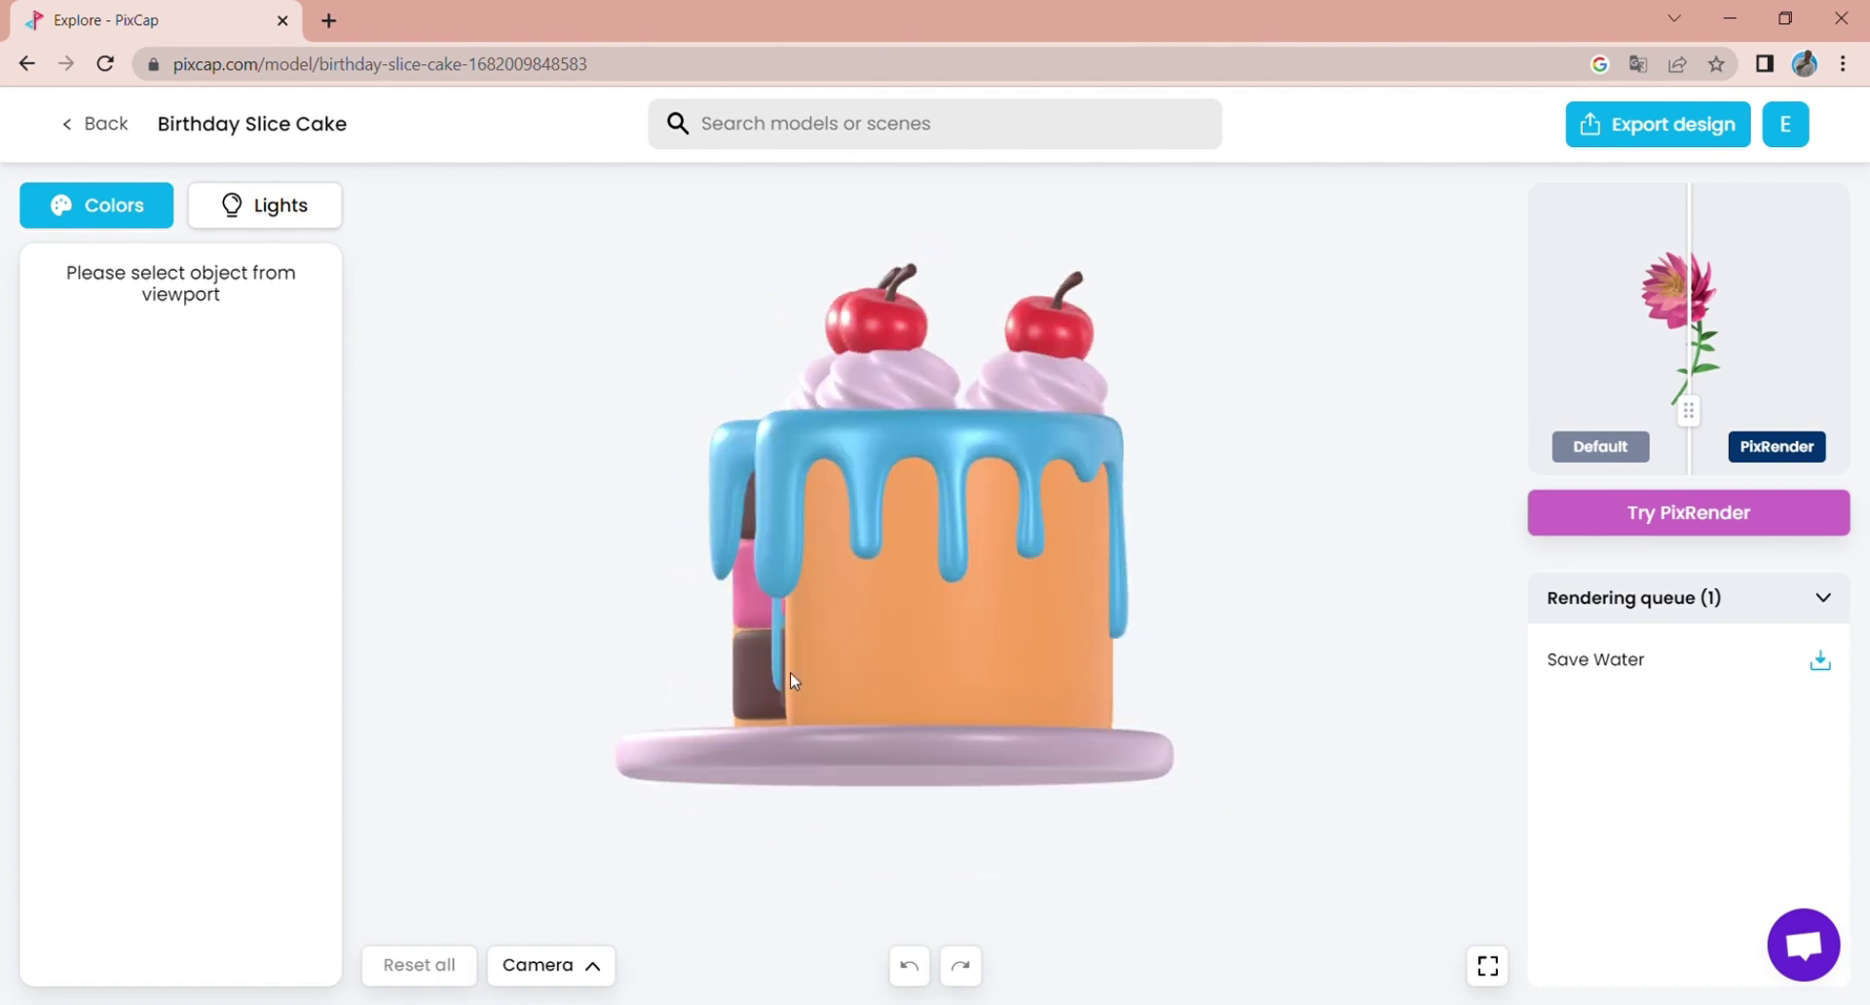
- Recolor the cake's Coating Cream dark red and its Melted Cream magenta, #f503ef
{"action": "left_click", "coordinate": [986, 630]}
{"action": "left_click", "coordinate": [987, 630]}
{"action": "mouse_move", "coordinate": [662, 477]}
{"action": "left_mouse_down"}
{"action": "mouse_move", "coordinate": [663, 302]}
{"action": "mouse_move", "coordinate": [663, 493]}
{"action": "left_mouse_up"}
{"action": "left_click_drag", "start_coordinate": [570, 290], "coordinate": [662, 314]}
{"action": "left_click", "coordinate": [1244, 526]}
{"action": "left_click", "coordinate": [935, 438]}
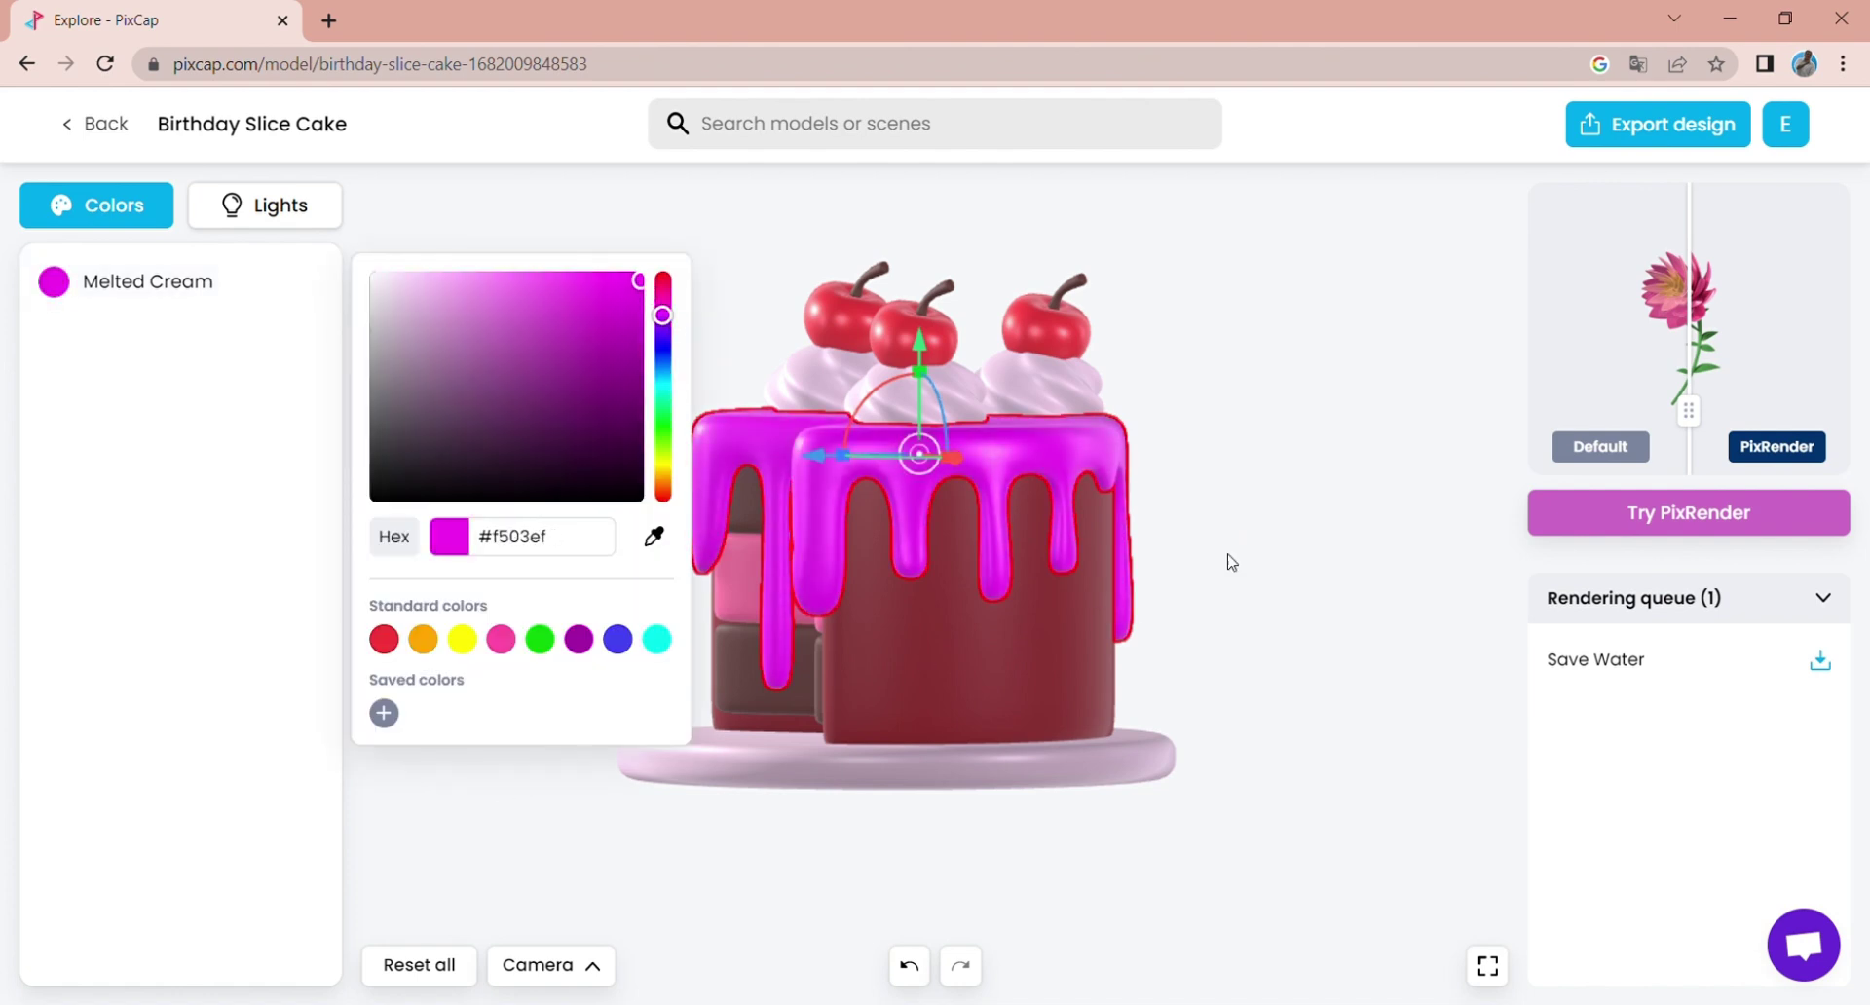
- Change the color of the plate under the cake to black
{"action": "left_click_drag", "start_coordinate": [1227, 562], "coordinate": [670, 760]}
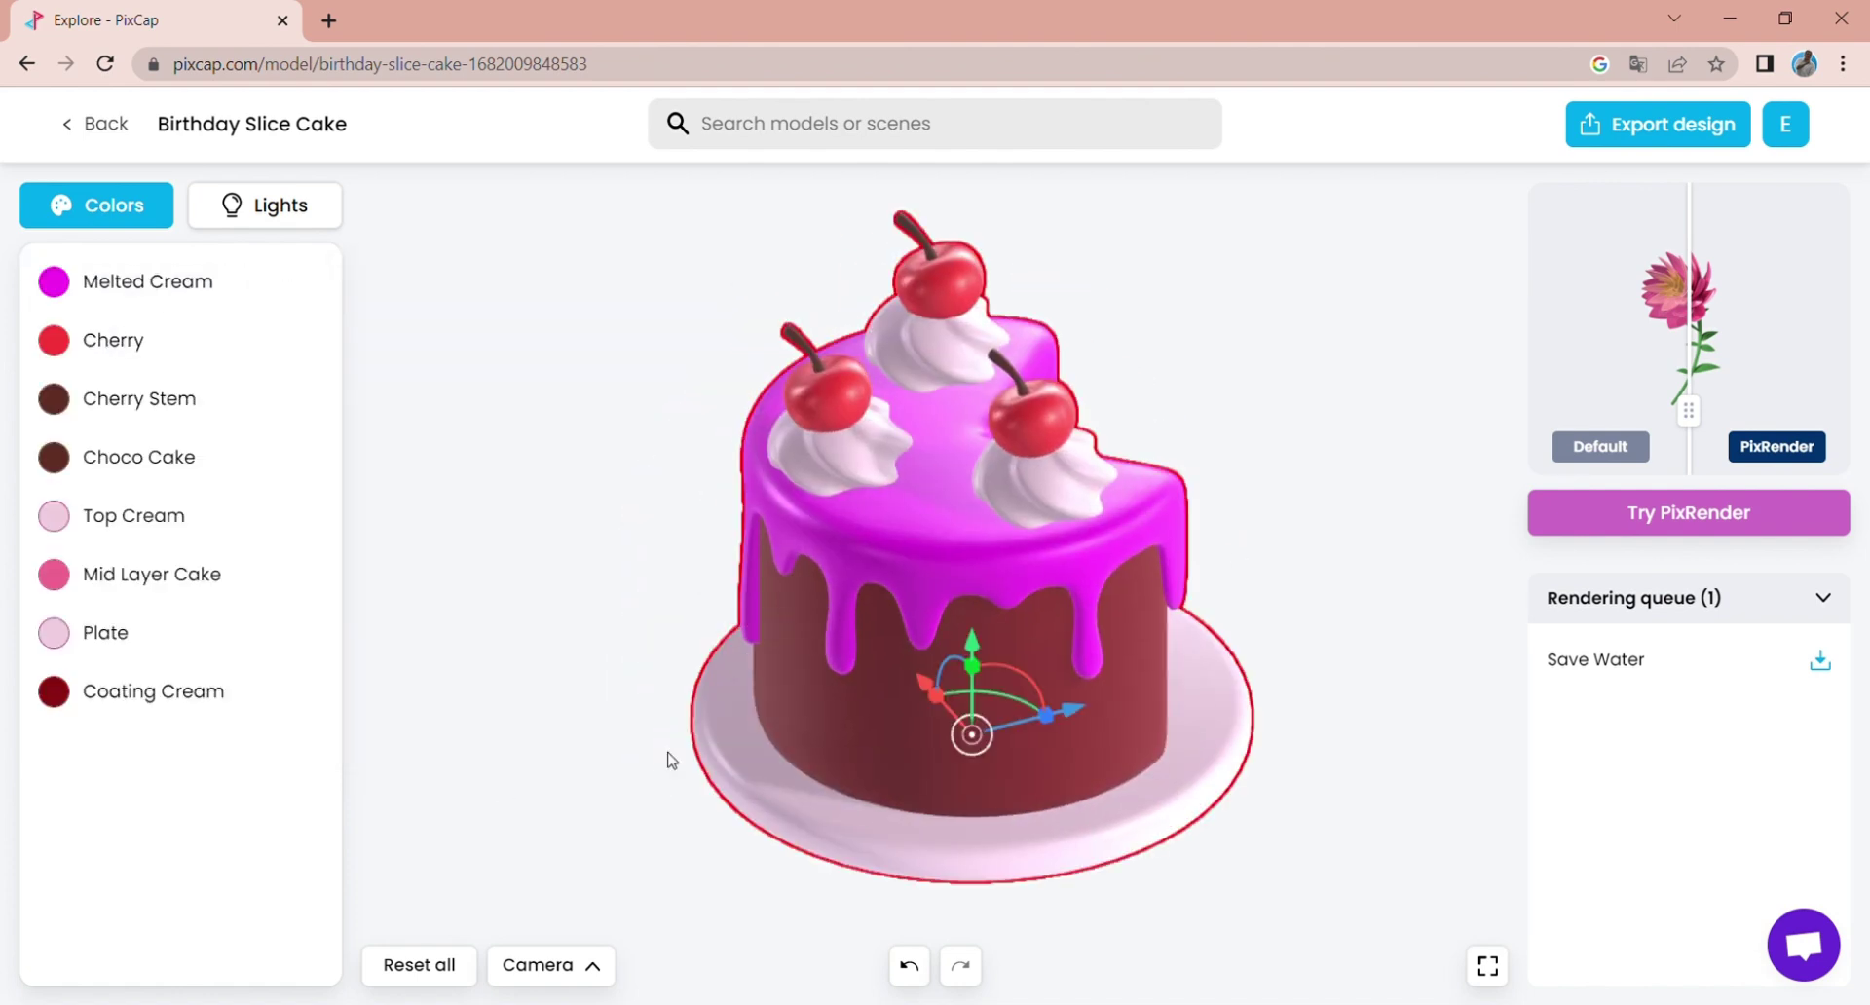
{"action": "left_click", "coordinate": [752, 776]}
{"action": "left_click", "coordinate": [378, 501]}
{"action": "left_click_drag", "start_coordinate": [378, 502], "coordinate": [705, 679]}
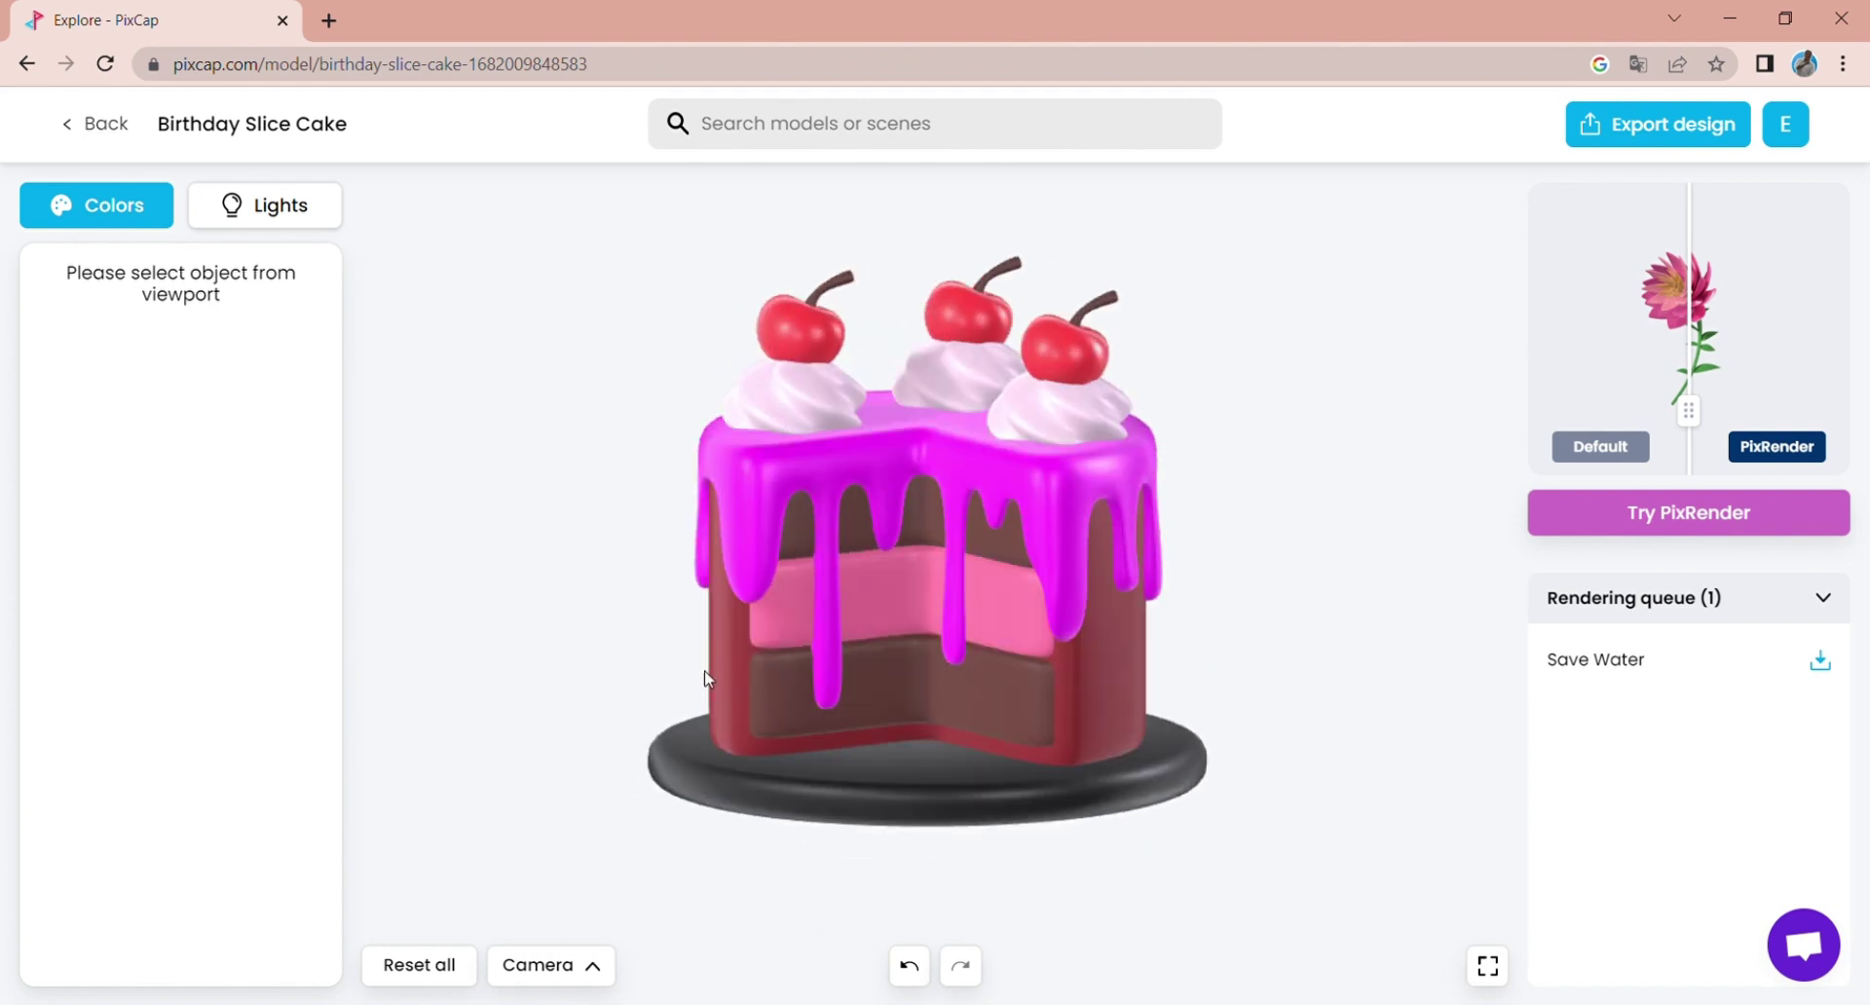
- Export the recolored cake as a 1024x1024 PNG image, with its cut-out slice facing the camera
{"action": "scroll", "coordinate": [1448, 510], "scroll_direction": "down", "scroll_amount": 2}
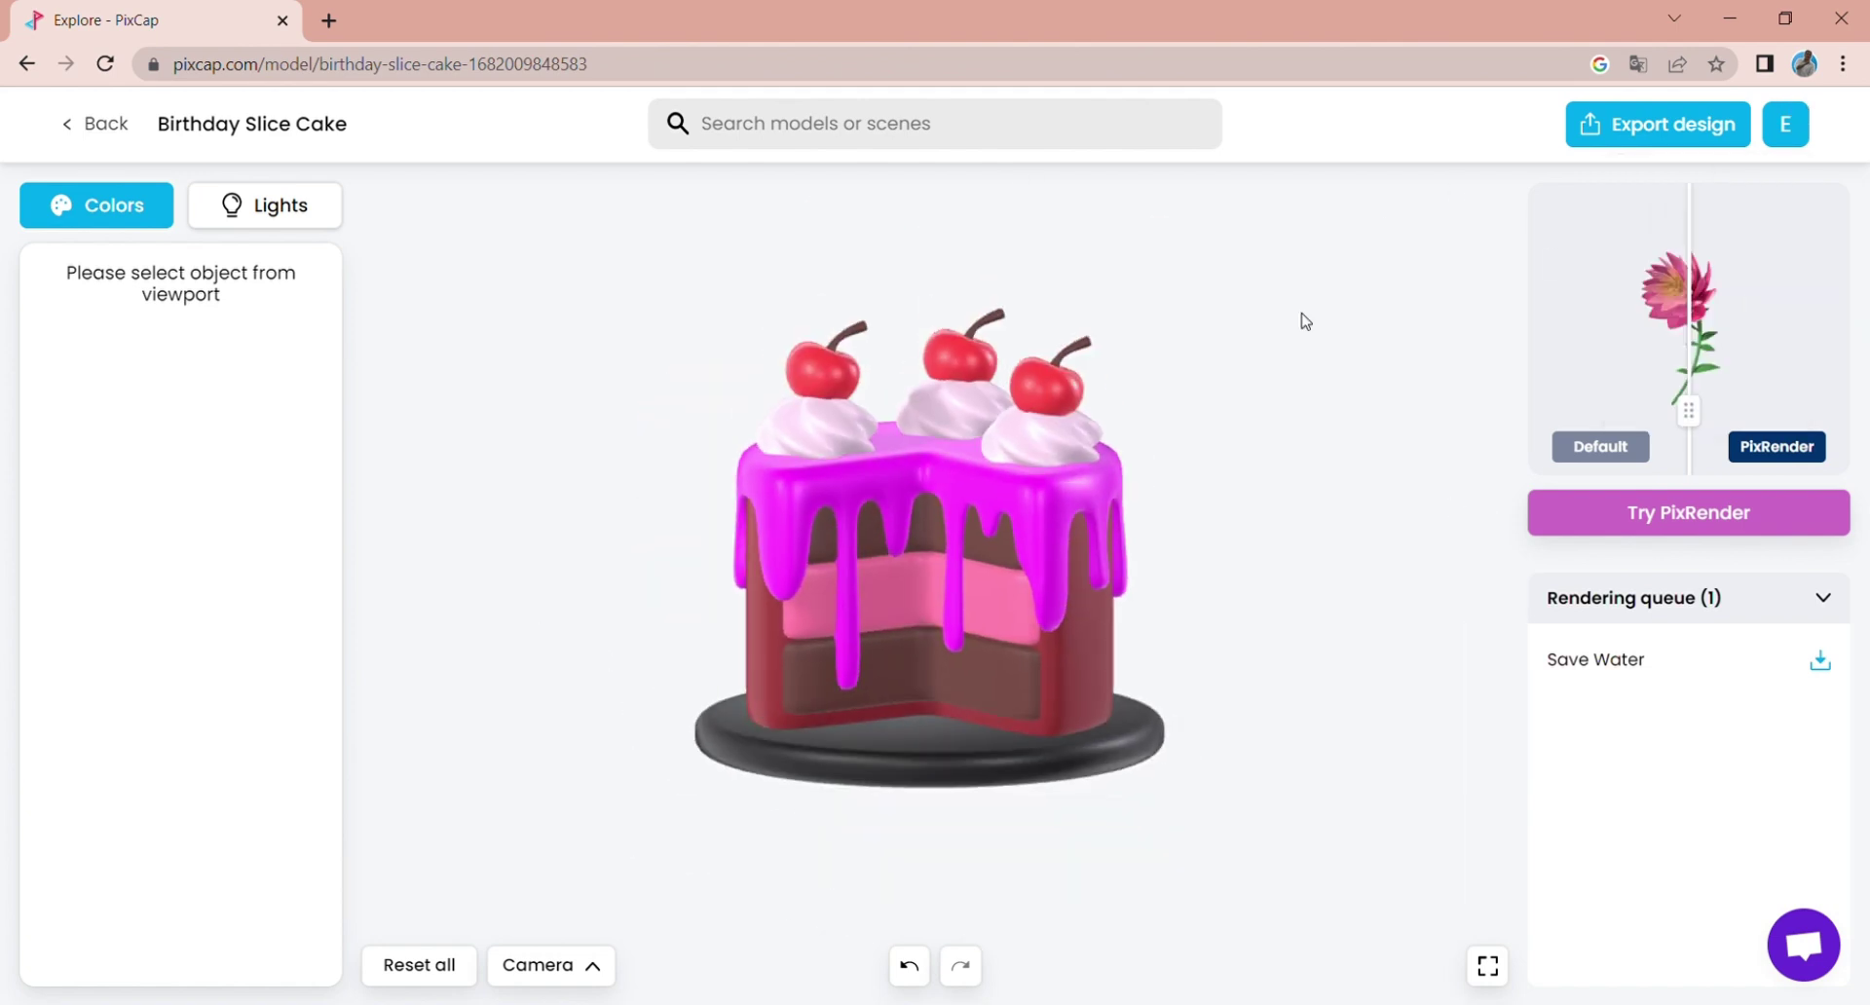
{"action": "left_click_drag", "start_coordinate": [1022, 582], "coordinate": [952, 621]}
{"action": "scroll", "coordinate": [1311, 596], "scroll_direction": "down", "scroll_amount": 3}
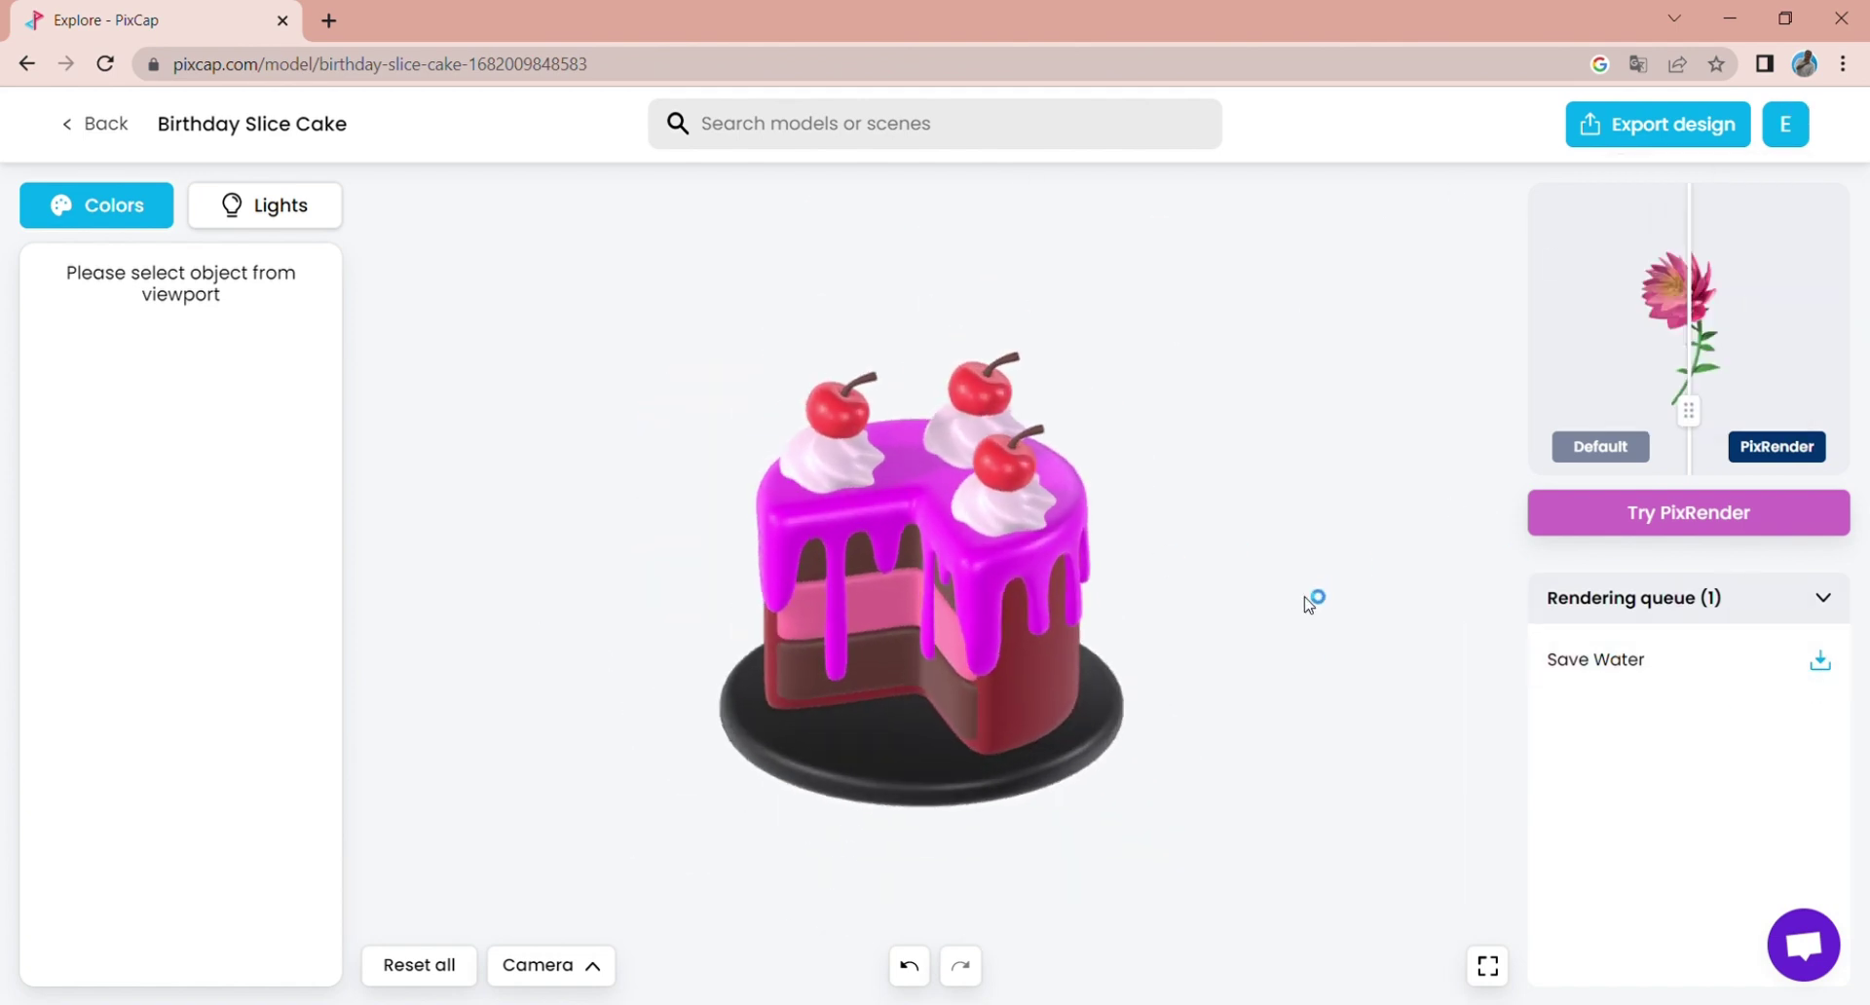
{"action": "left_click", "coordinate": [1051, 526]}
{"action": "left_click", "coordinate": [1259, 485]}
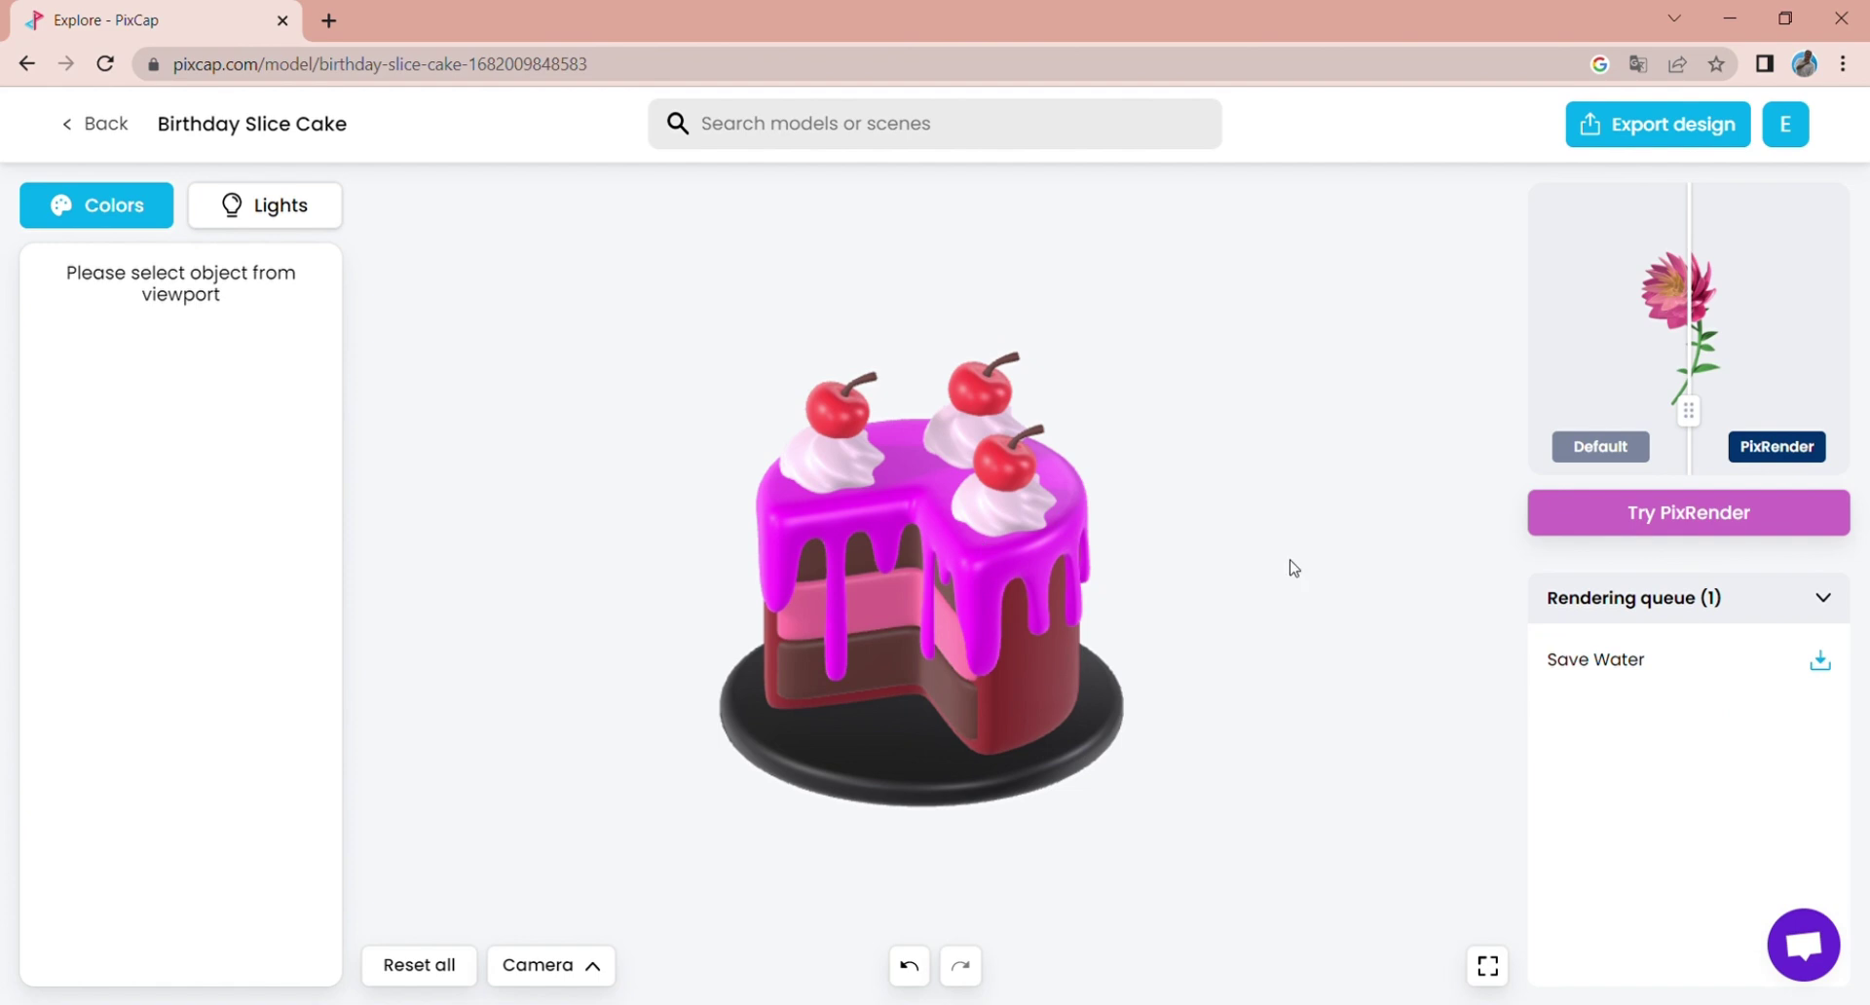
{"action": "left_click", "coordinate": [1731, 113]}
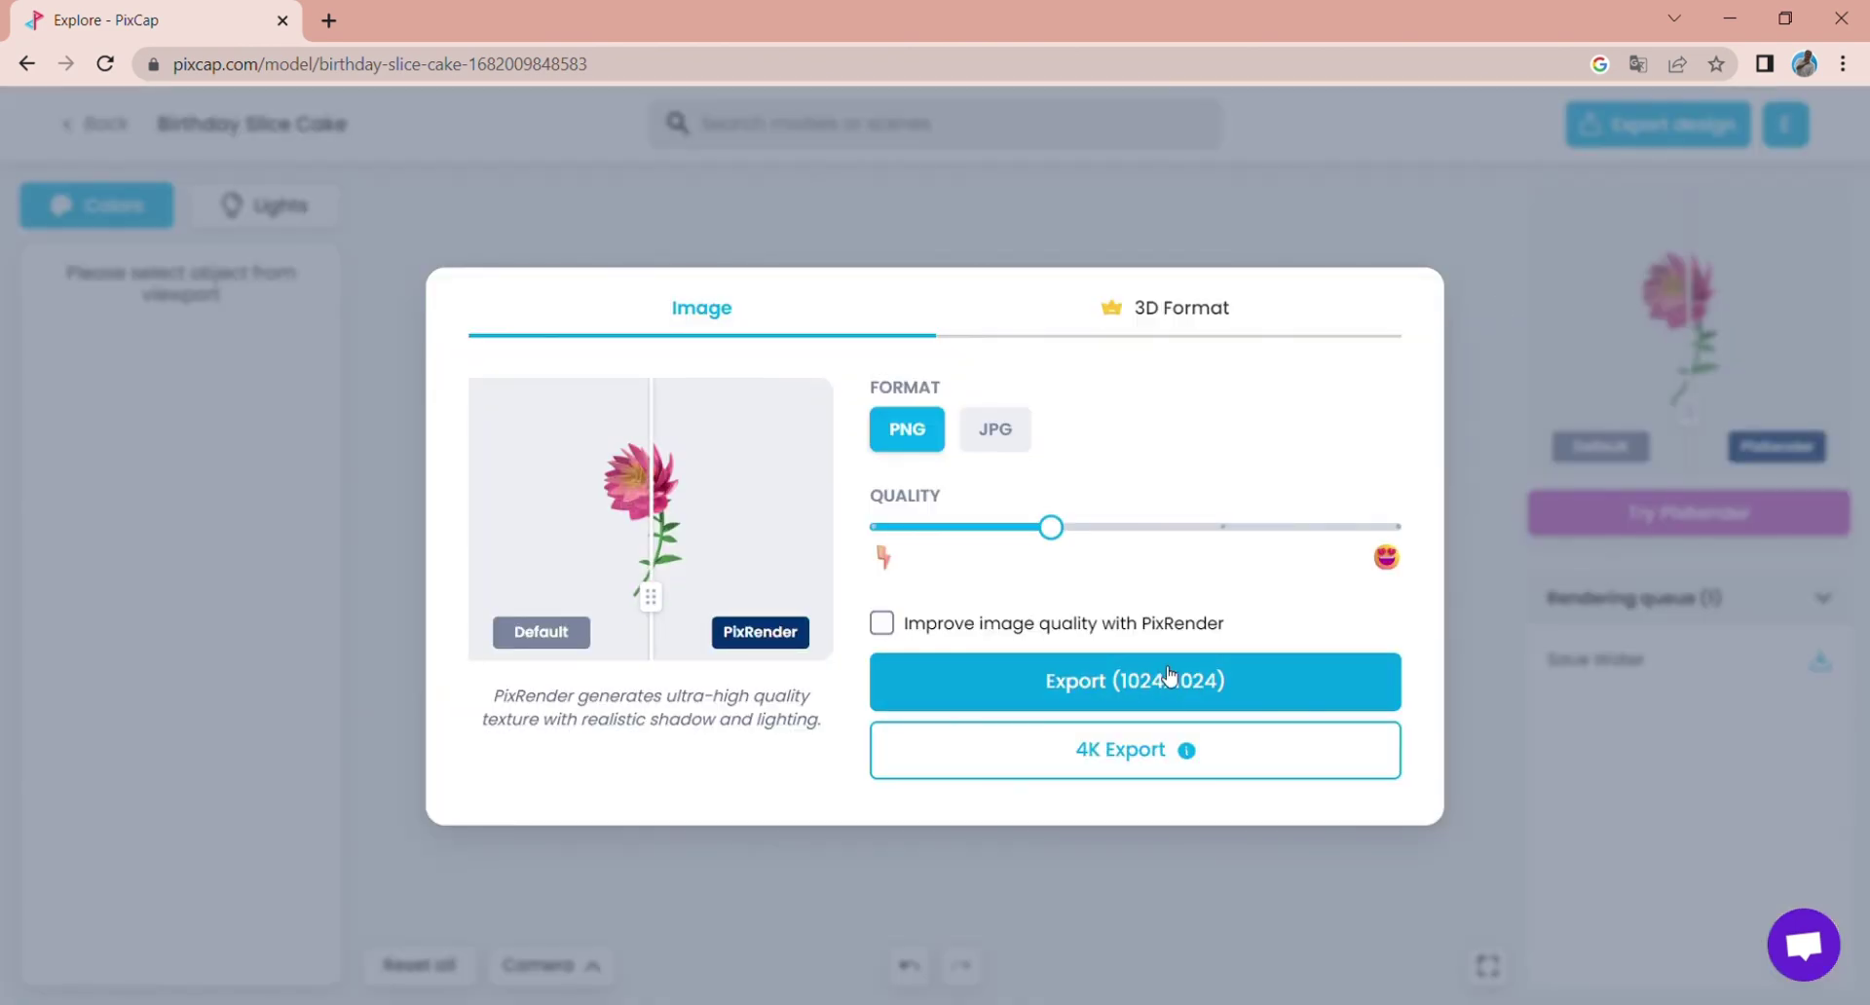
{"action": "left_click", "coordinate": [1162, 672]}
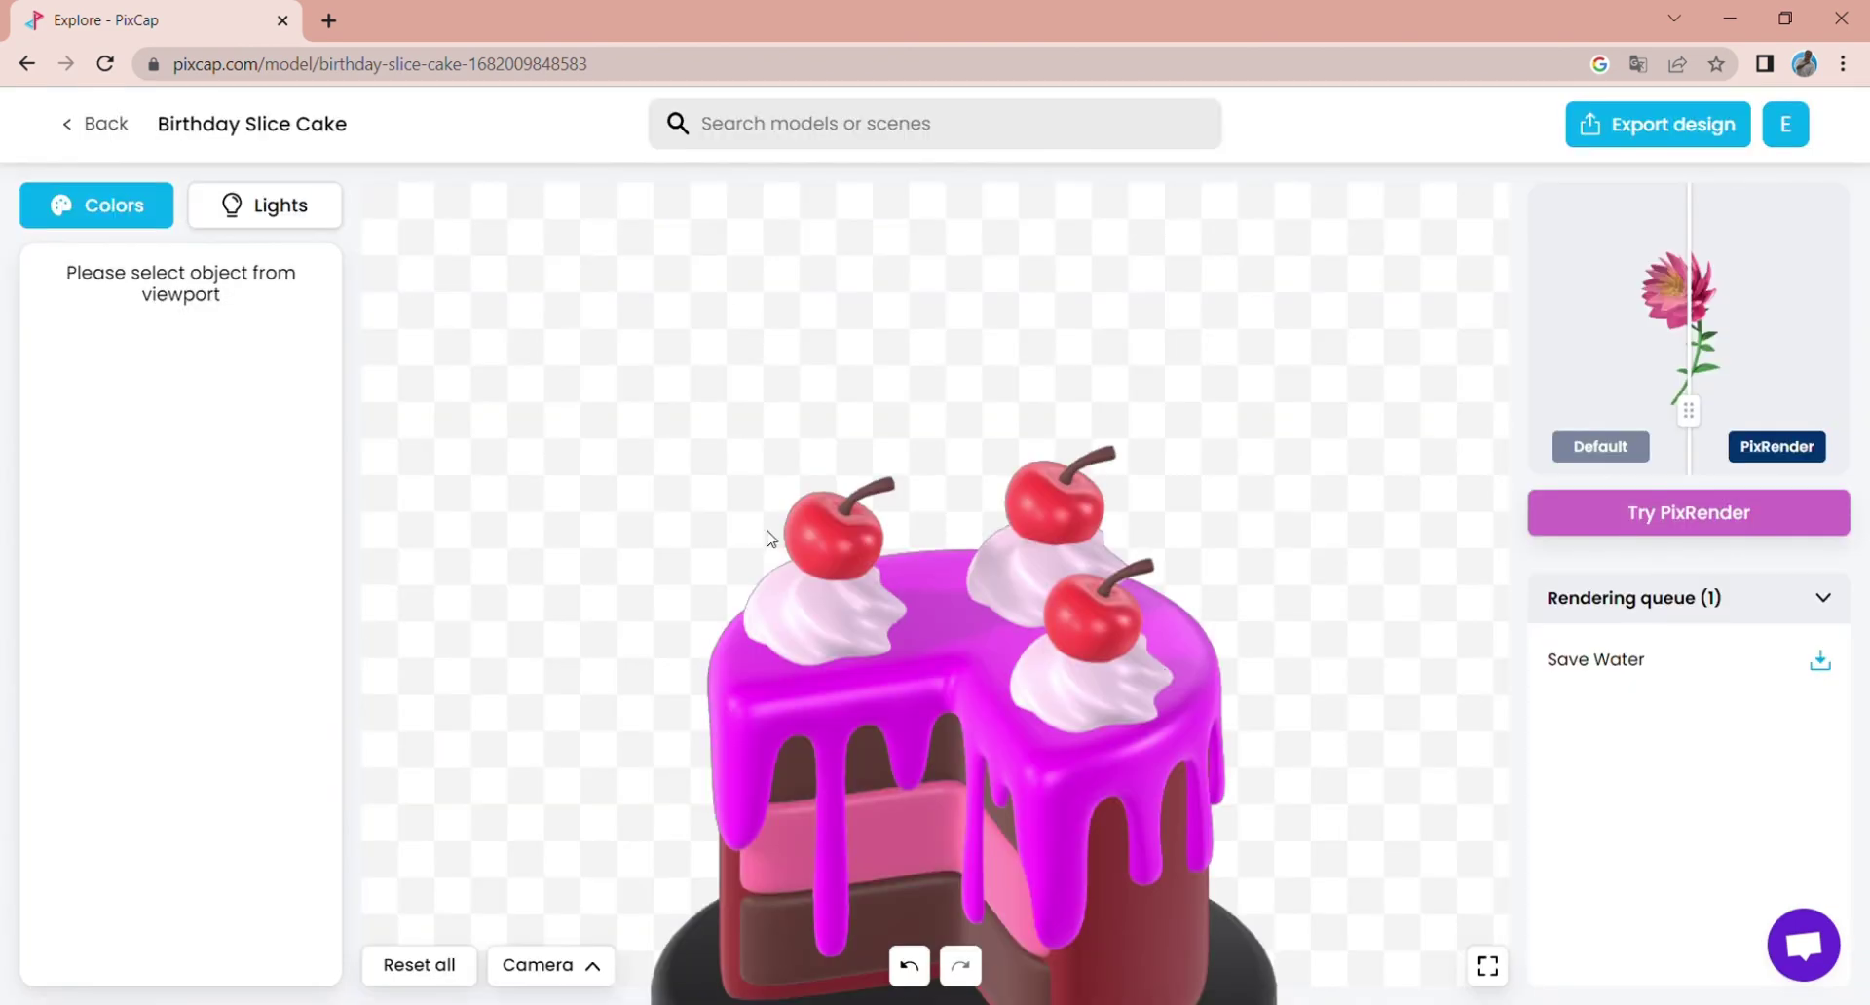
- Leave the cake model, return to the model library and open the Earth Day pack
{"action": "scroll", "coordinate": [1010, 688], "scroll_direction": "down", "scroll_amount": 5}
{"action": "left_click_drag", "start_coordinate": [966, 635], "coordinate": [1130, 668]}
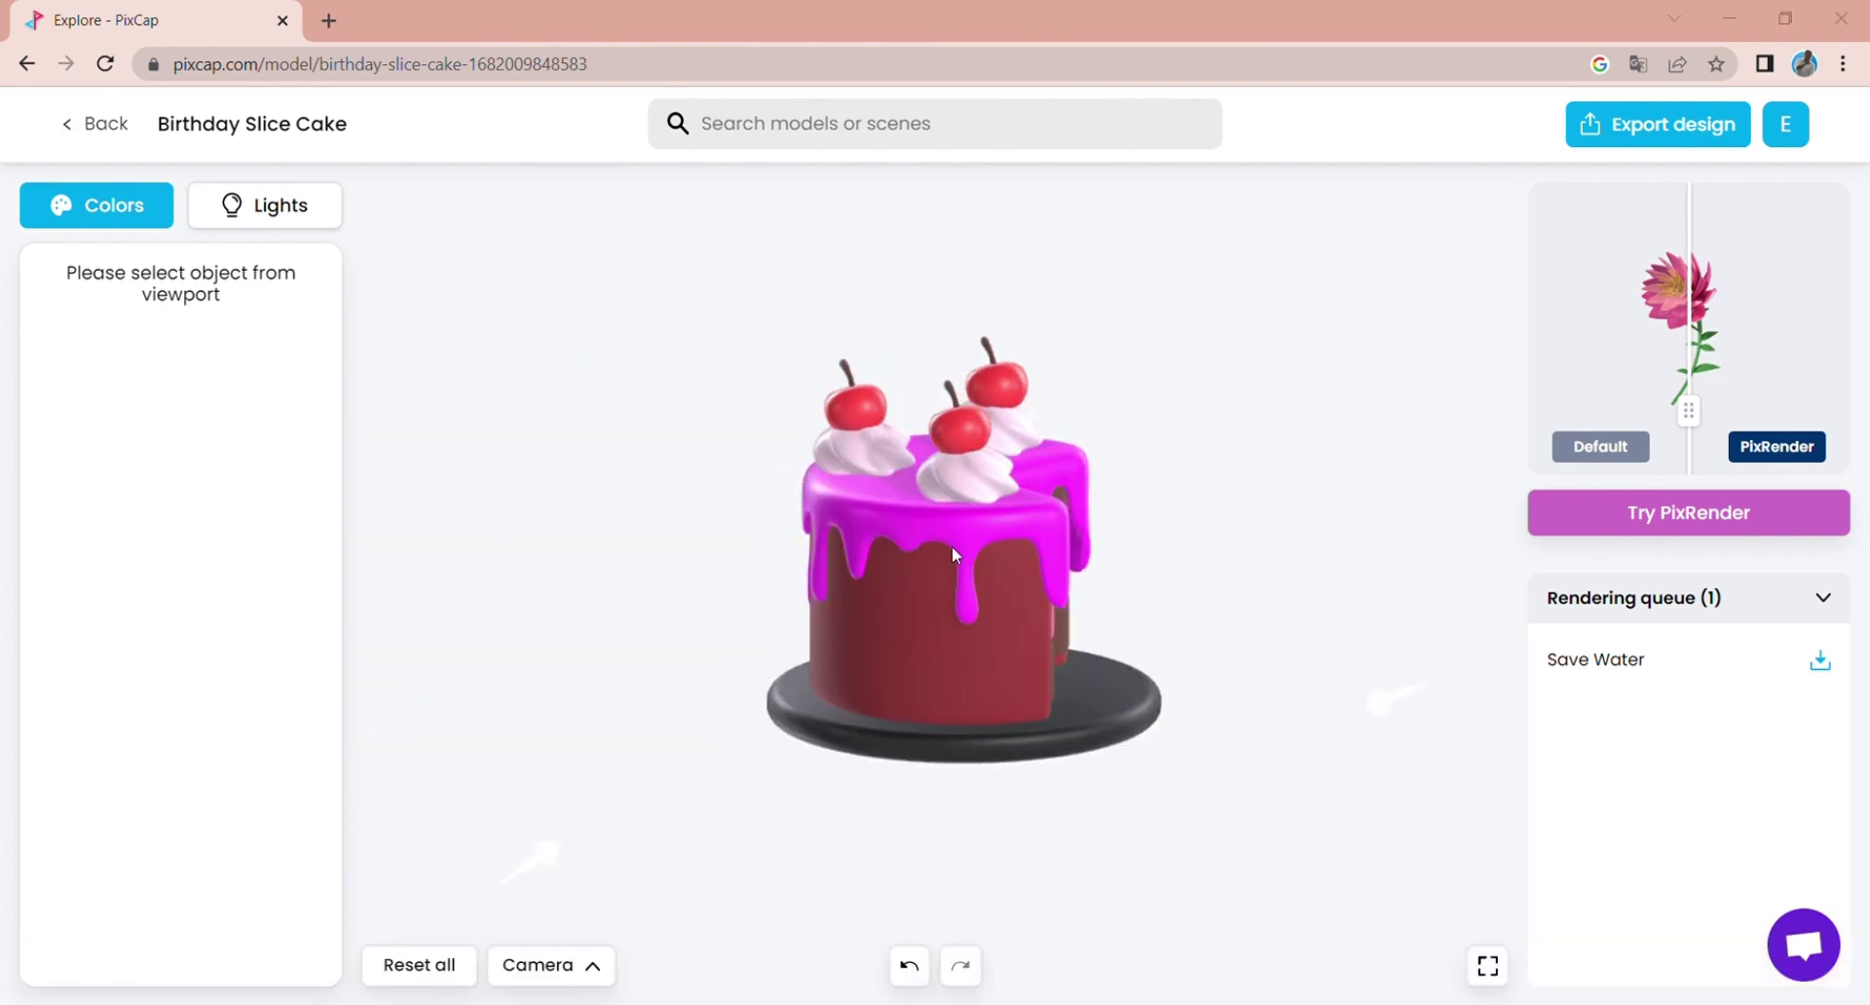
{"action": "key", "text": "alt+Left"}
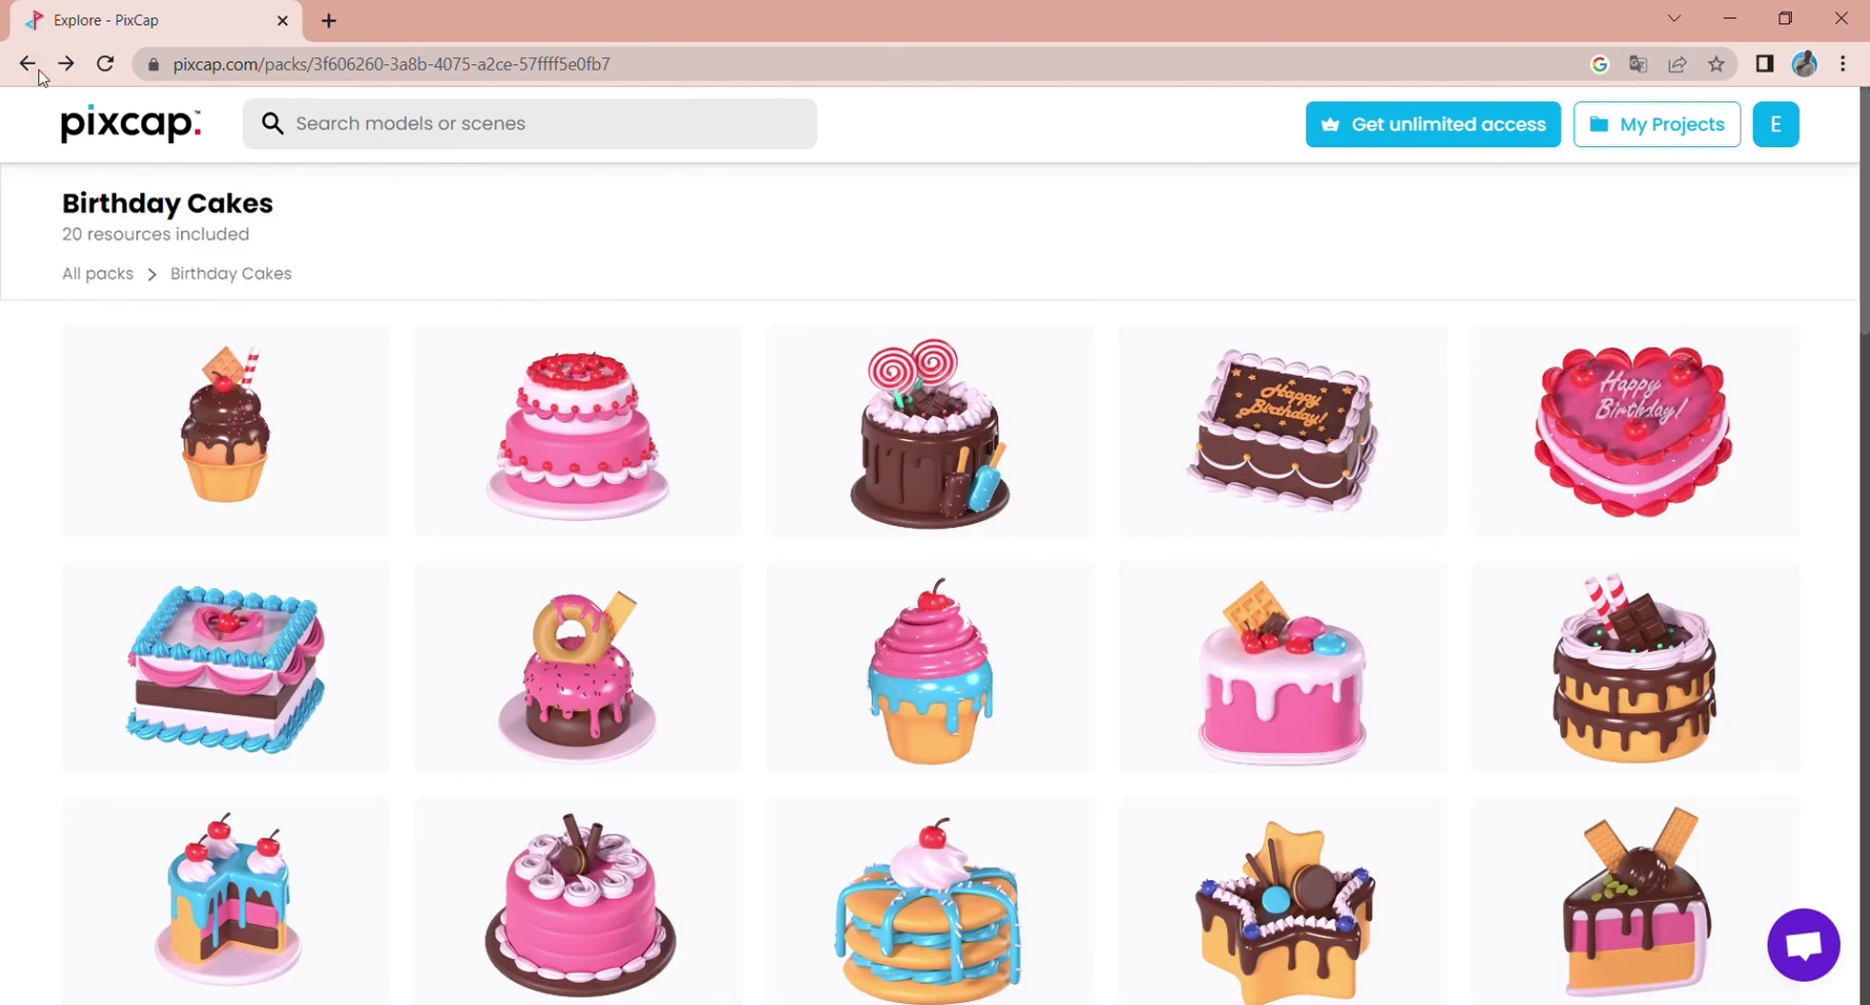
{"action": "key", "text": "alt+Left"}
{"action": "left_click", "coordinate": [615, 389]}
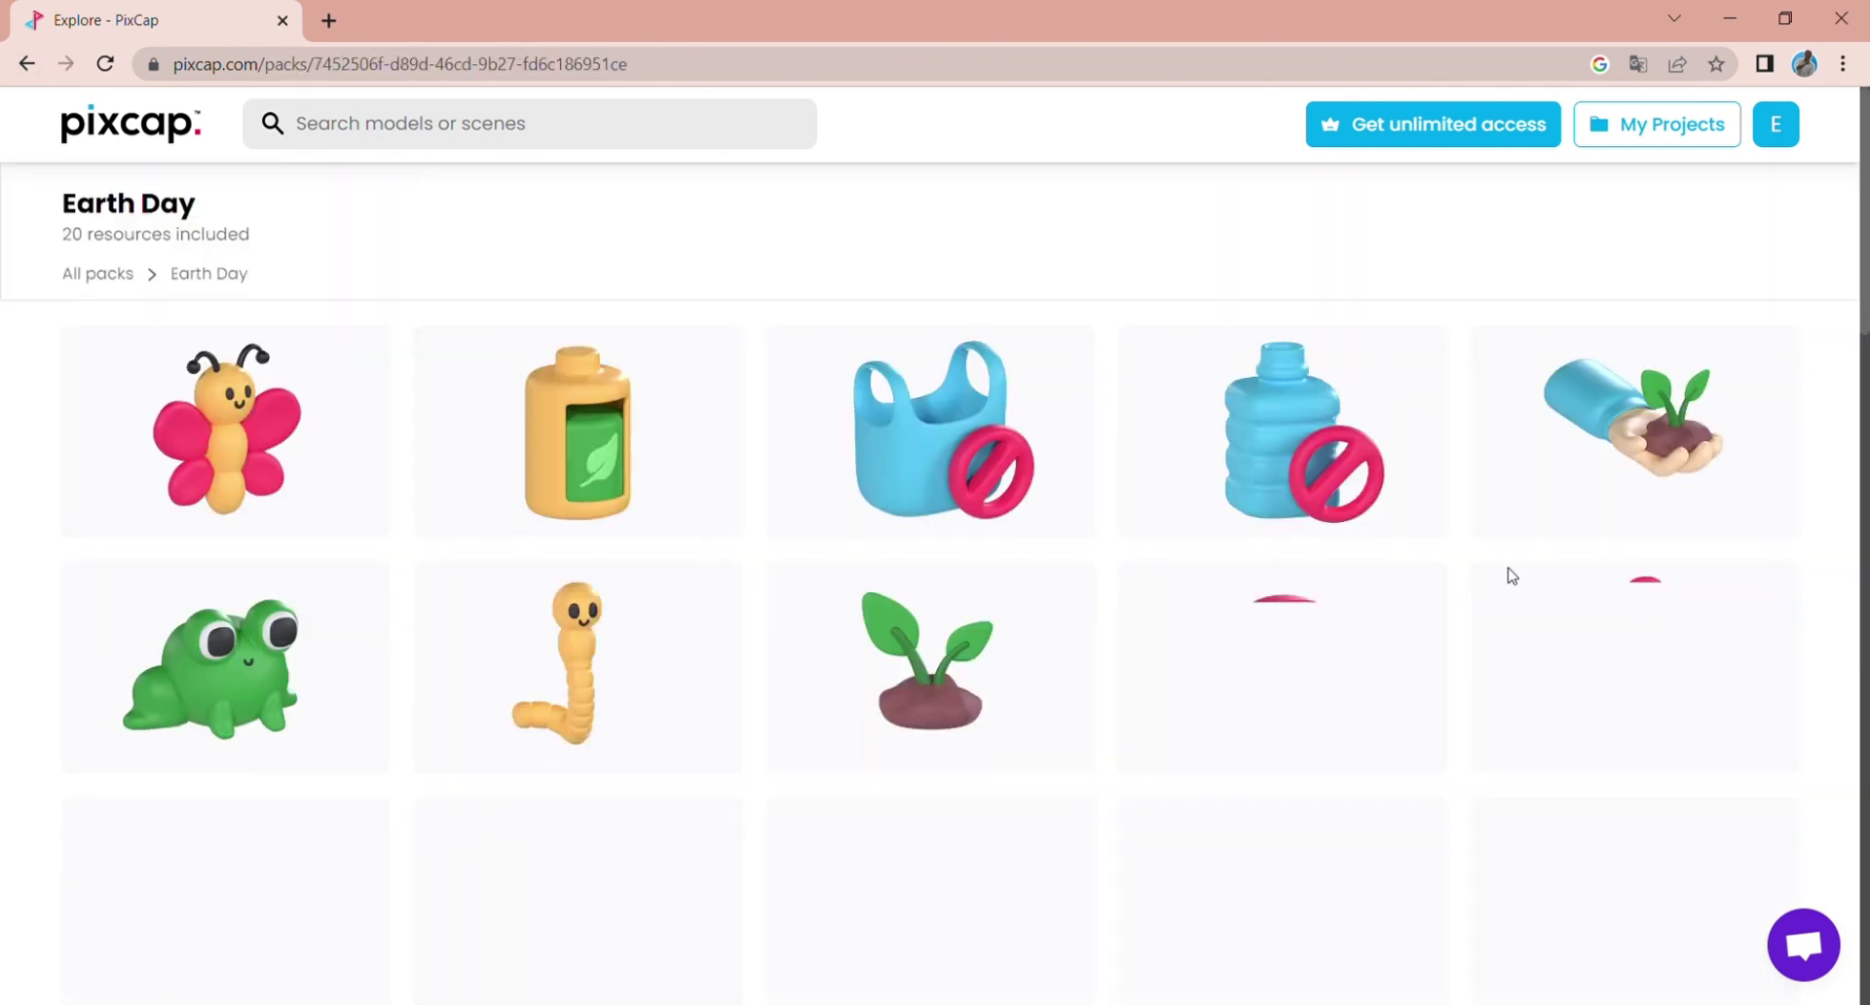
- Look through the Earth Day pack page and open the World Cup pack from the other packs
{"action": "scroll", "coordinate": [1068, 668], "scroll_direction": "down", "scroll_amount": 10}
{"action": "scroll", "coordinate": [1169, 654], "scroll_direction": "down", "scroll_amount": 6}
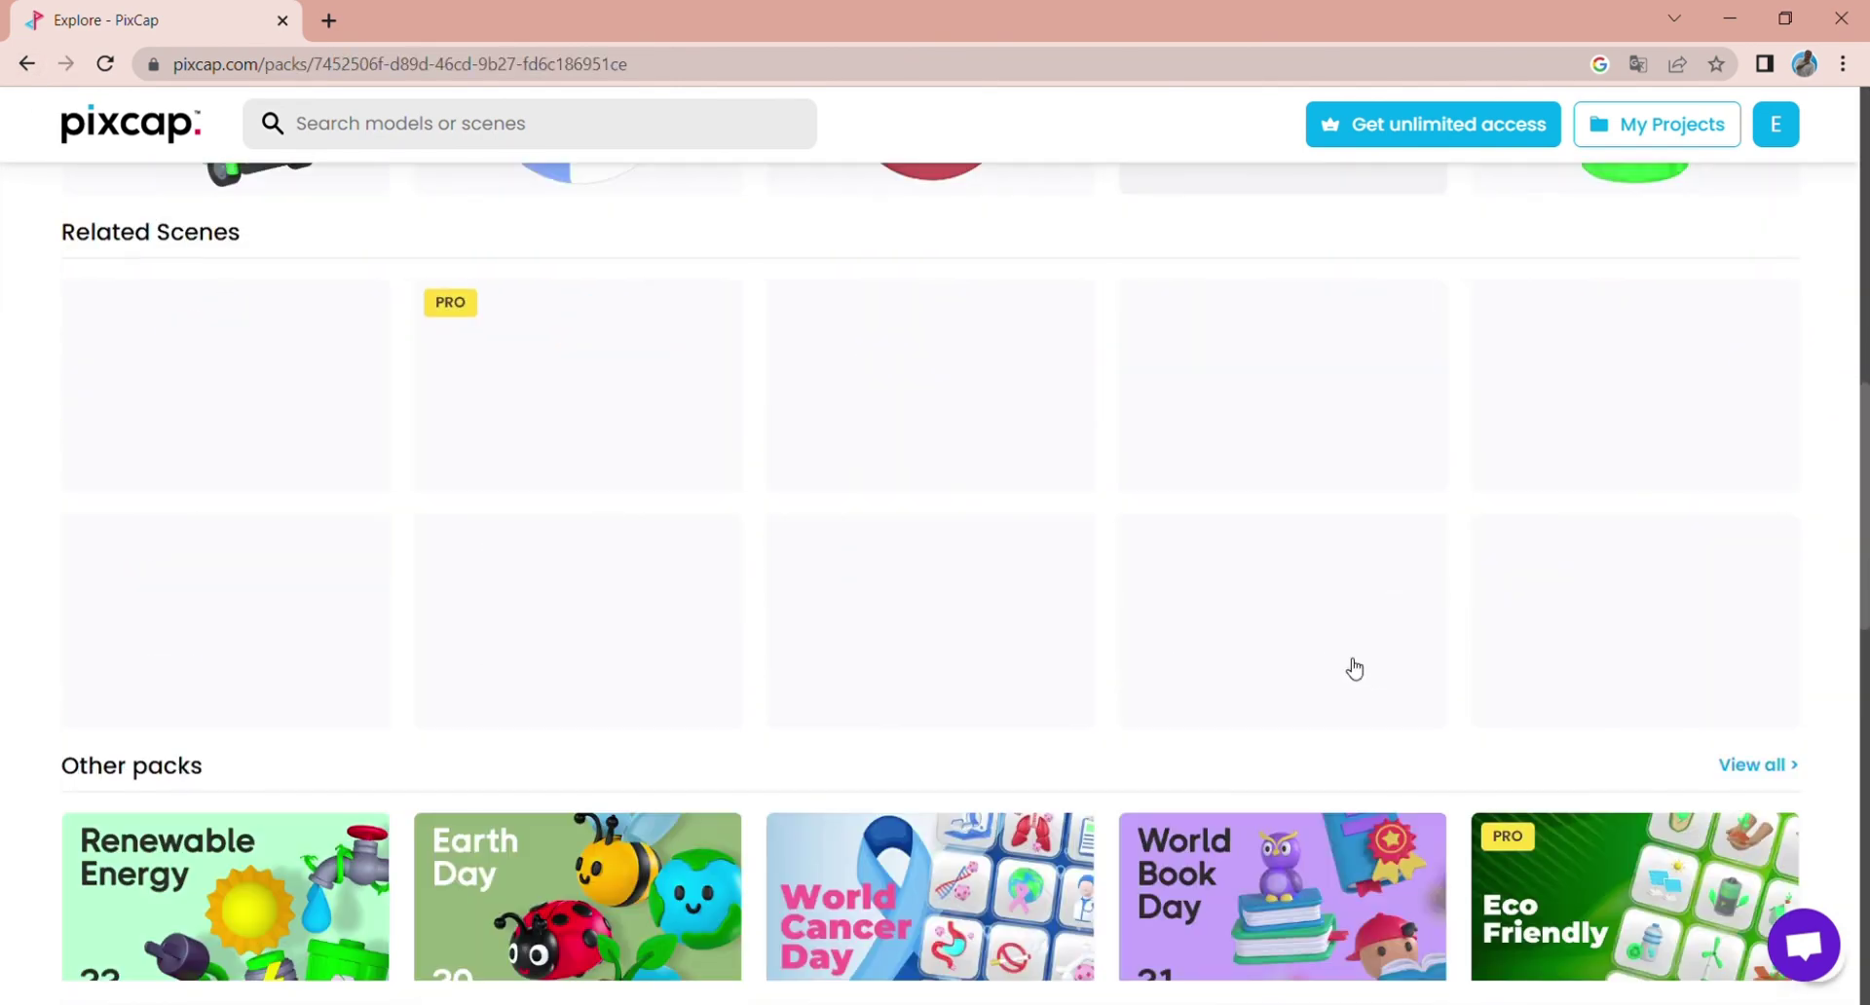
{"action": "scroll", "coordinate": [1149, 654], "scroll_direction": "down", "scroll_amount": 6}
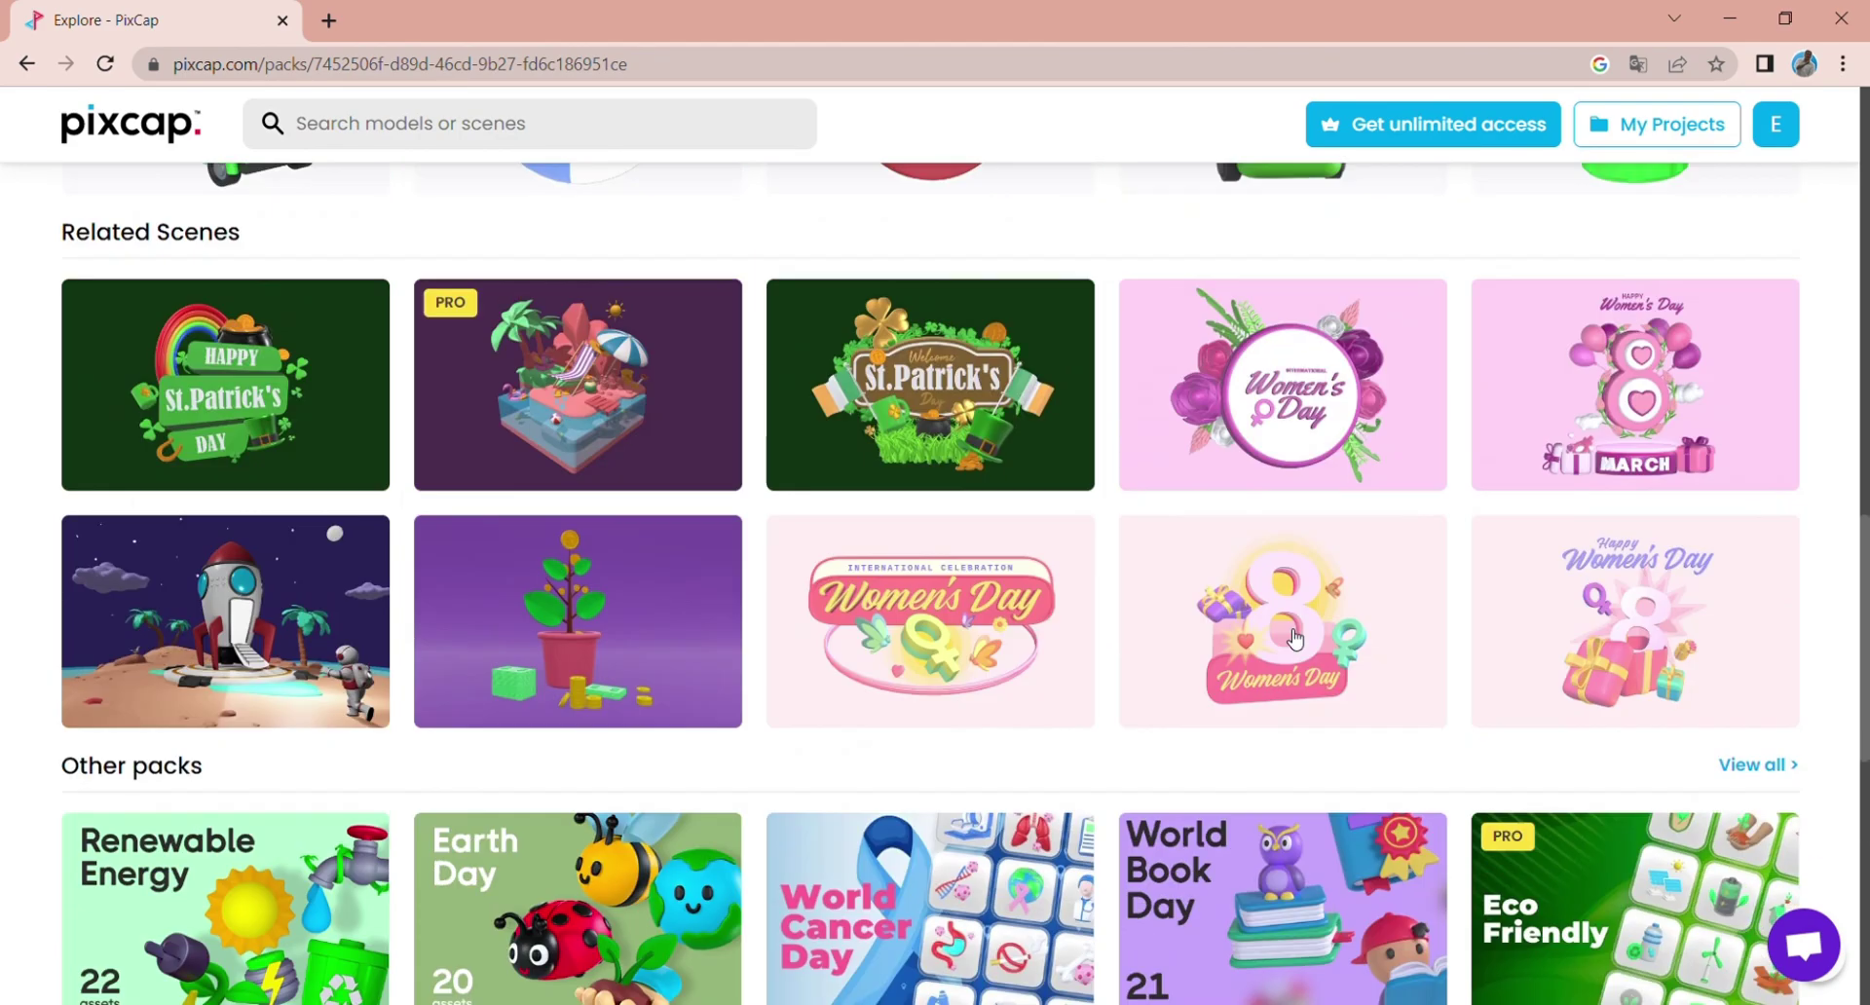
{"action": "scroll", "coordinate": [1218, 633], "scroll_direction": "down", "scroll_amount": 5}
{"action": "left_click", "coordinate": [1354, 593]}
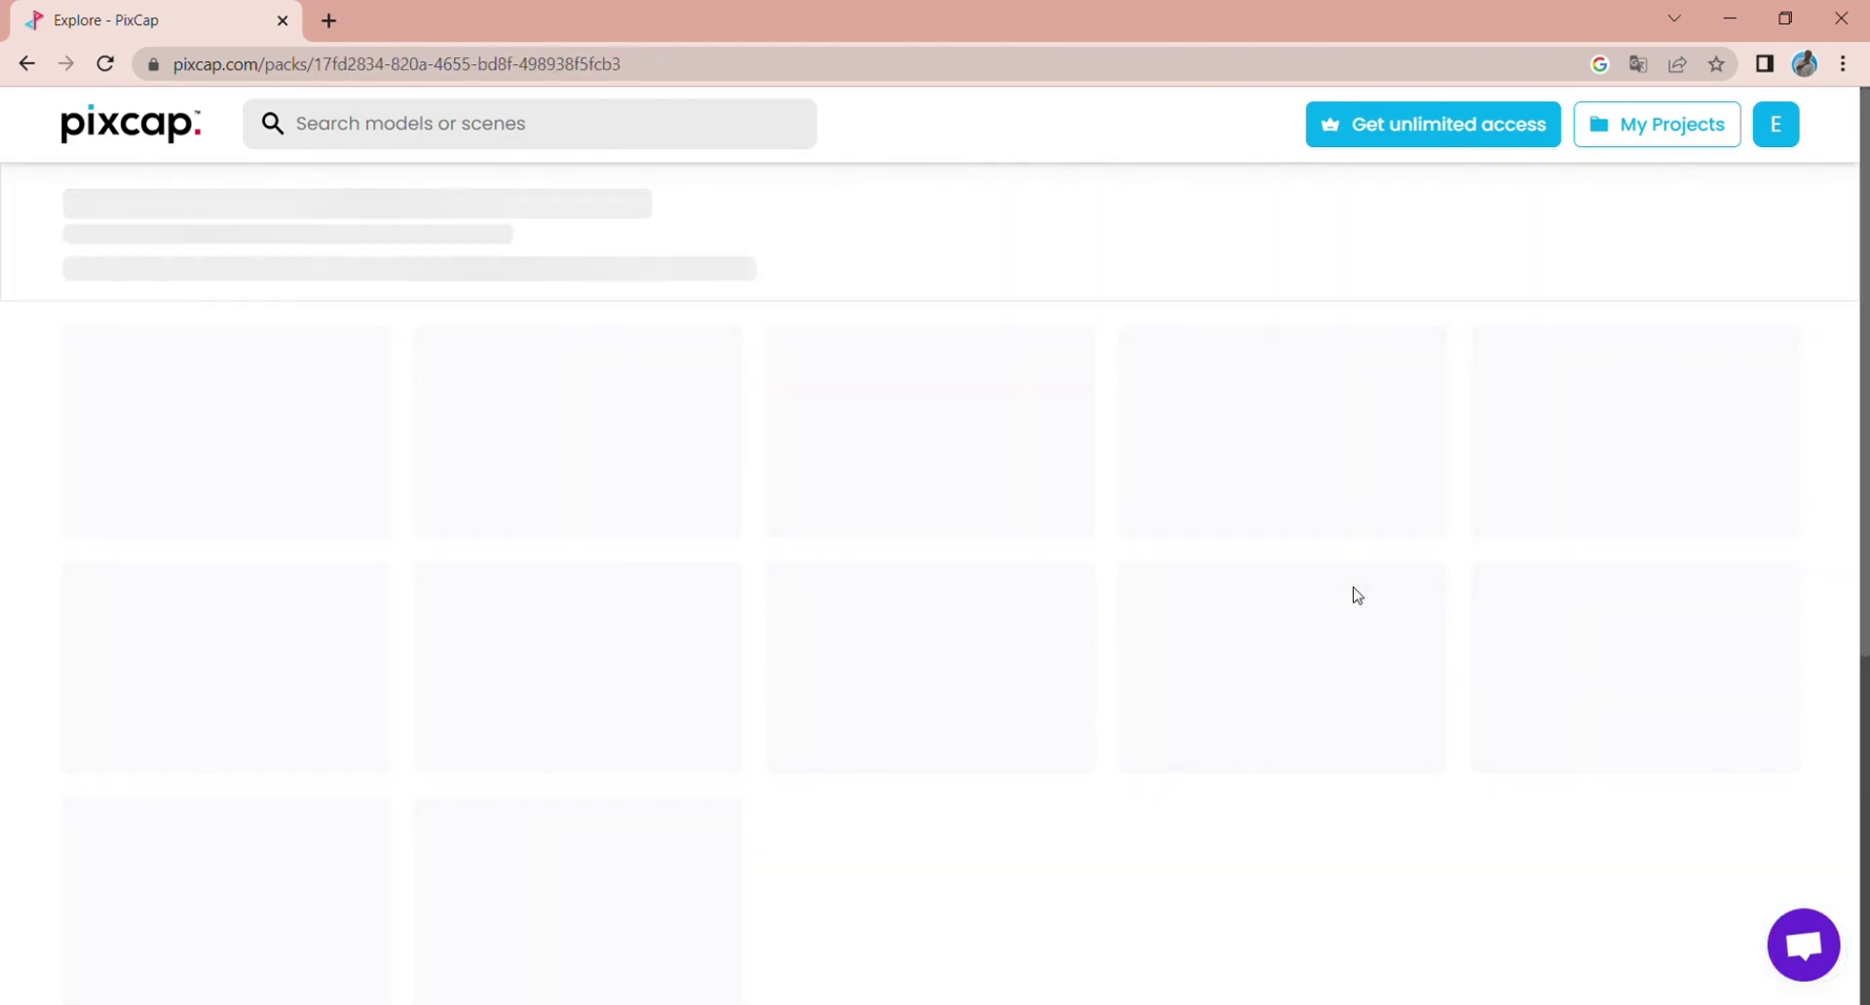
- Open the Football T-Shirts model from the World Cup pack
{"action": "scroll", "coordinate": [1169, 740], "scroll_direction": "down", "scroll_amount": 5}
{"action": "scroll", "coordinate": [1251, 779], "scroll_direction": "up", "scroll_amount": 2}
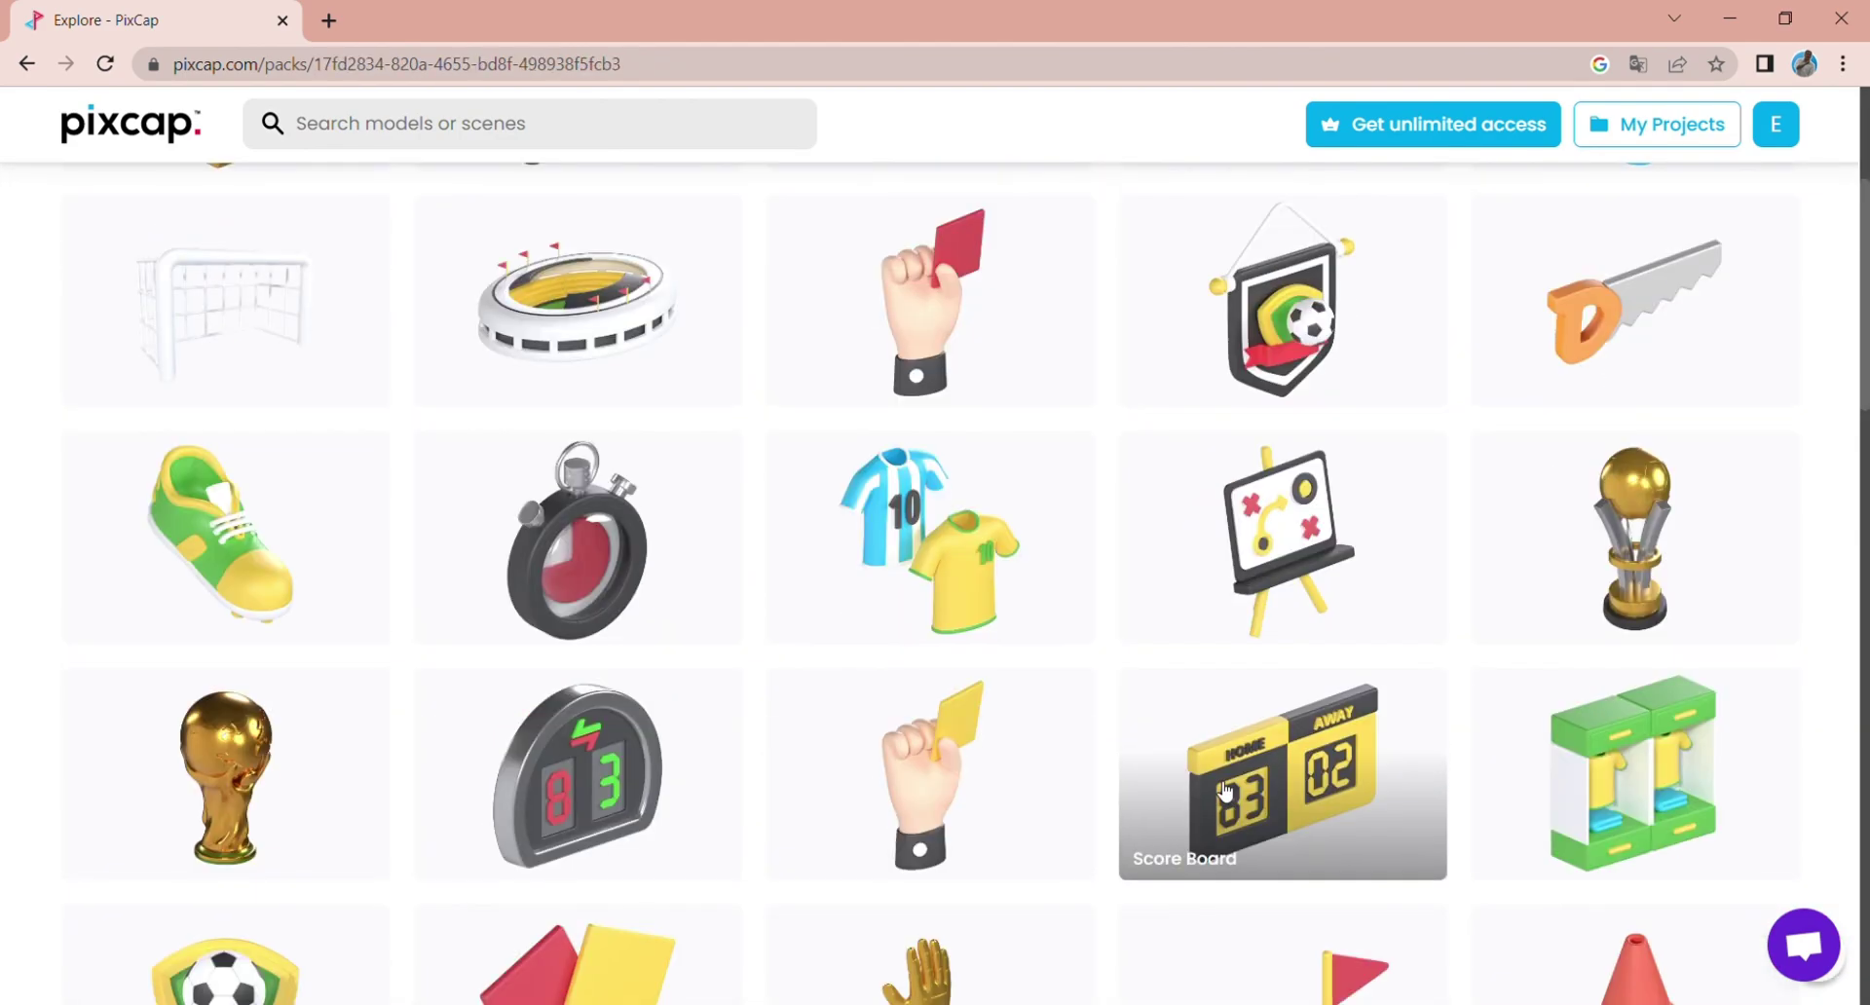
{"action": "left_click", "coordinate": [932, 531]}
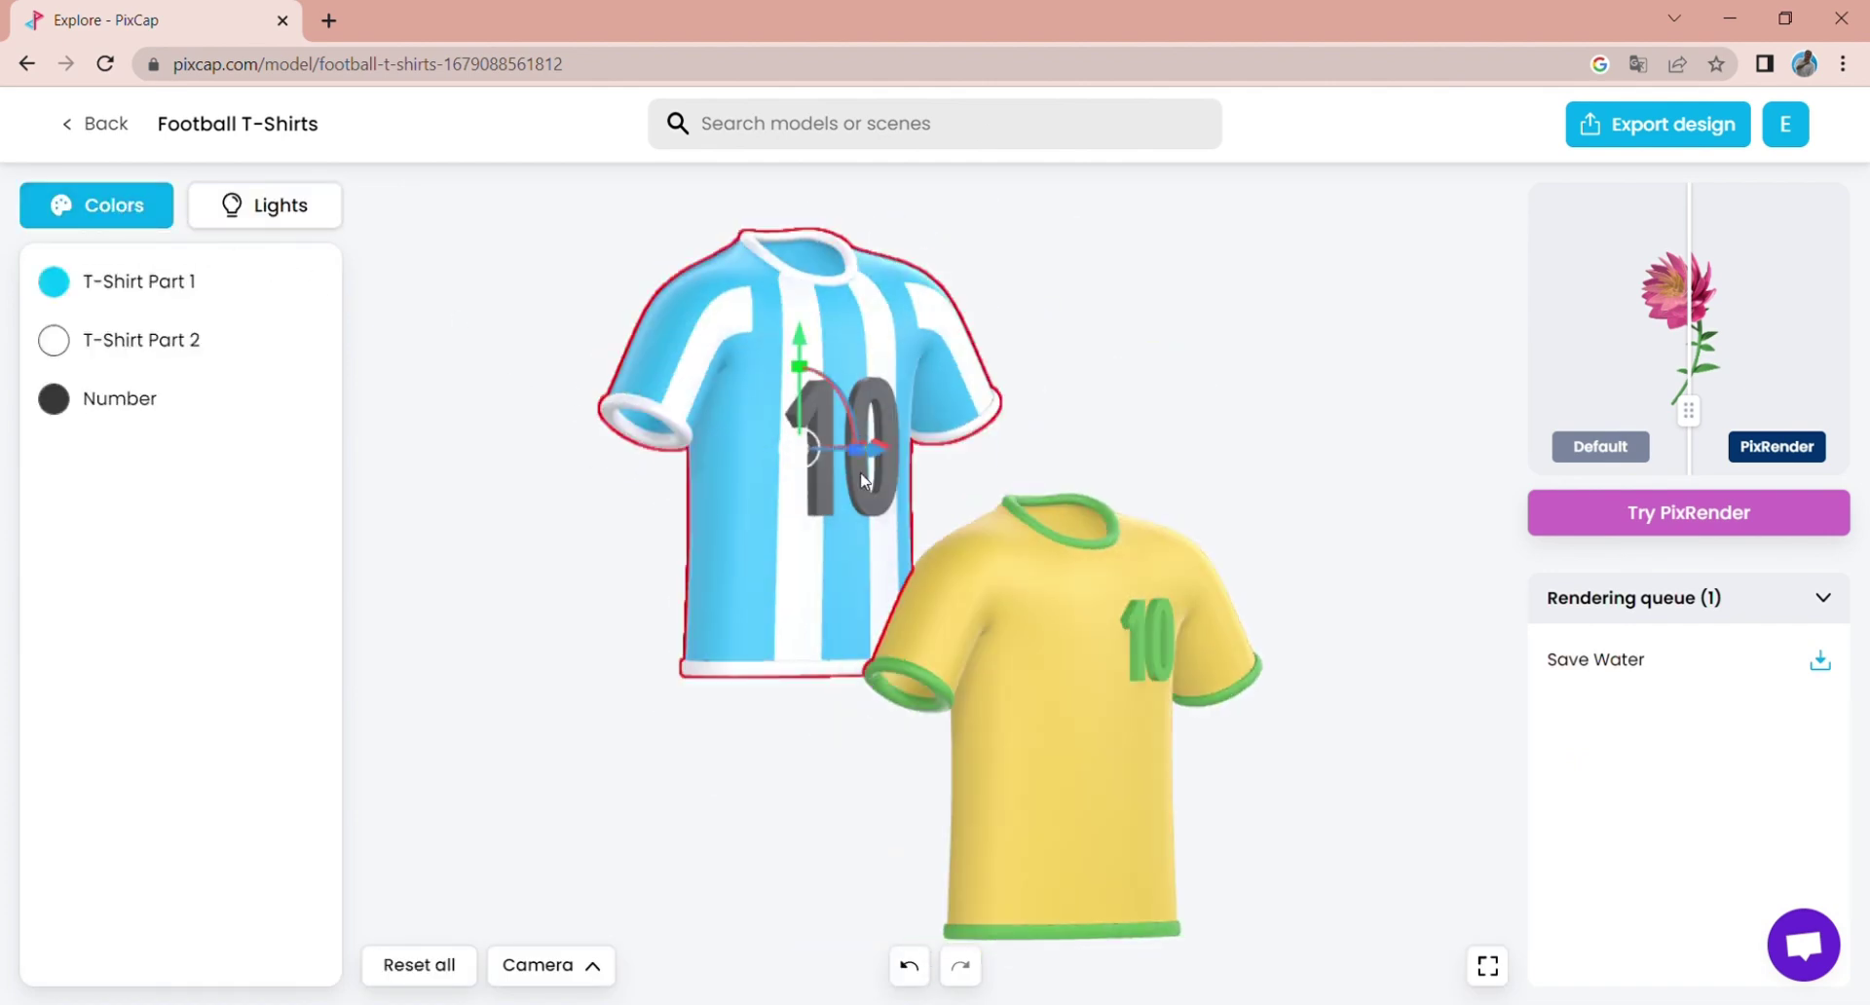
- Change the number 10 on the blue-and-white striped T-shirt to dark red
{"action": "left_click", "coordinate": [864, 480]}
{"action": "left_click", "coordinate": [61, 288]}
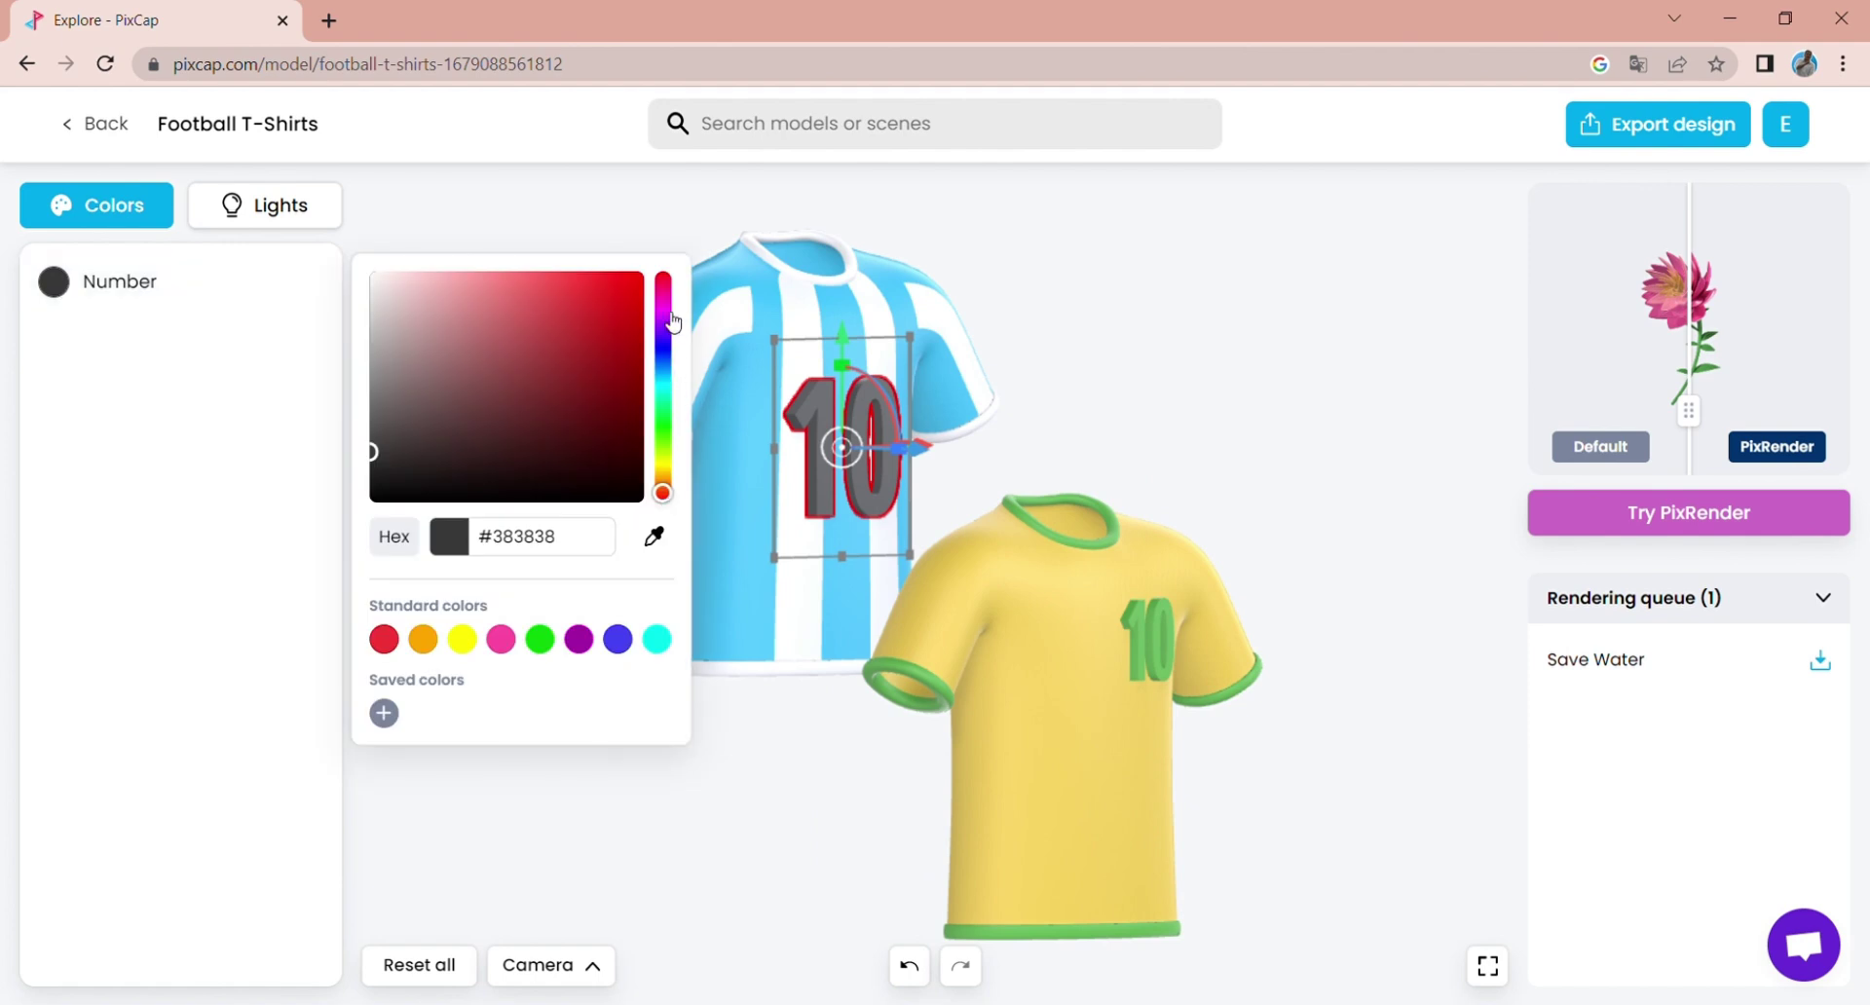
{"action": "left_click", "coordinate": [1064, 390]}
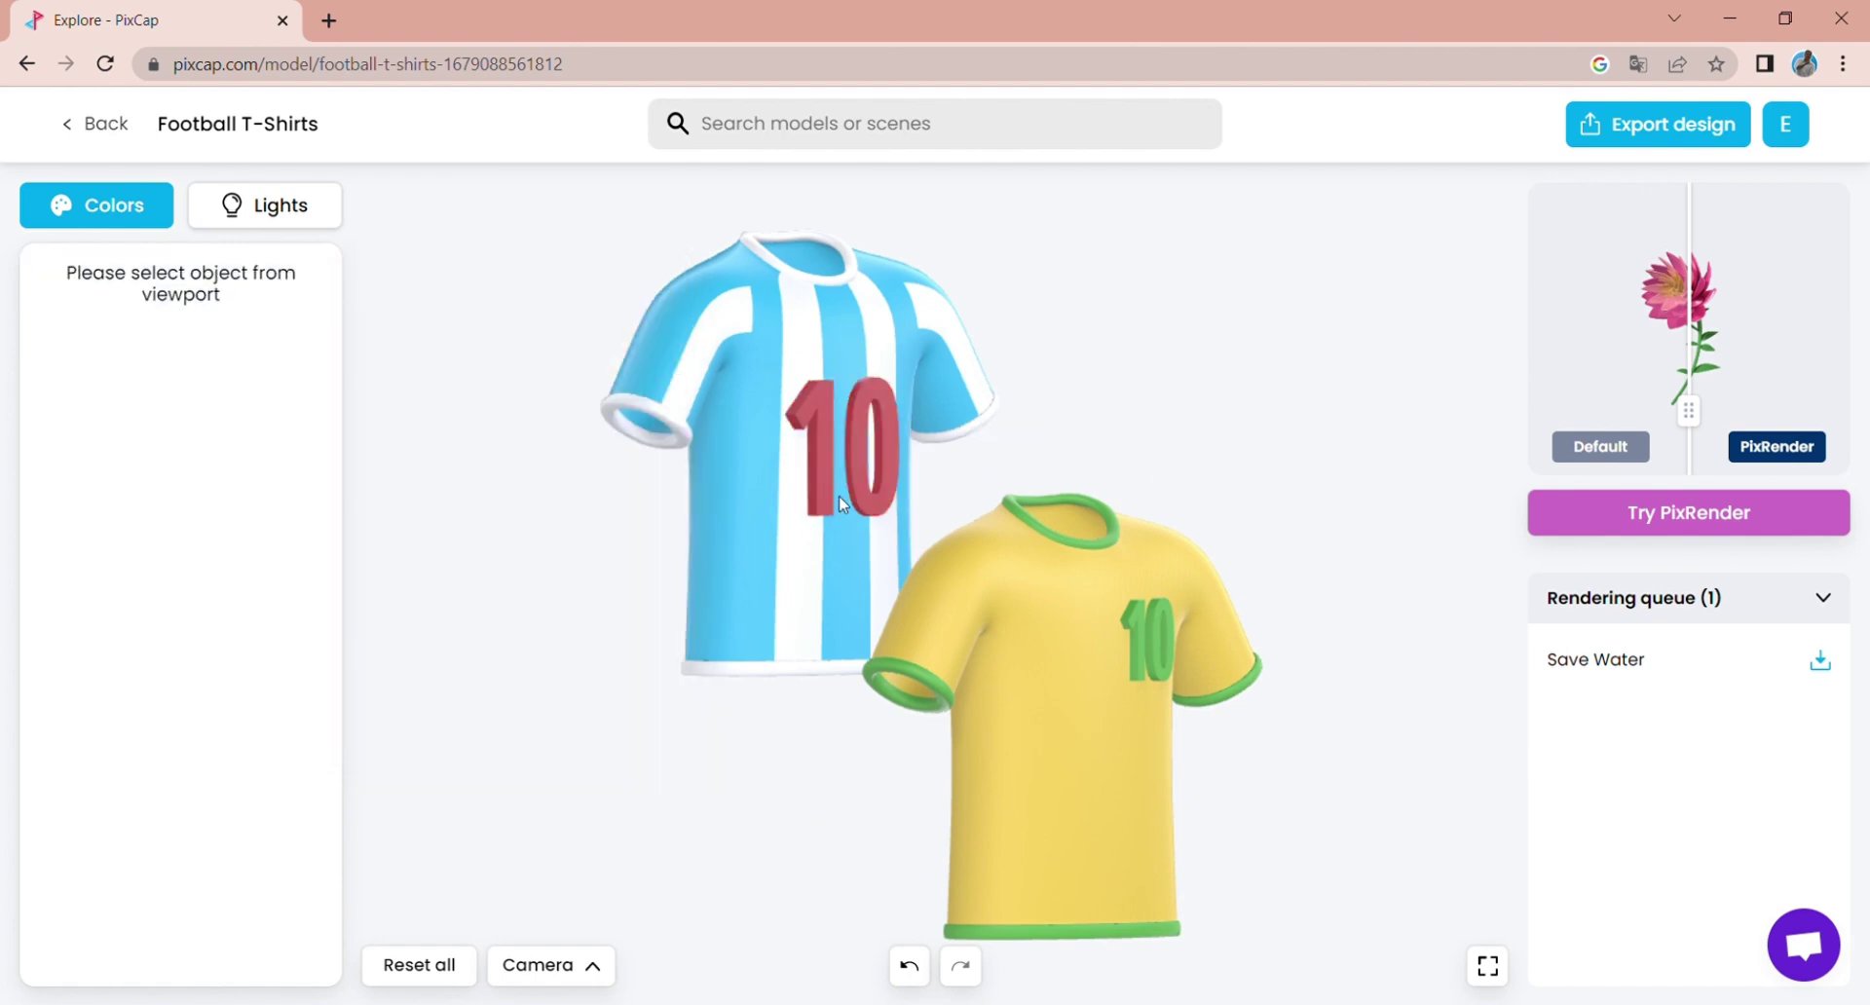
- Lower the striped T-shirt to the level of the yellow one and raise the yellow one slightly so they stand side by side
{"action": "left_click_drag", "start_coordinate": [843, 496], "coordinate": [901, 439]}
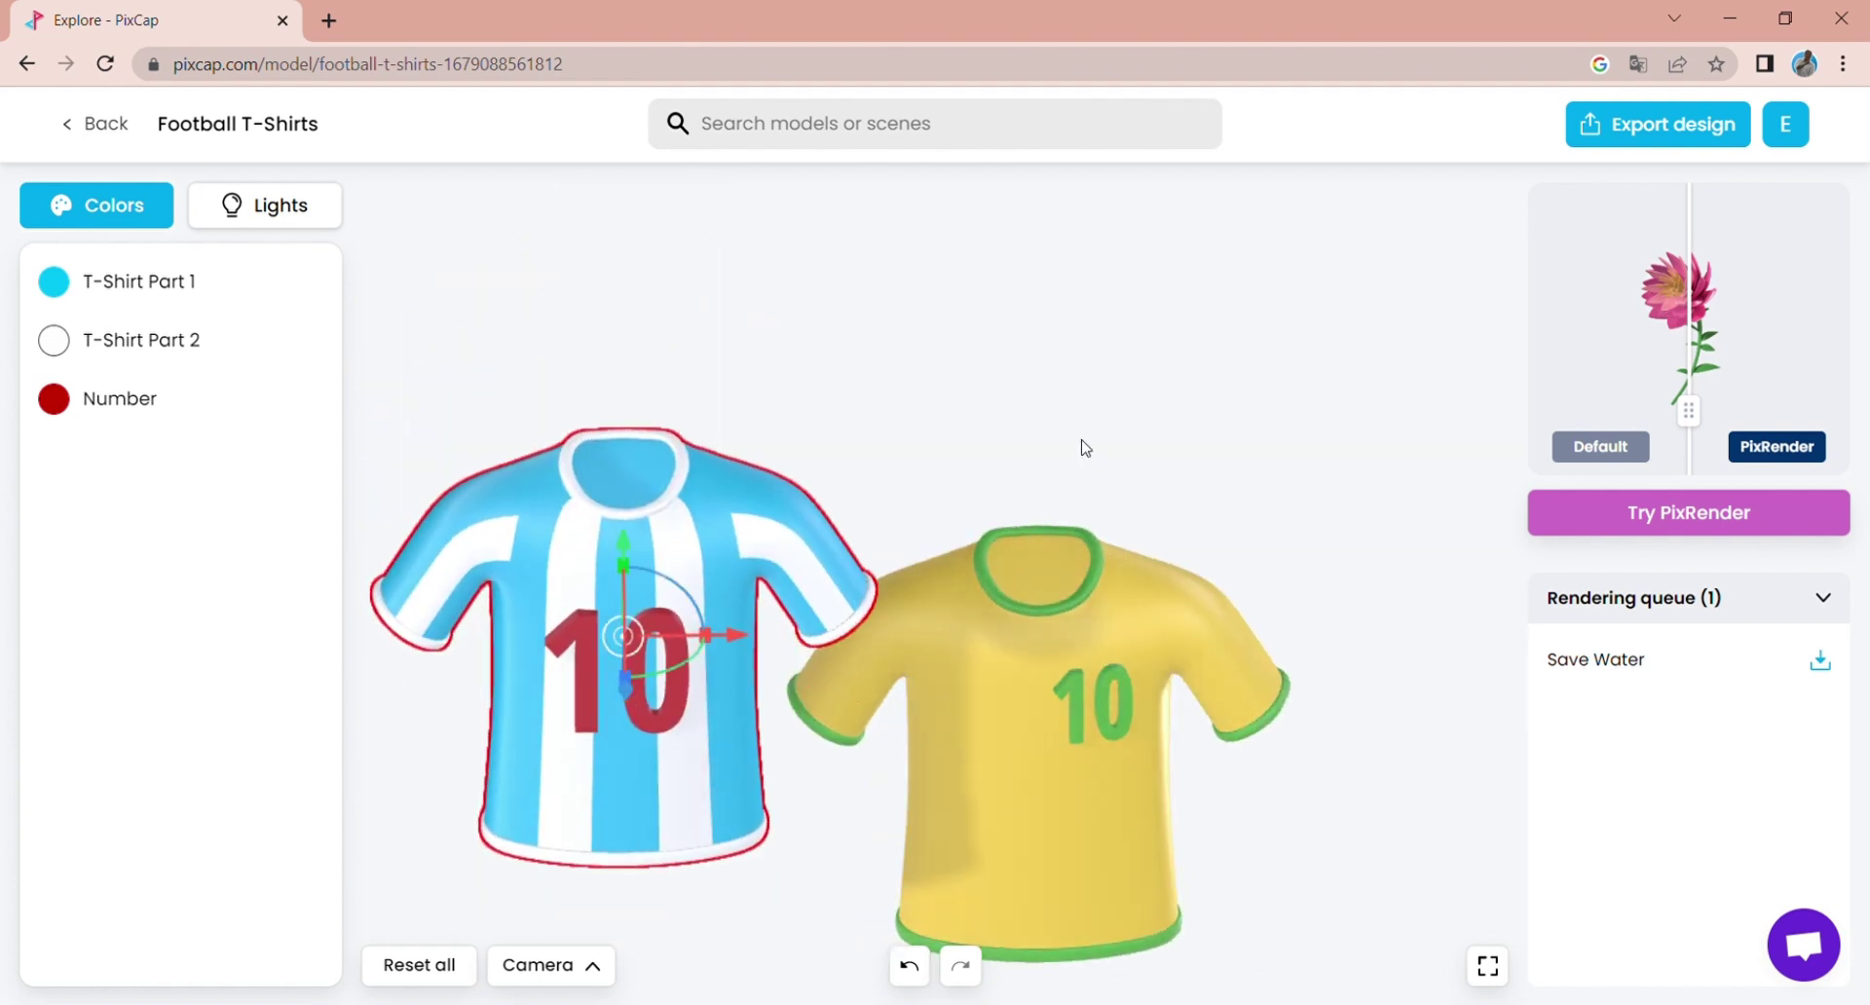
{"action": "left_click_drag", "start_coordinate": [1081, 447], "coordinate": [1354, 594]}
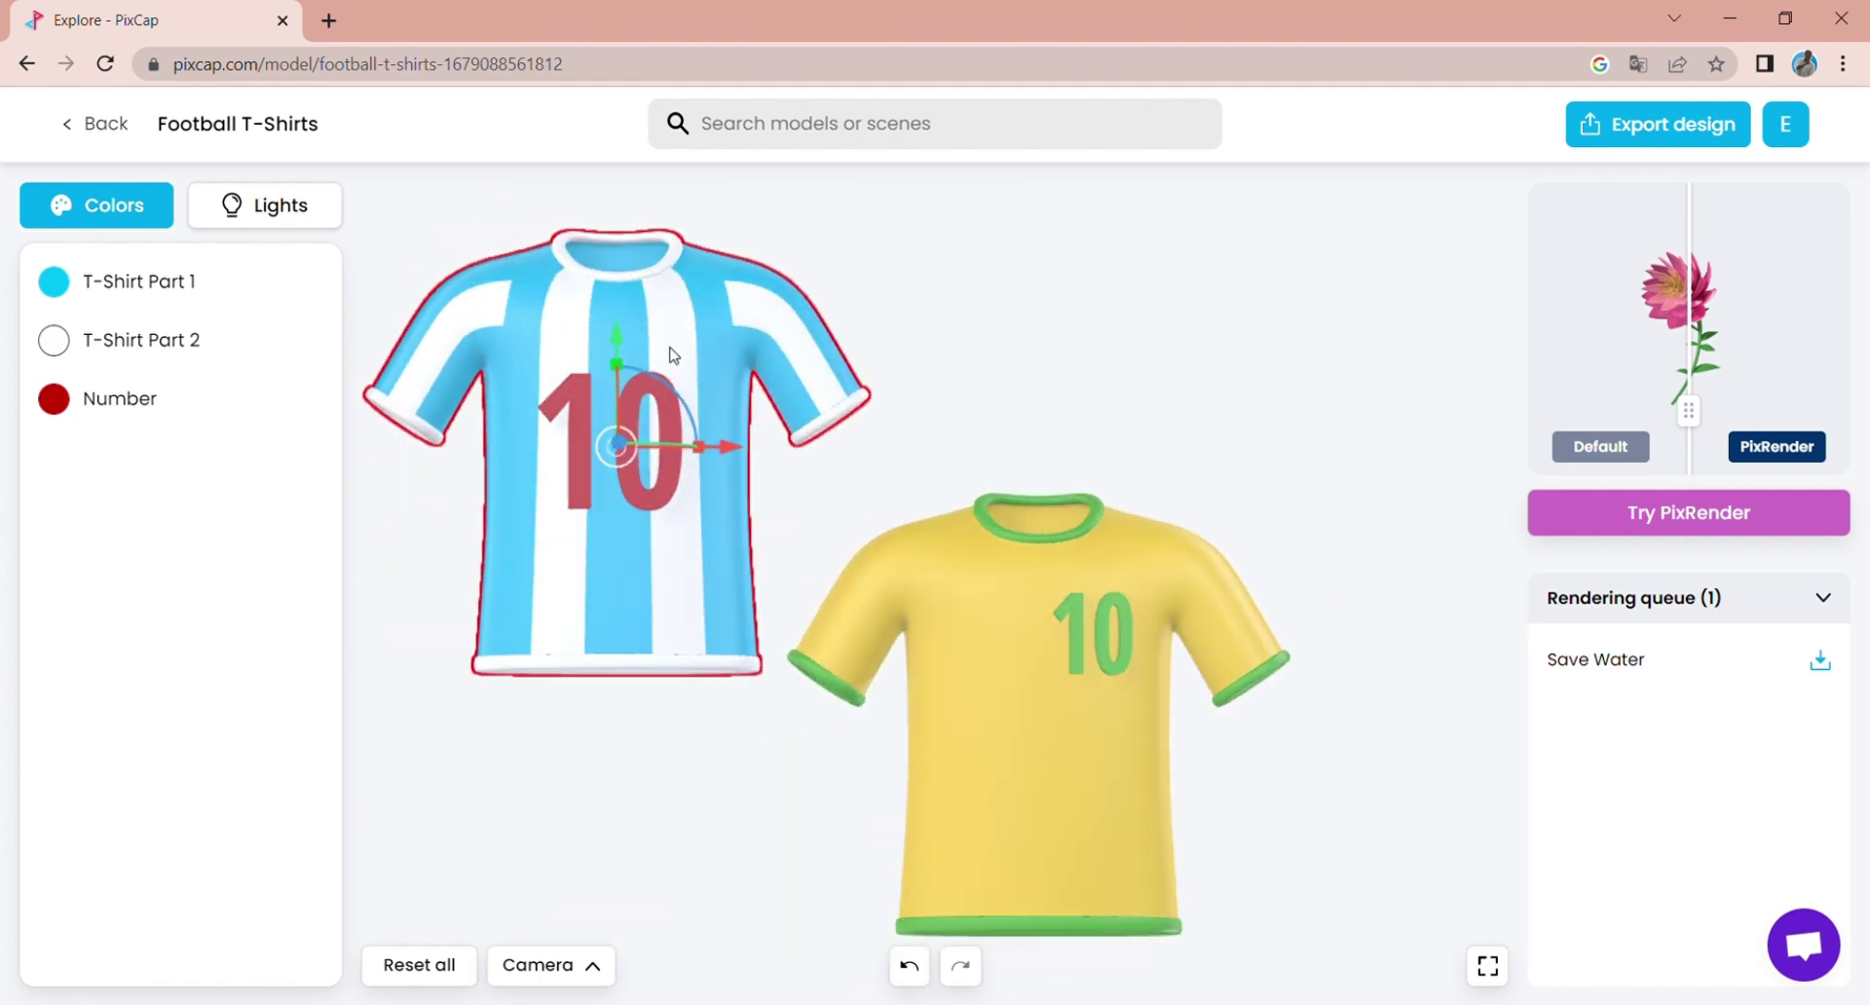
{"action": "left_click", "coordinate": [1022, 584]}
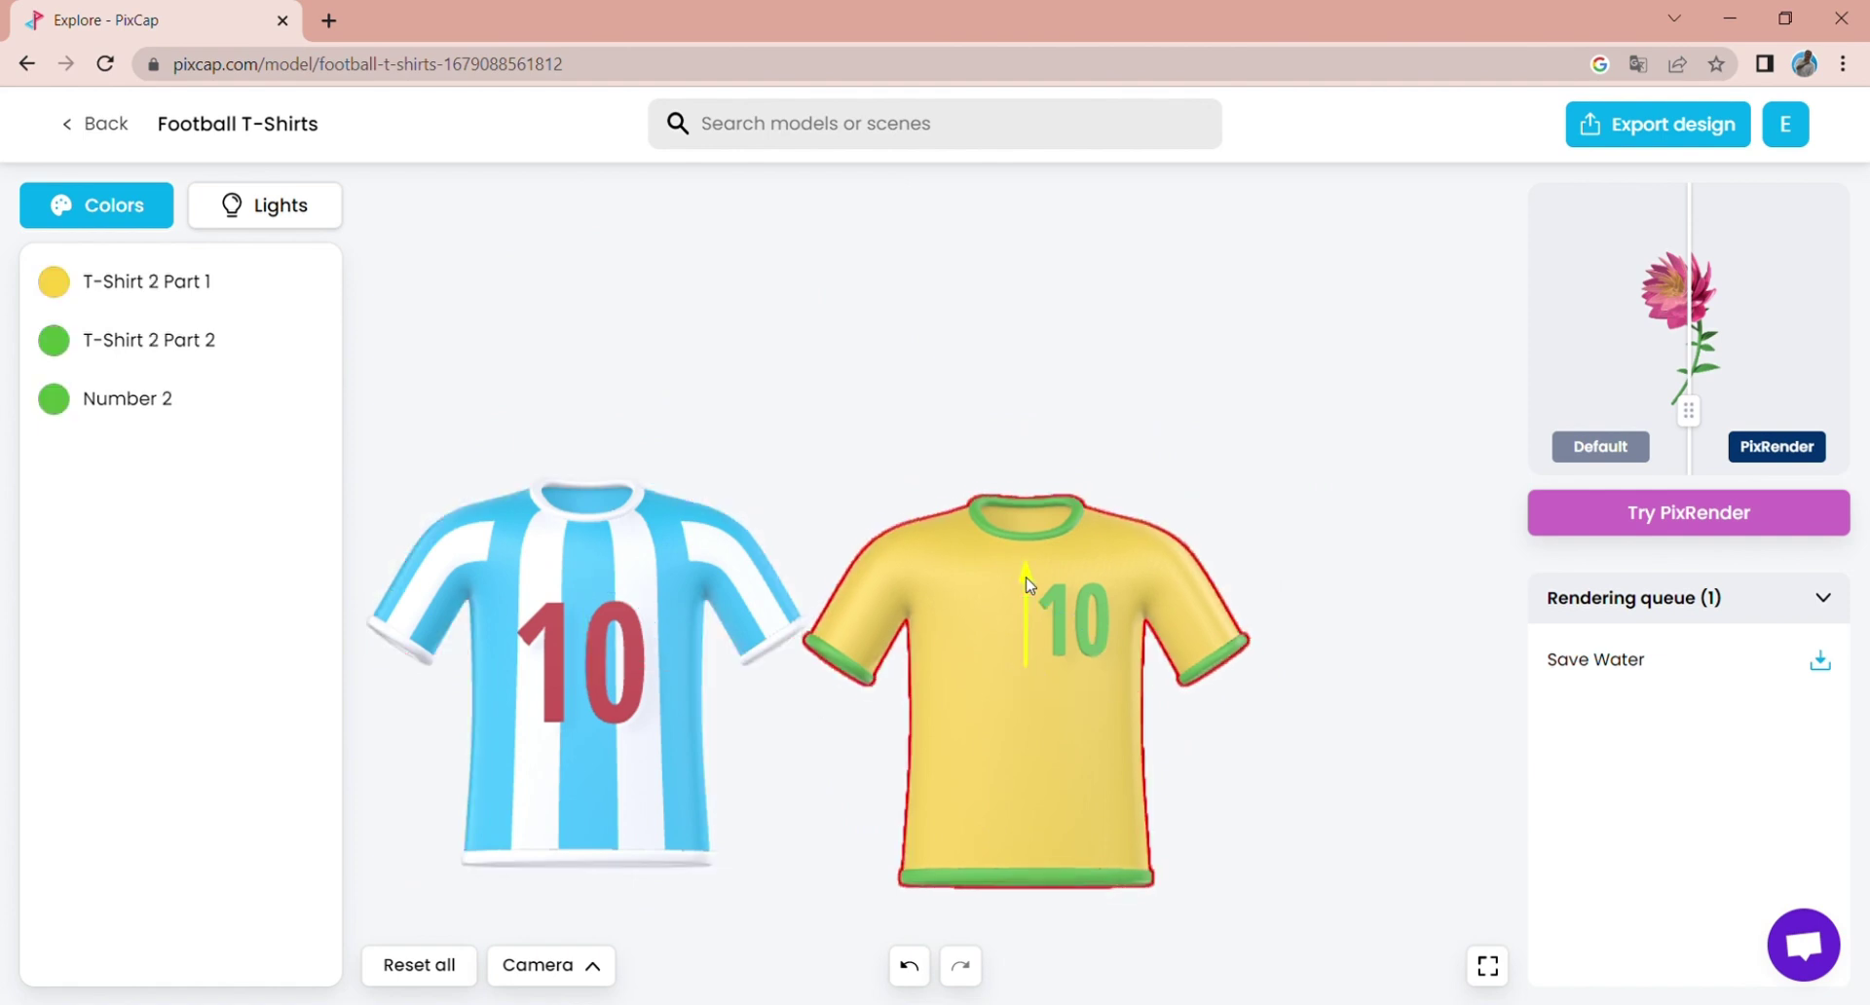
{"action": "left_click_drag", "start_coordinate": [1023, 584], "coordinate": [1122, 501]}
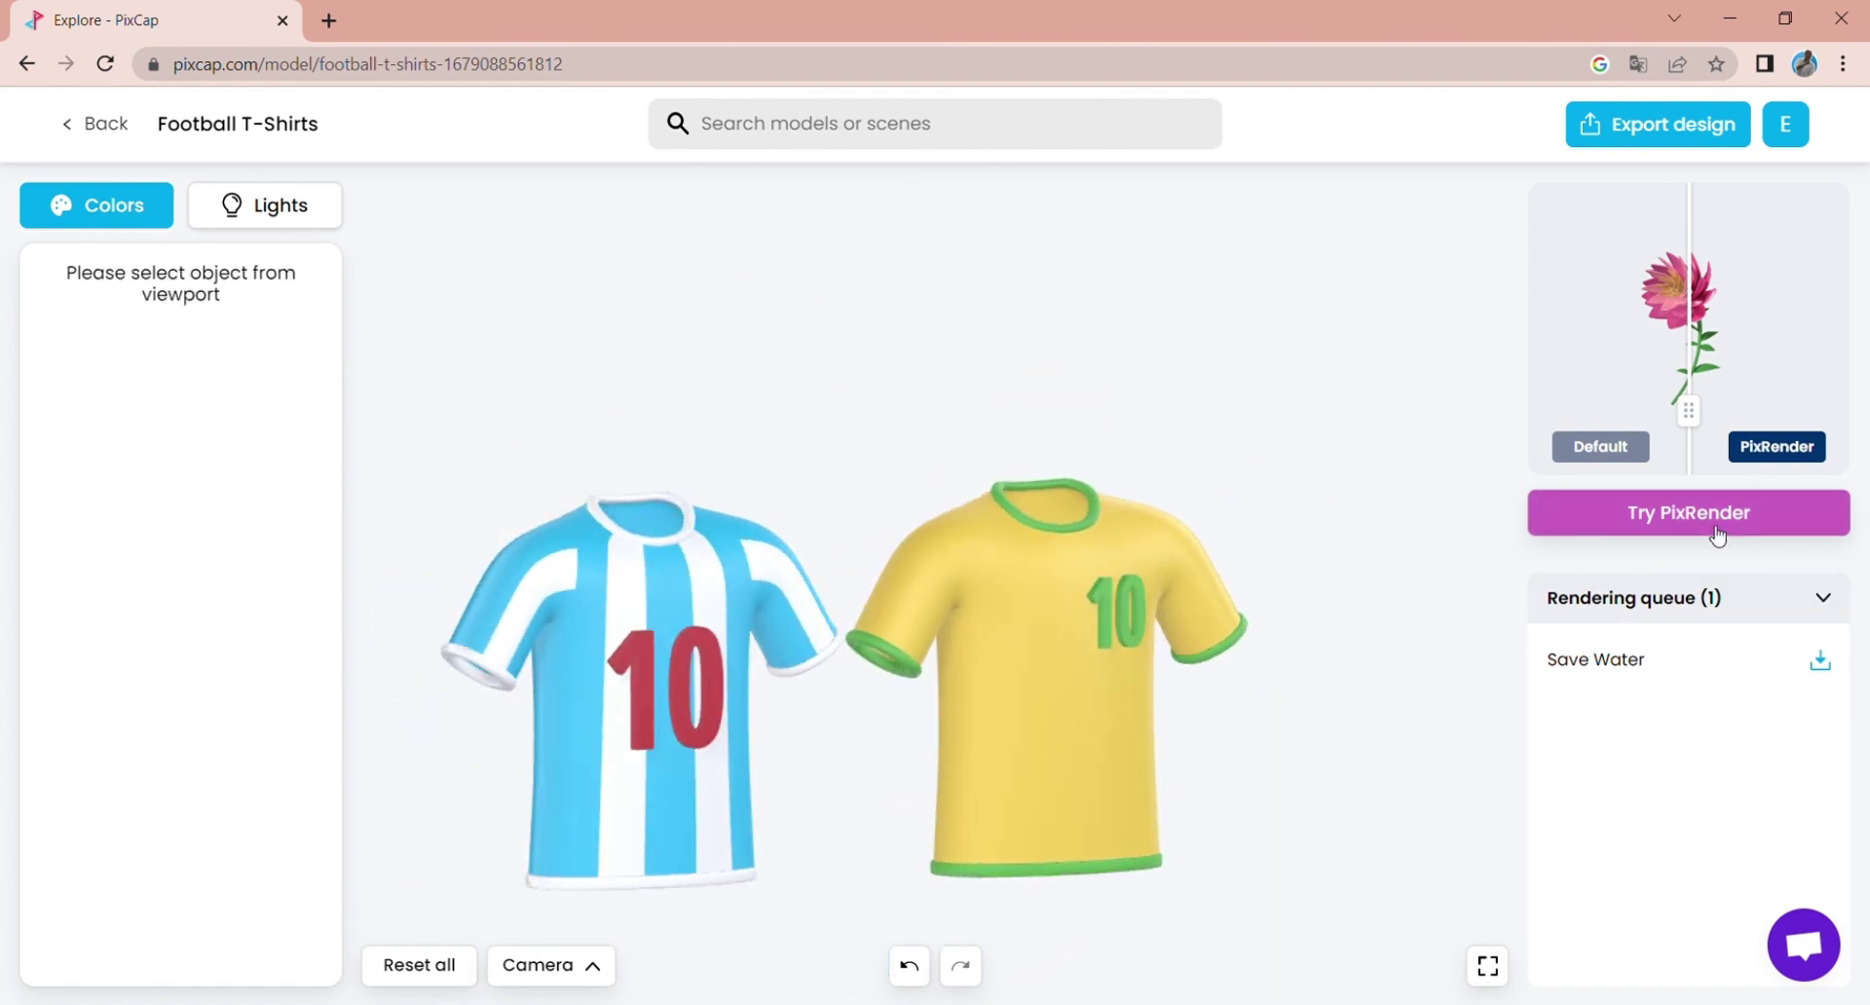
- Export the T-shirt design as a 1024x1024 PNG with PixRender quality improvement, and run the export again
{"action": "left_click", "coordinate": [1658, 124]}
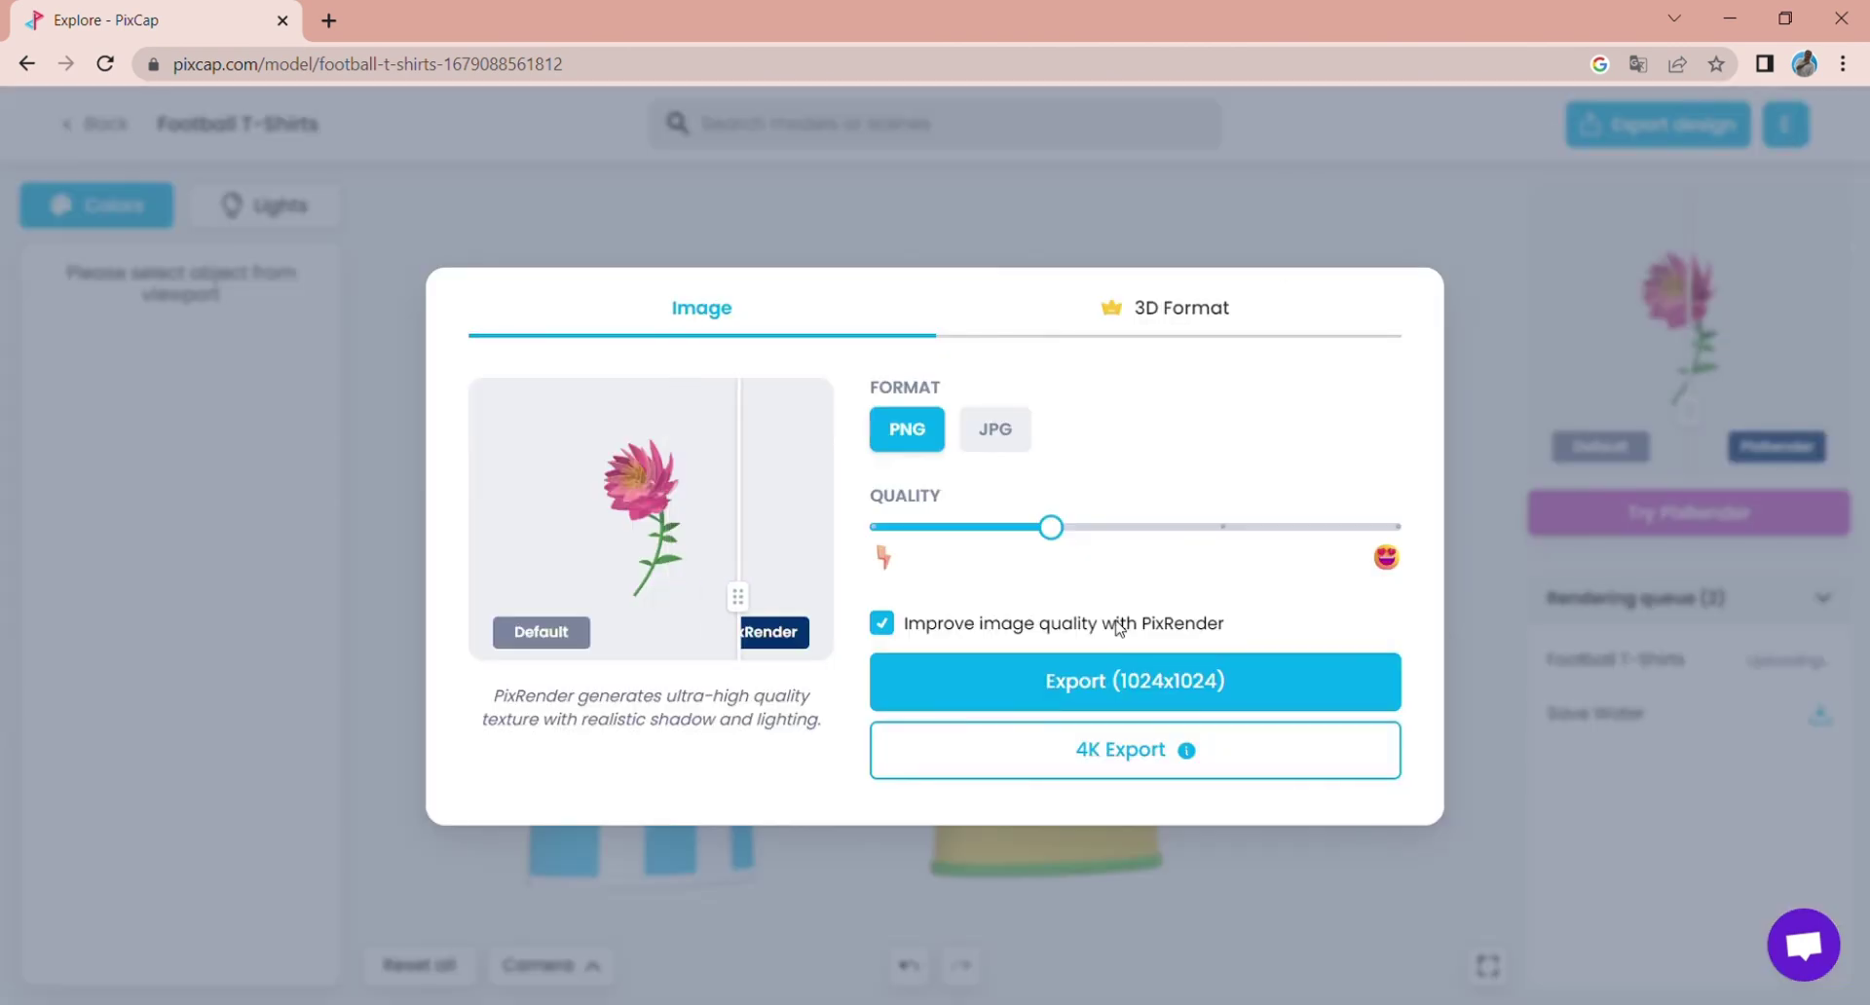
{"action": "left_click", "coordinate": [1132, 687]}
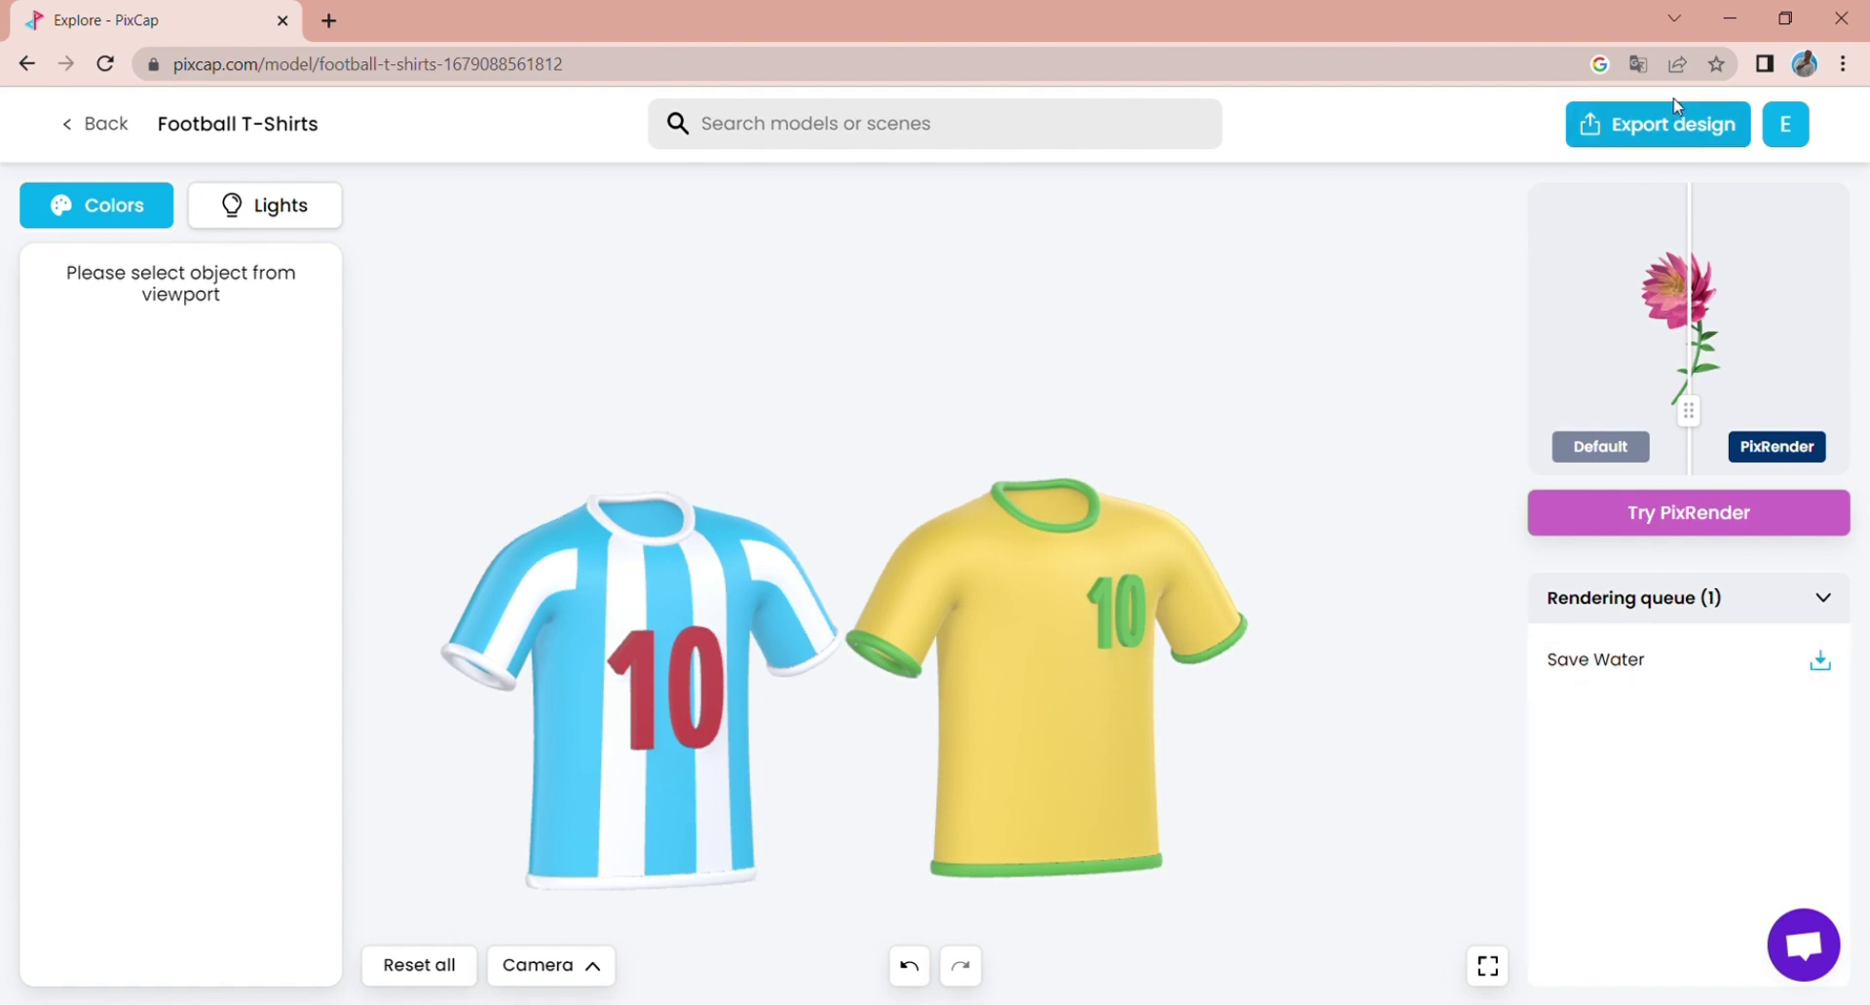
{"action": "left_click", "coordinate": [1674, 109]}
{"action": "left_click", "coordinate": [1106, 687]}
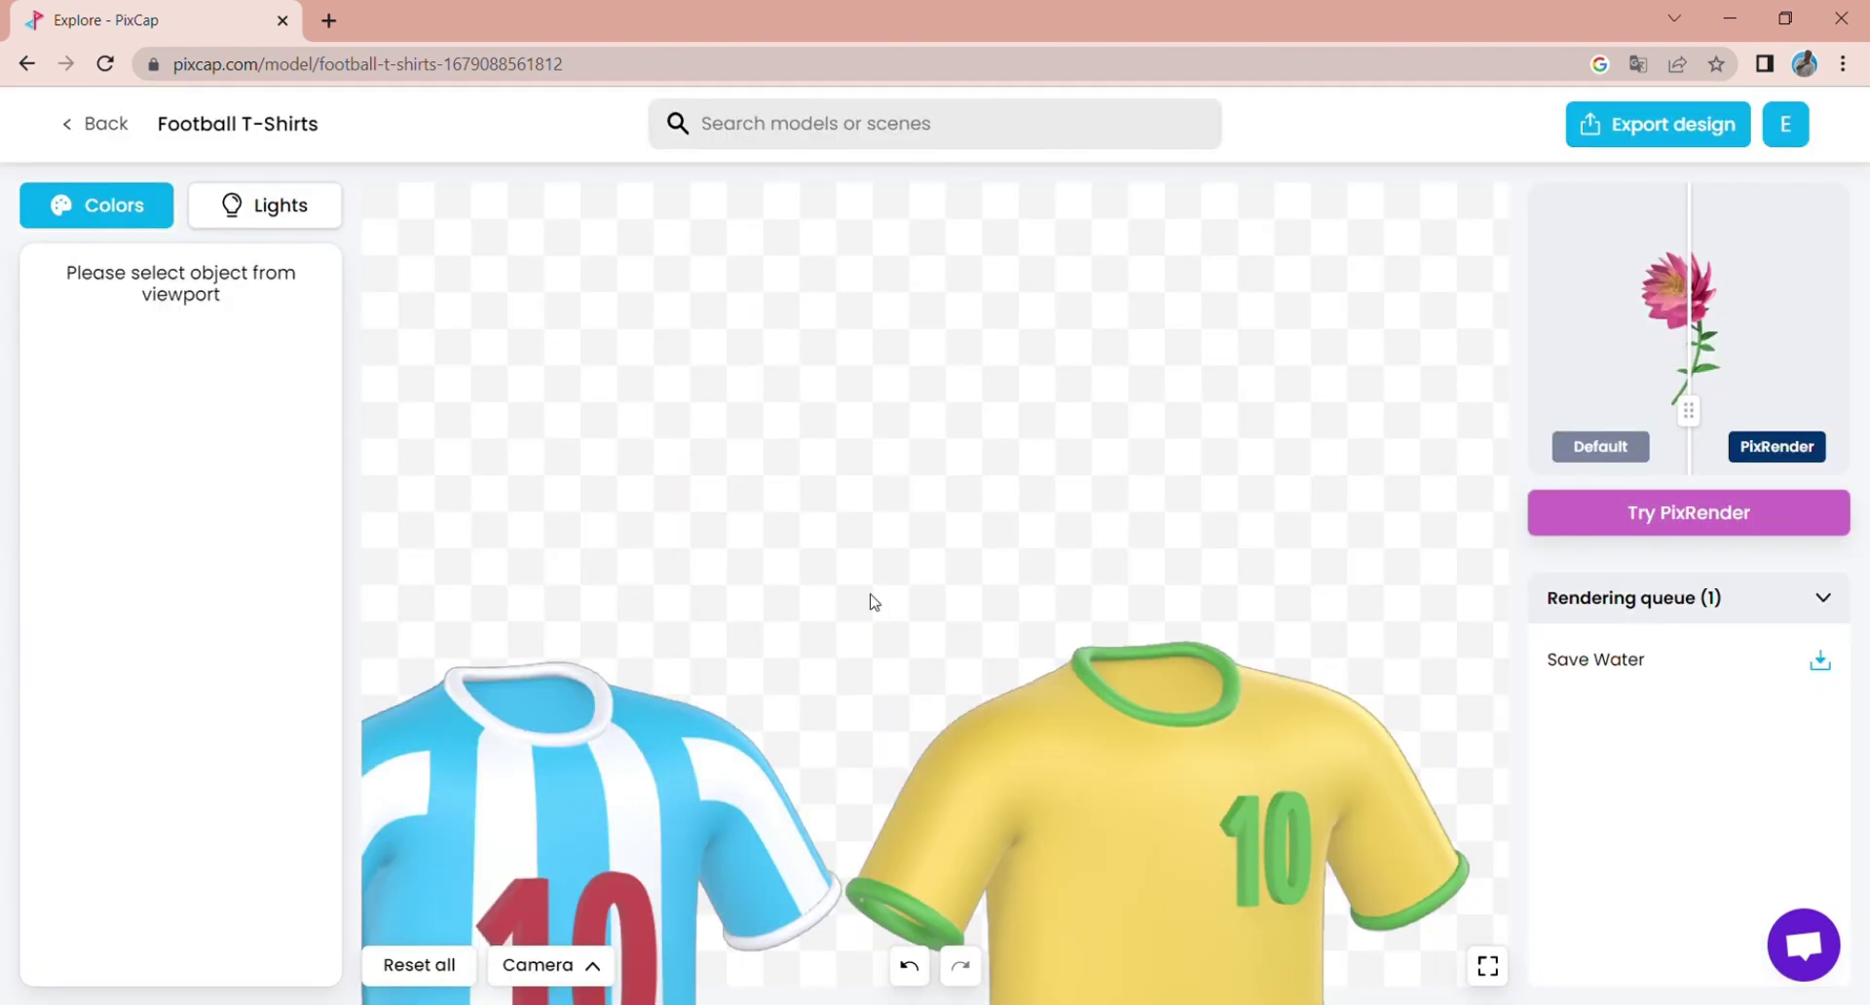
- Move the two T-shirts closer together so the striped one sits partly behind the yellow one
{"action": "left_click", "coordinate": [590, 977]}
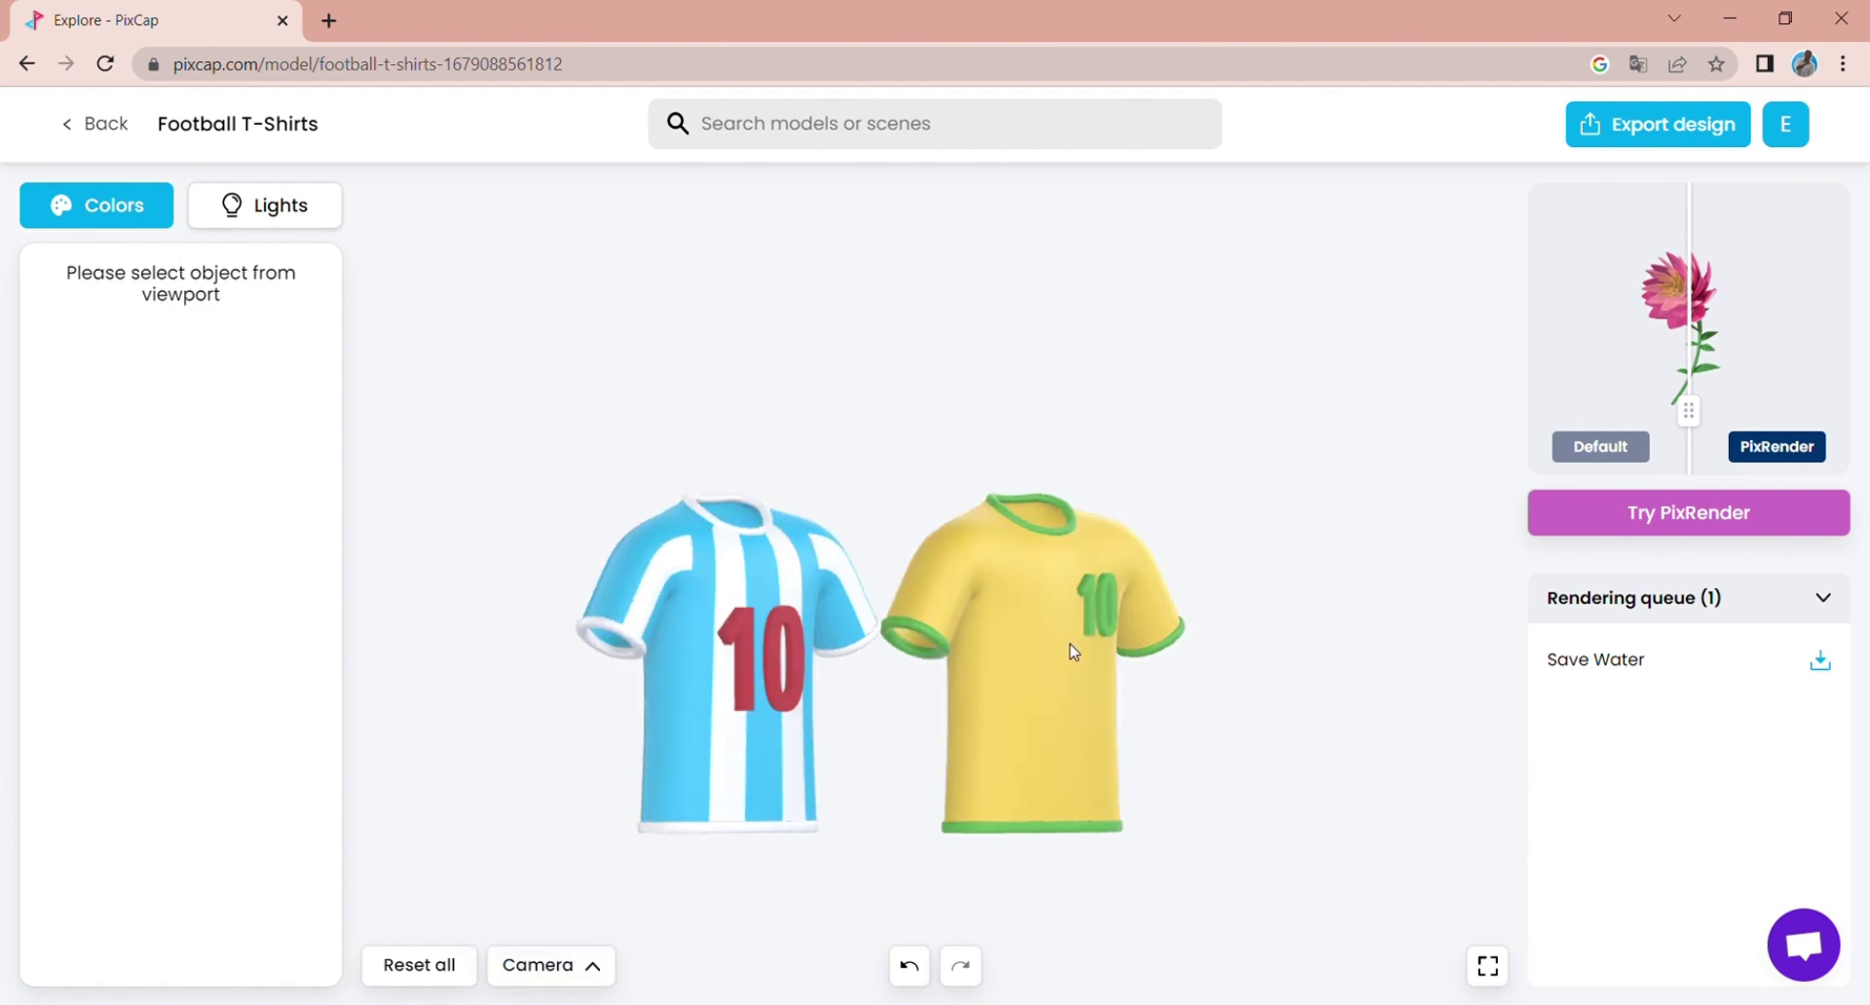
{"action": "left_click", "coordinate": [1074, 651]}
{"action": "left_click_drag", "start_coordinate": [1077, 659], "coordinate": [1136, 660]}
{"action": "left_click", "coordinate": [686, 655]}
{"action": "left_click_drag", "start_coordinate": [689, 655], "coordinate": [955, 660]}
{"action": "left_click_drag", "start_coordinate": [1251, 506], "coordinate": [1202, 563]}
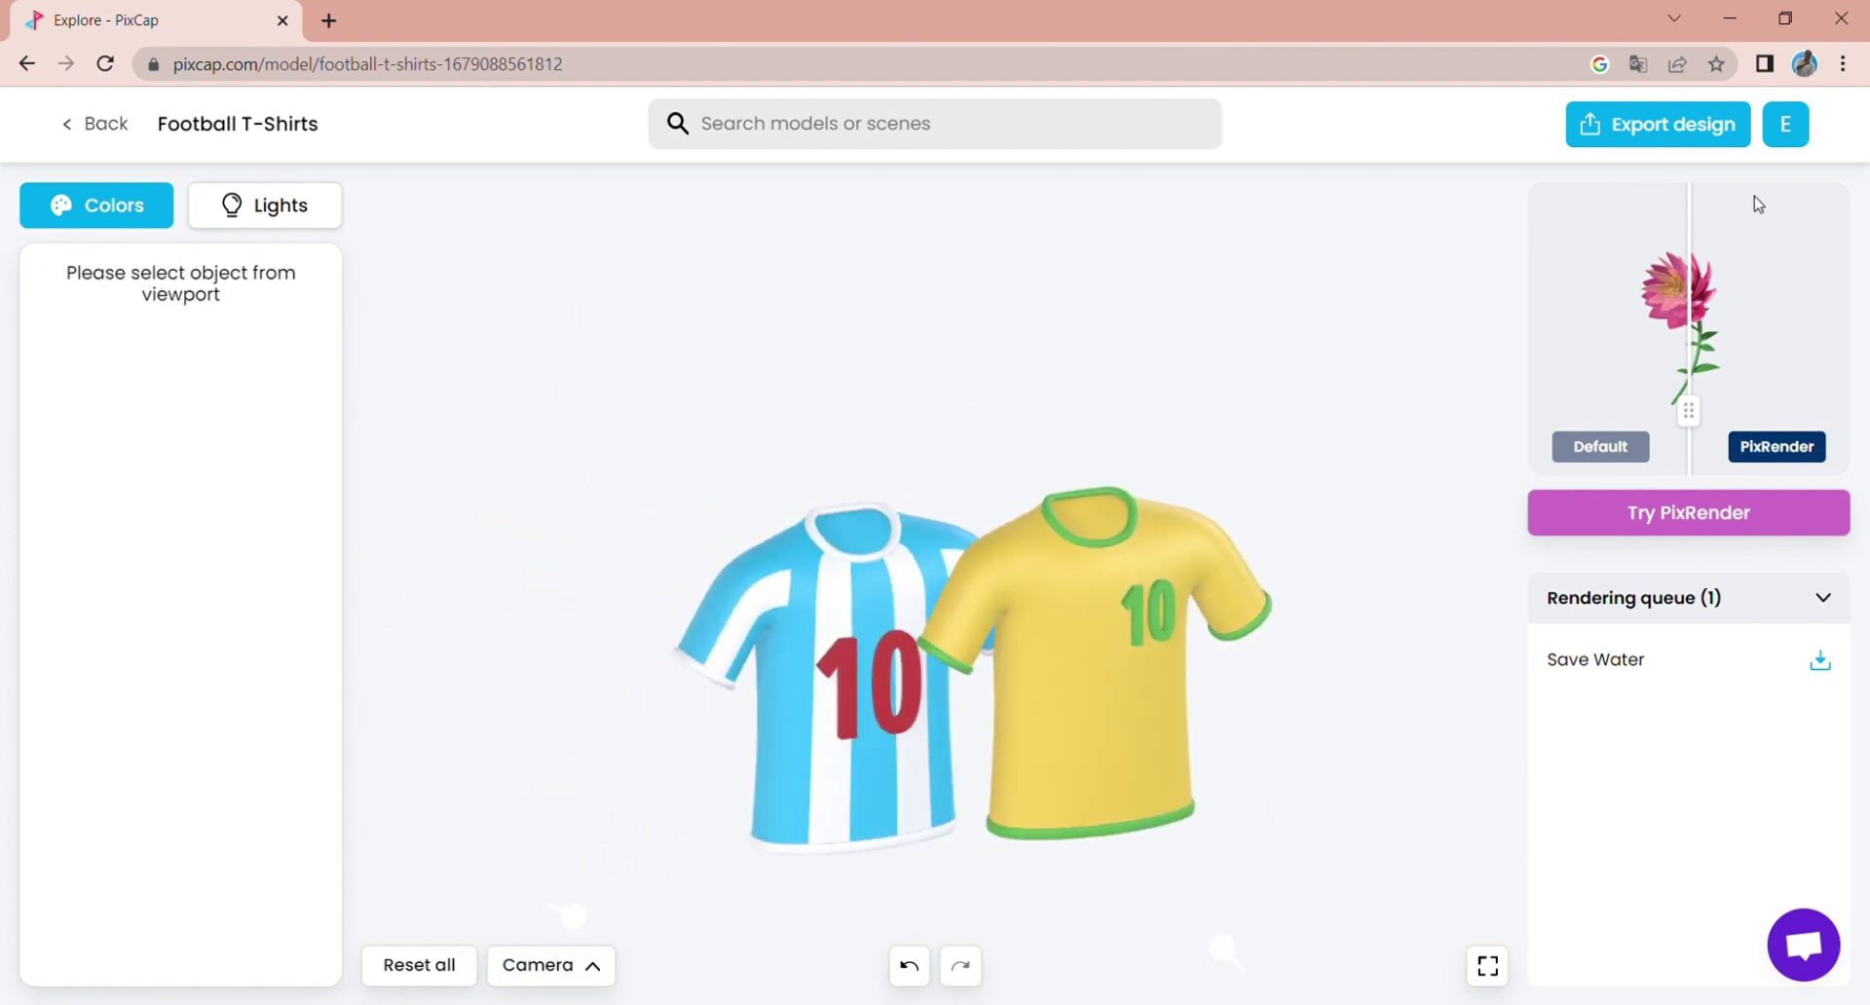
- Export the overlapping T-shirt arrangement as a PNG image and dismiss the browser's download notice
{"action": "left_click", "coordinate": [1682, 131]}
{"action": "left_click", "coordinate": [1076, 687]}
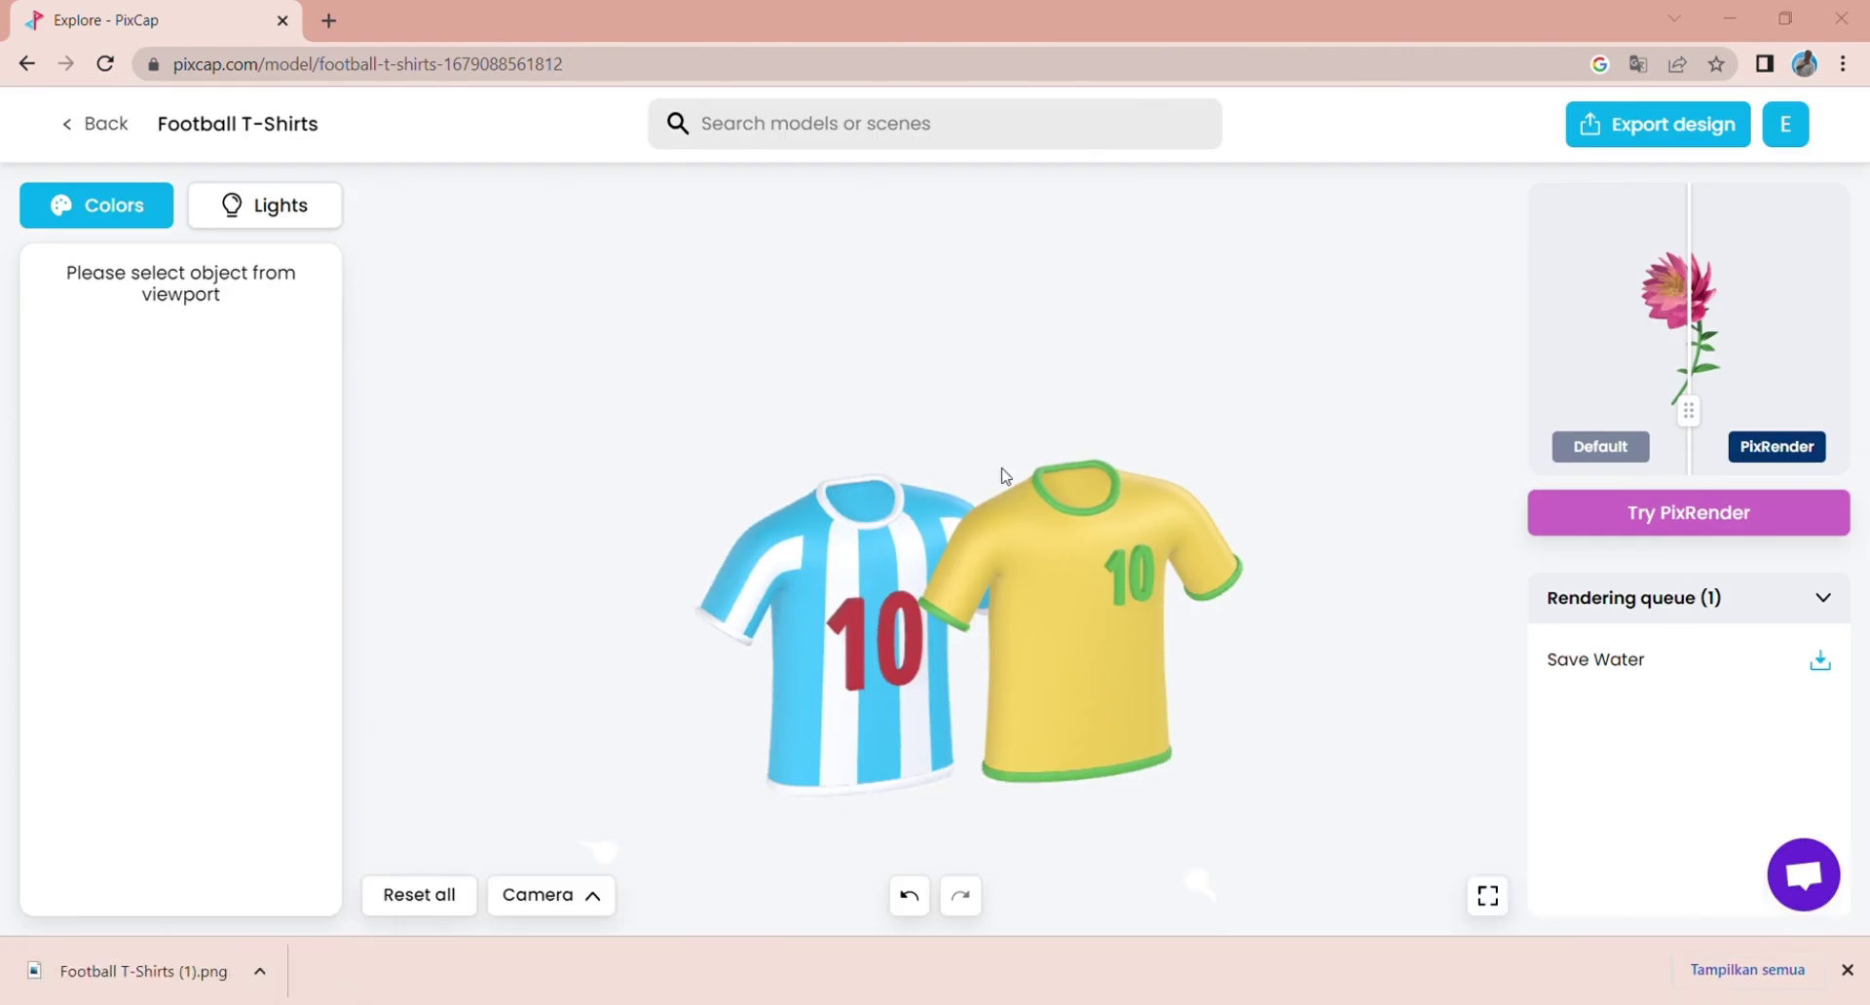
{"action": "left_click", "coordinate": [1846, 970]}
- Leave the T-shirt model, go to the list of all packs and open the Shopping Icon pack
{"action": "left_click", "coordinate": [108, 131]}
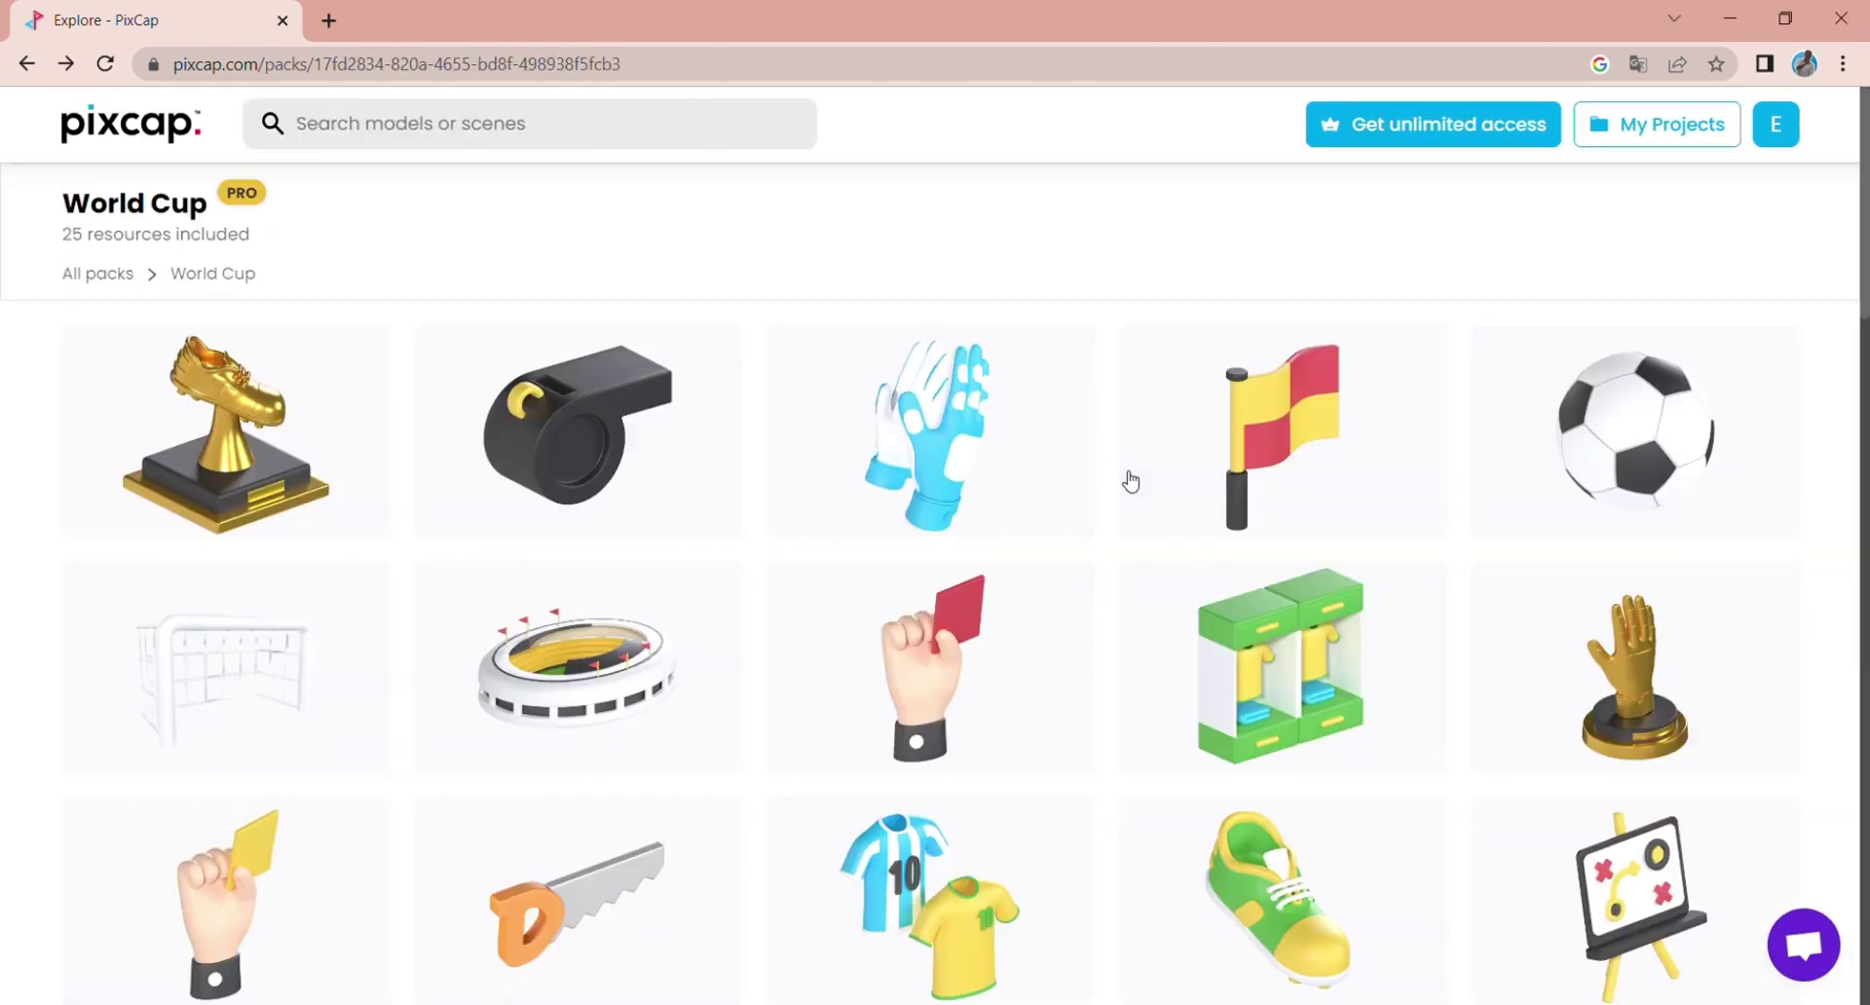
{"action": "left_click", "coordinate": [97, 273]}
{"action": "scroll", "coordinate": [939, 334], "scroll_direction": "down", "scroll_amount": 3}
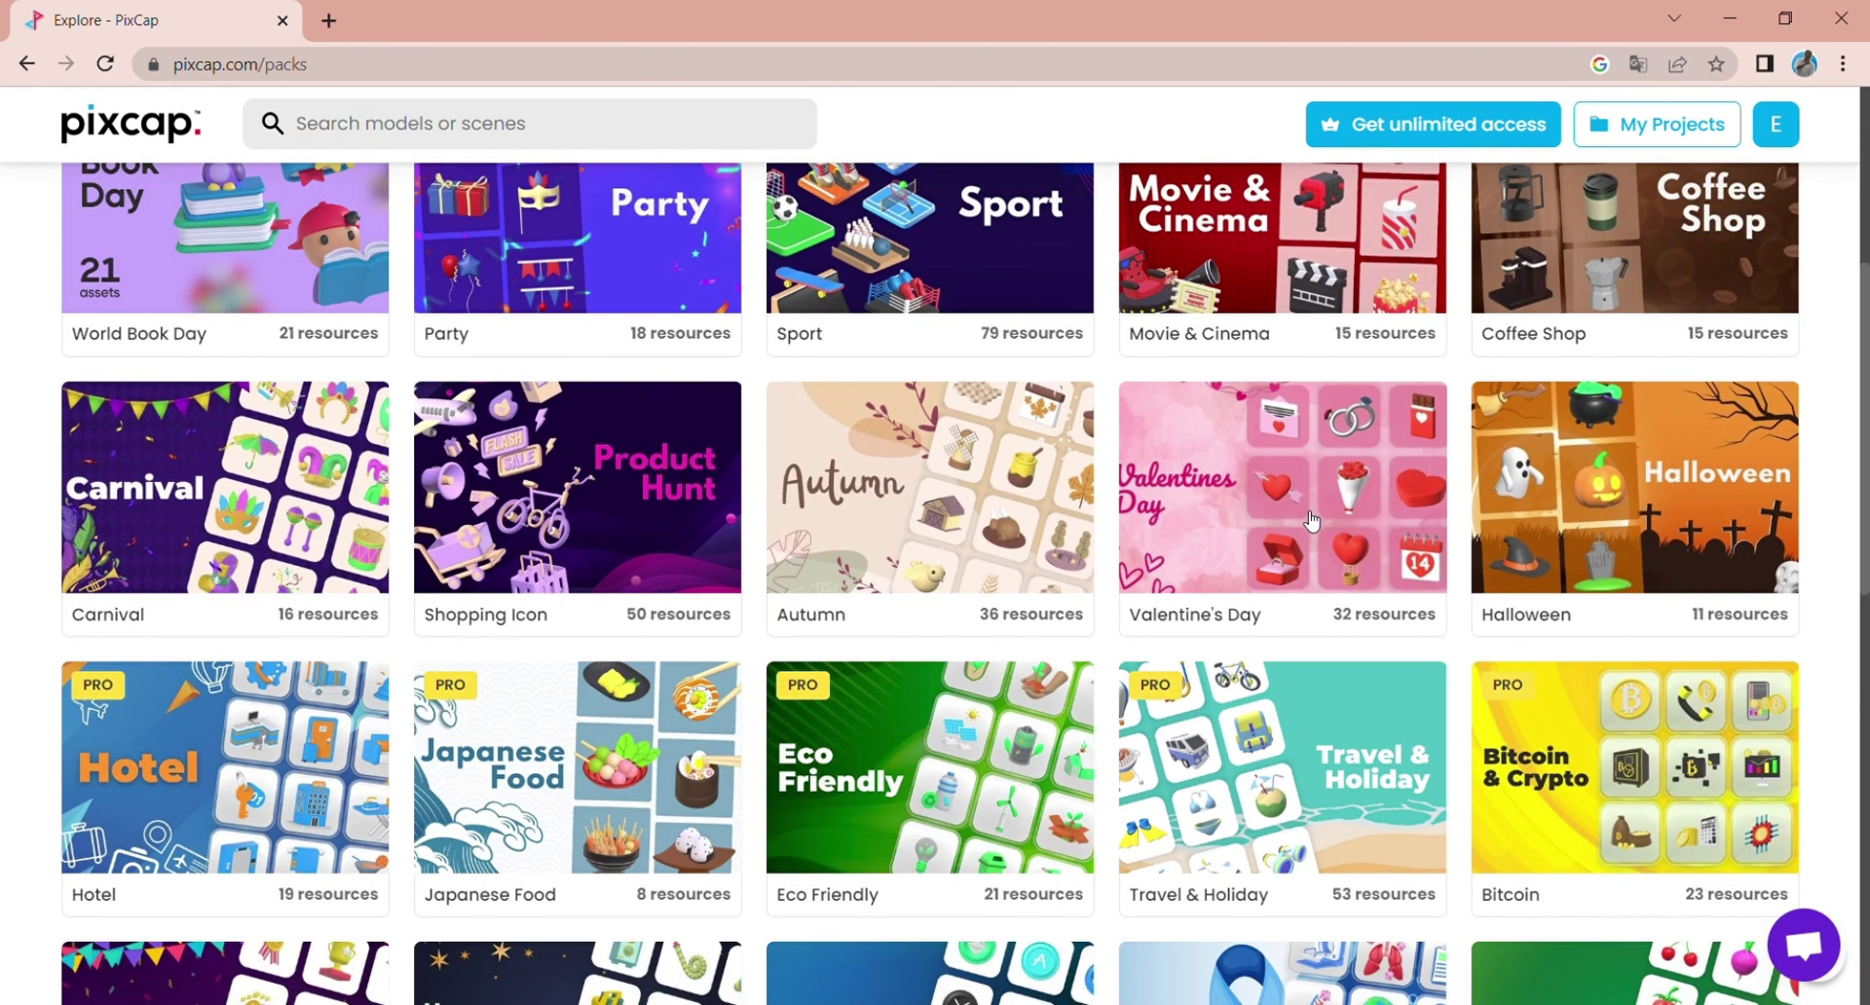
{"action": "left_click", "coordinate": [939, 334]}
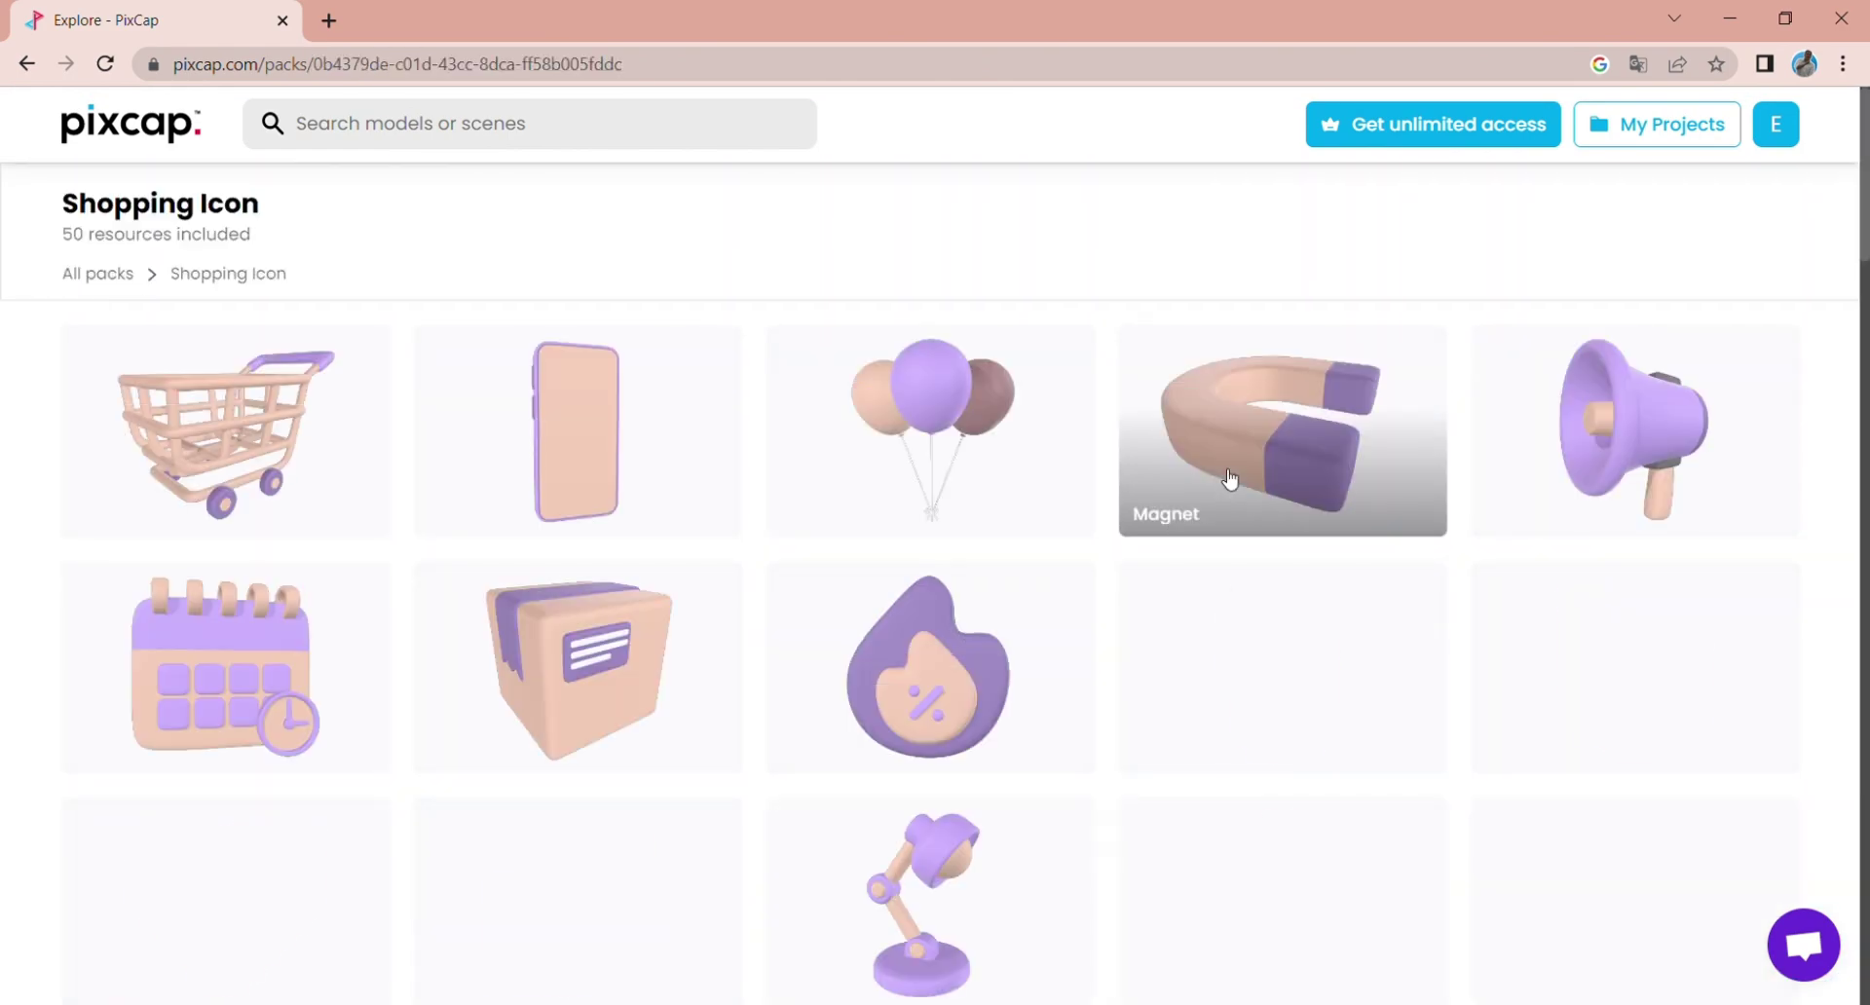
- Browse the Shopping Icon pack down to its related models and open the Wireless Terminal model
{"action": "scroll", "coordinate": [1129, 564], "scroll_direction": "down", "scroll_amount": 9}
{"action": "scroll", "coordinate": [1141, 580], "scroll_direction": "down", "scroll_amount": 18}
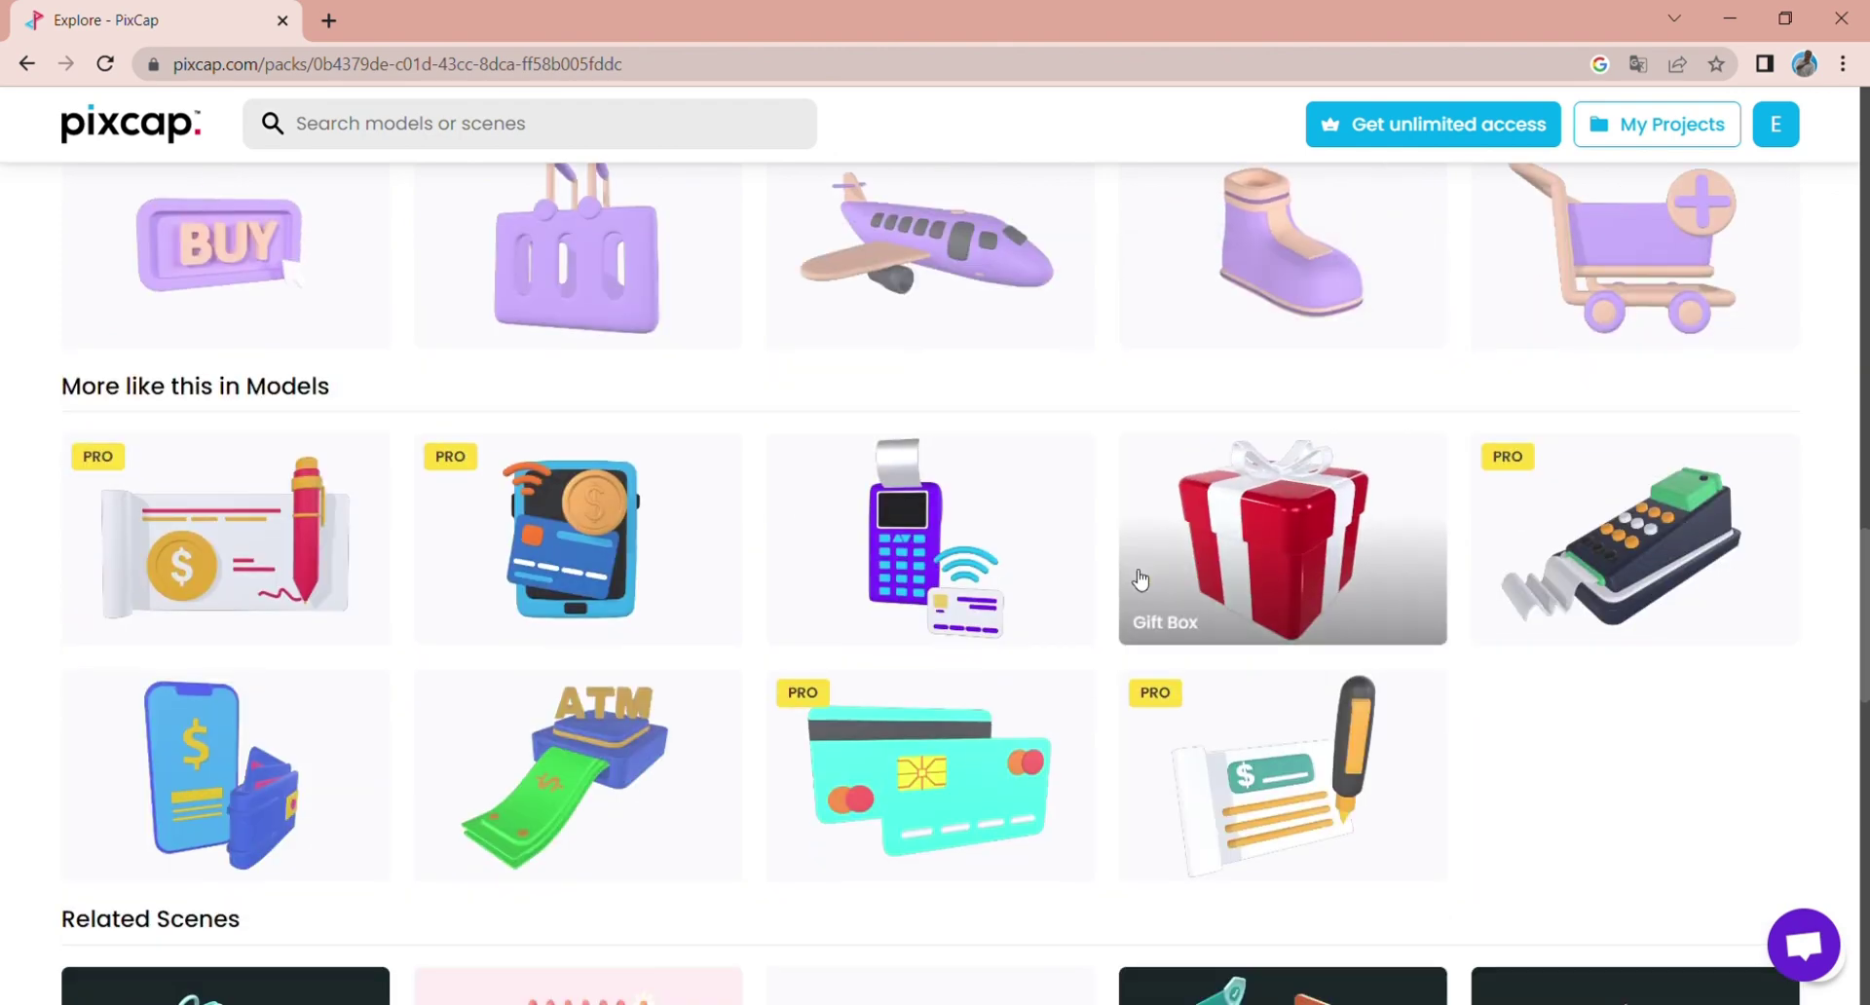
{"action": "scroll", "coordinate": [1291, 593], "scroll_direction": "up", "scroll_amount": 6}
{"action": "scroll", "coordinate": [1363, 621], "scroll_direction": "down", "scroll_amount": 4}
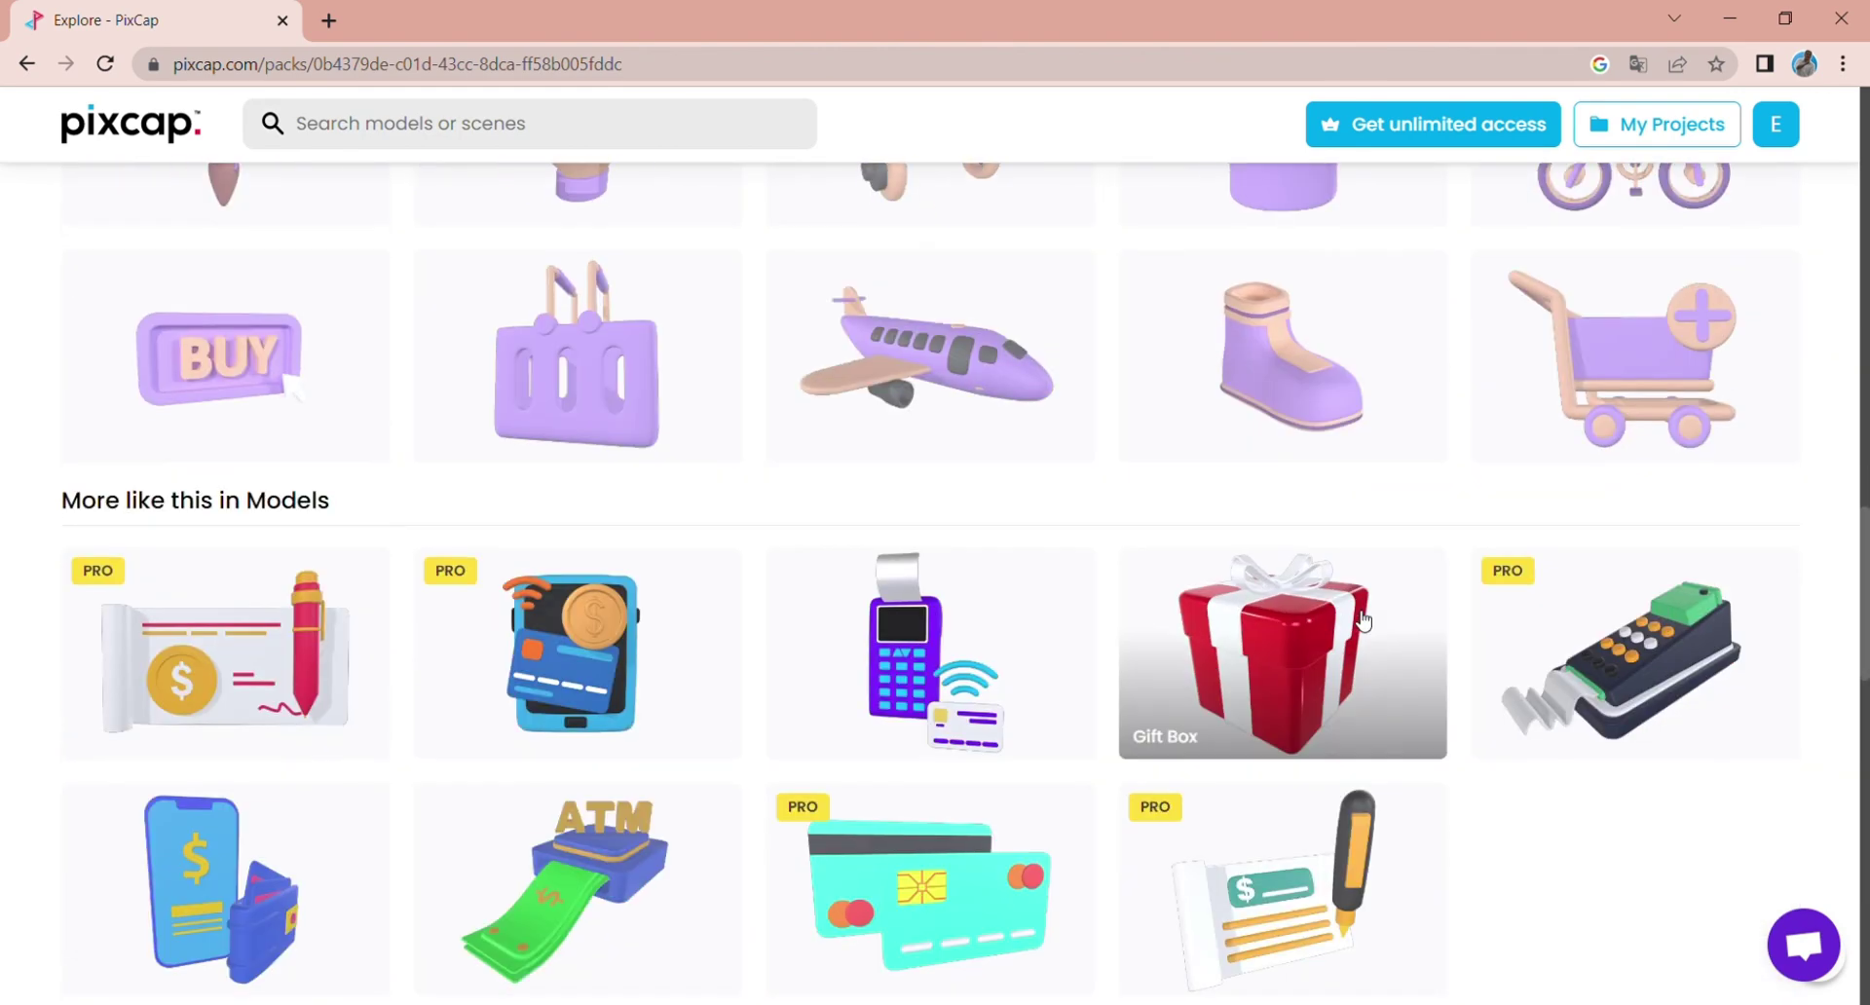
{"action": "left_click", "coordinate": [920, 327]}
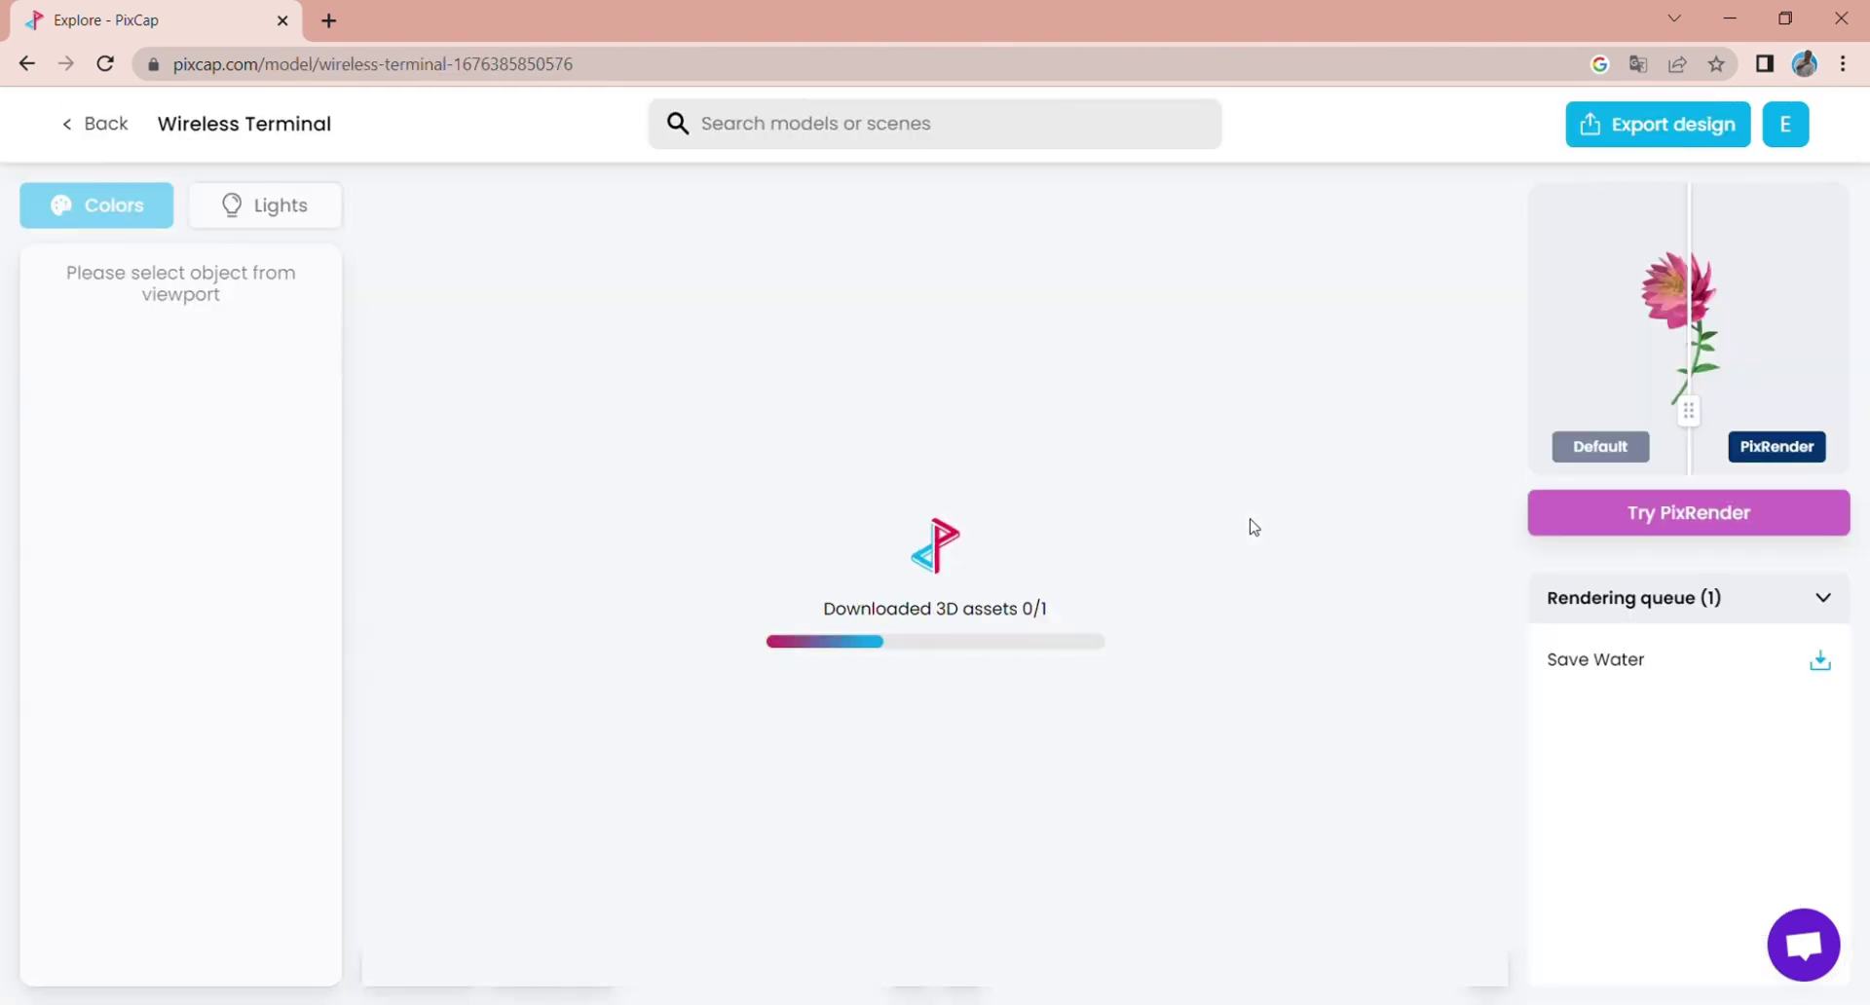
- Recolor the body of the wireless terminal to a vivid blue
{"action": "left_click_drag", "start_coordinate": [947, 564], "coordinate": [1130, 560]}
{"action": "left_click", "coordinate": [760, 556]}
{"action": "left_click", "coordinate": [137, 341]}
{"action": "left_click_drag", "start_coordinate": [663, 398], "coordinate": [663, 409]}
{"action": "left_click", "coordinate": [1214, 447]}
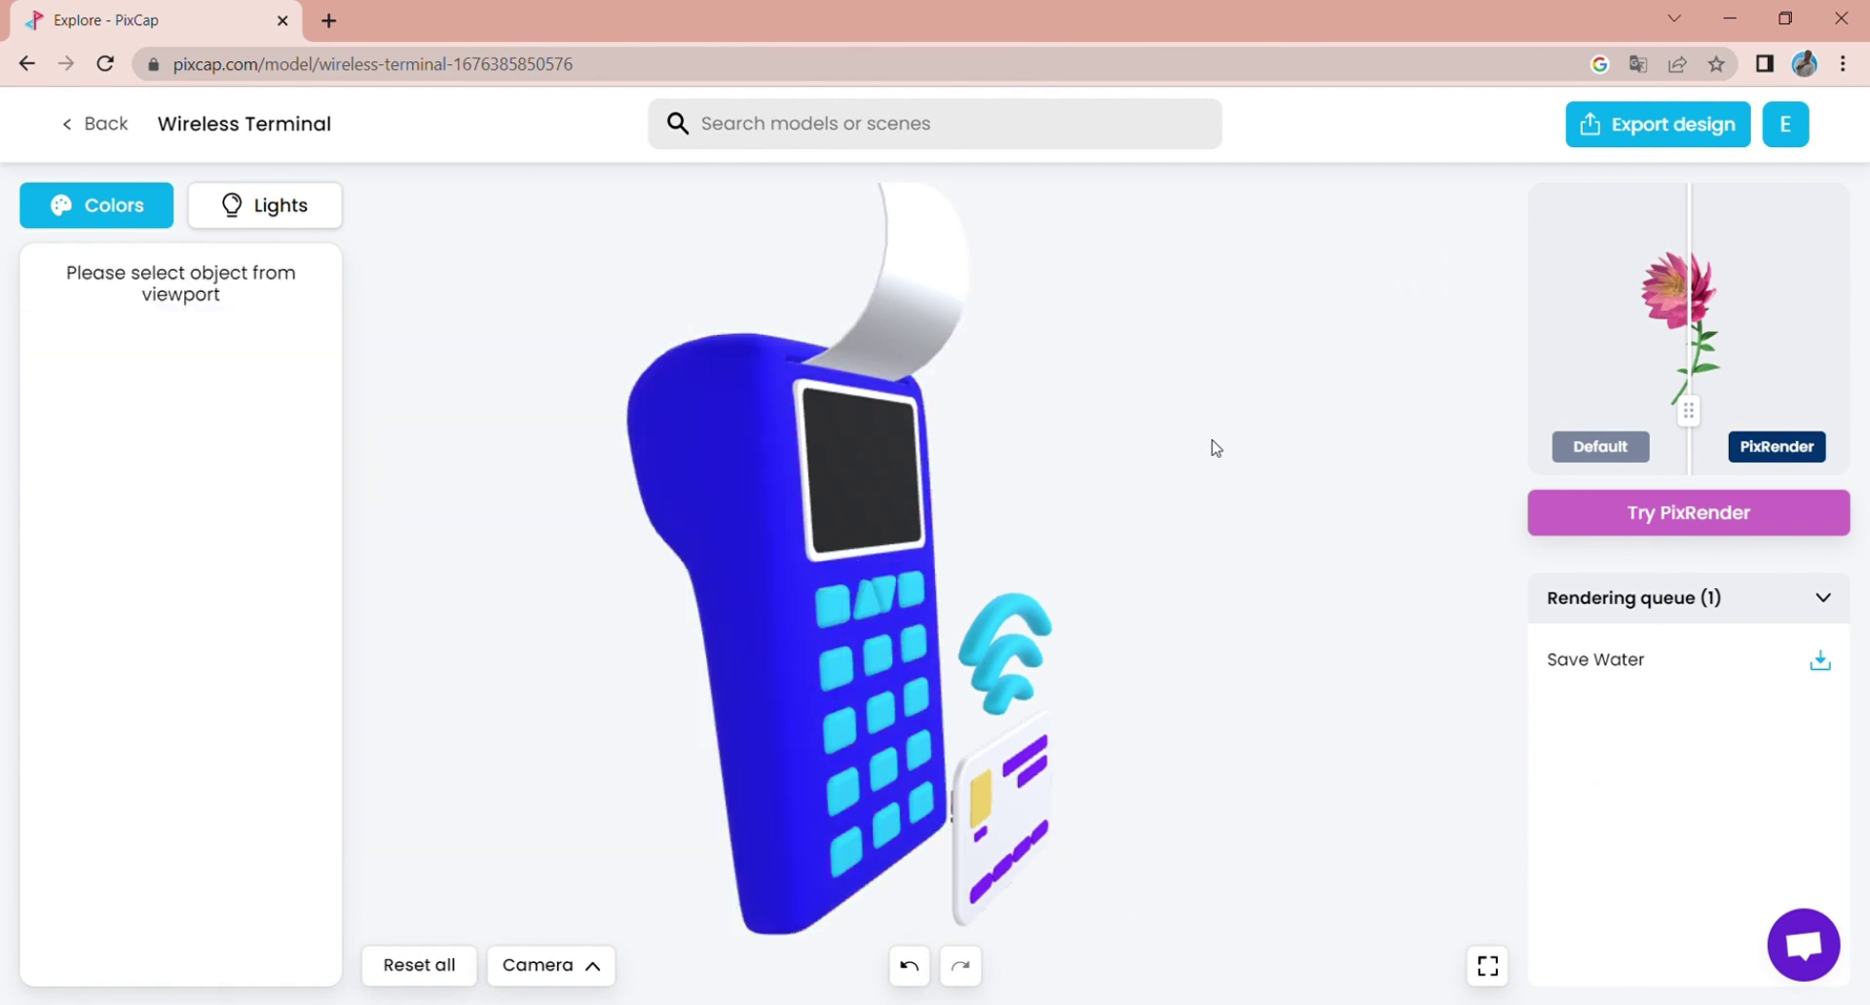
- Recolor the payment card beside the terminal black and its card data markings white
{"action": "left_click", "coordinate": [1037, 787]}
{"action": "left_click", "coordinate": [76, 407]}
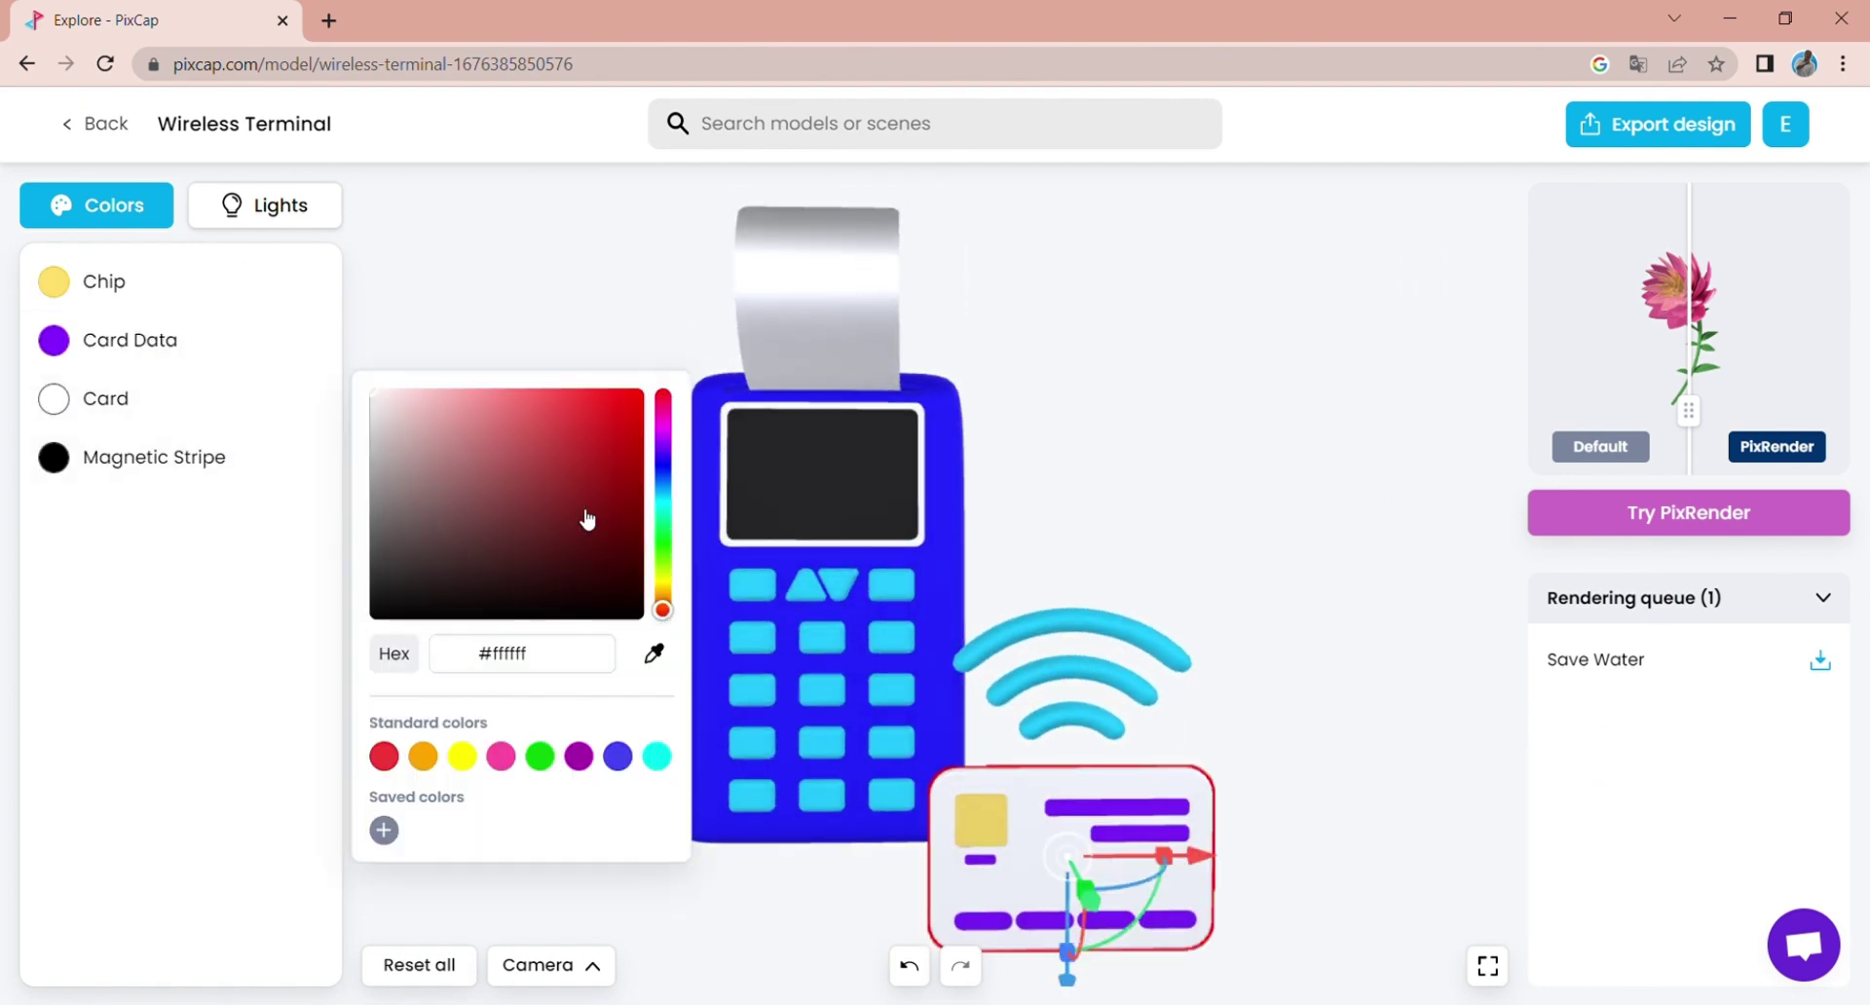
{"action": "left_click_drag", "start_coordinate": [587, 520], "coordinate": [681, 662]}
{"action": "left_click", "coordinate": [1282, 841]}
{"action": "left_click", "coordinate": [91, 345]}
{"action": "left_click_drag", "start_coordinate": [418, 360], "coordinate": [346, 323]}
{"action": "double_click", "coordinate": [982, 821]}
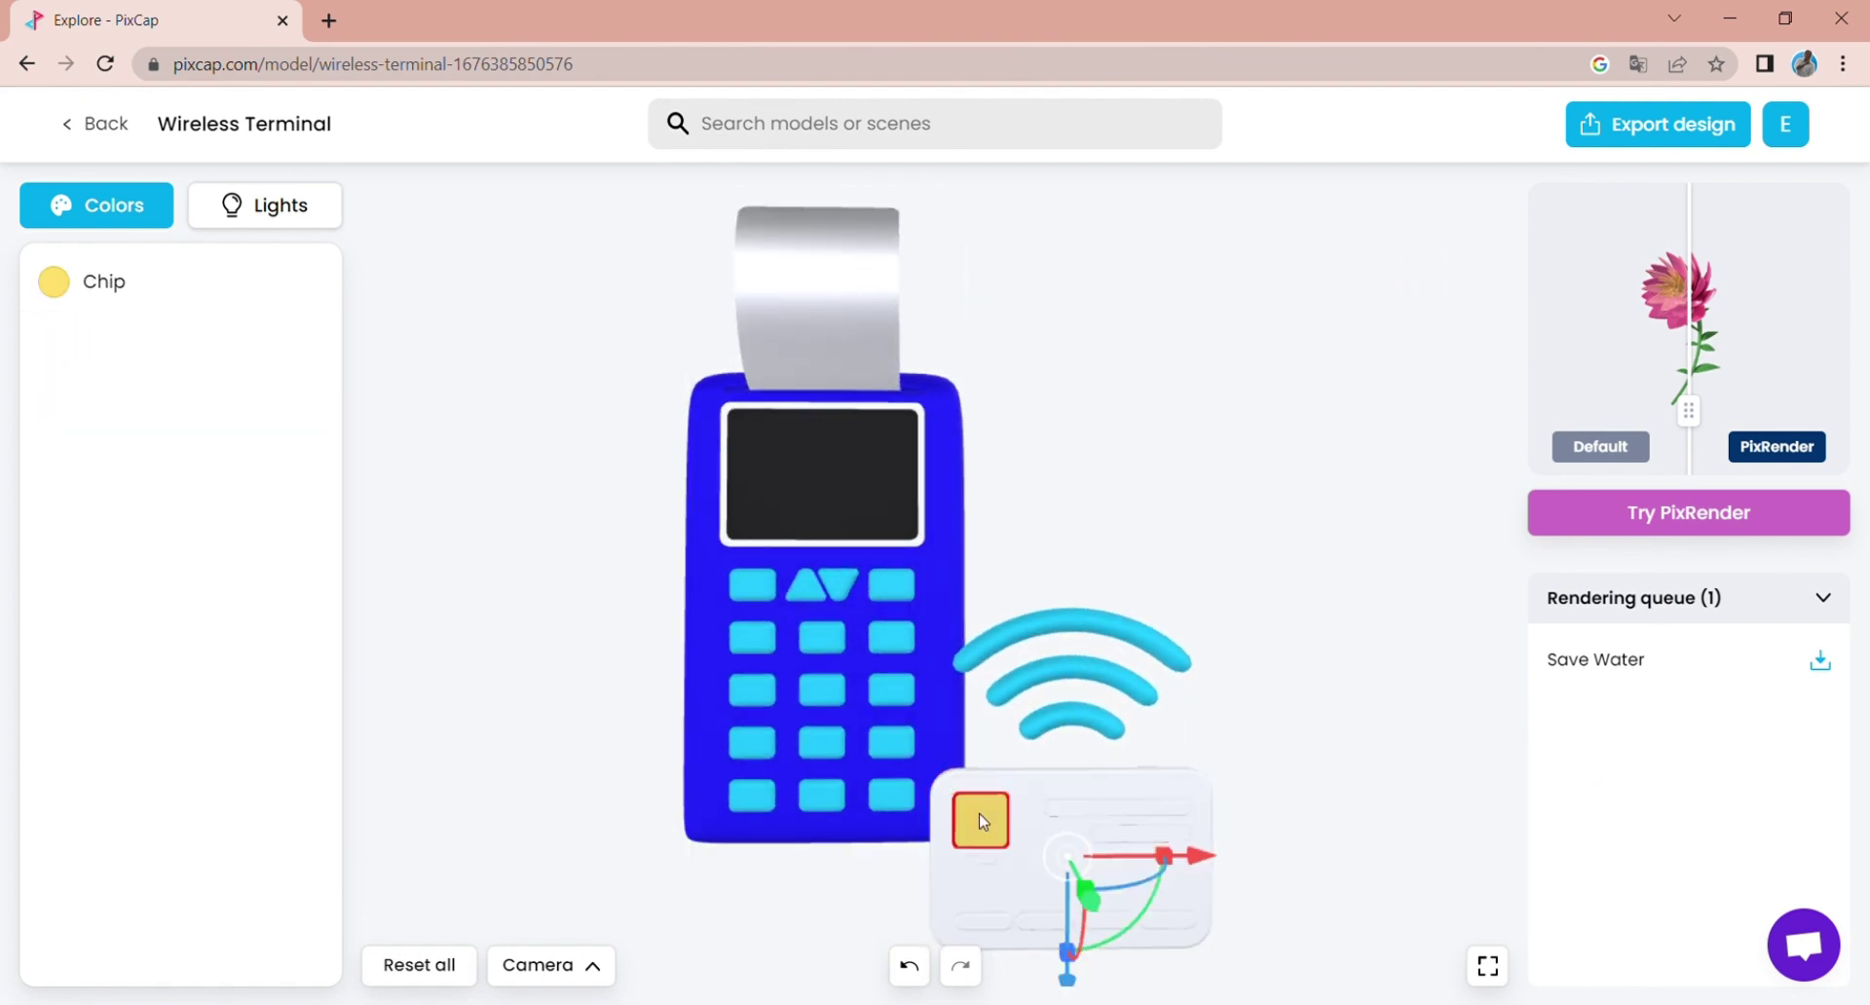
{"action": "left_click", "coordinate": [66, 286]}
{"action": "left_click", "coordinate": [381, 518]}
{"action": "left_click_drag", "start_coordinate": [1115, 597], "coordinate": [1159, 624]}
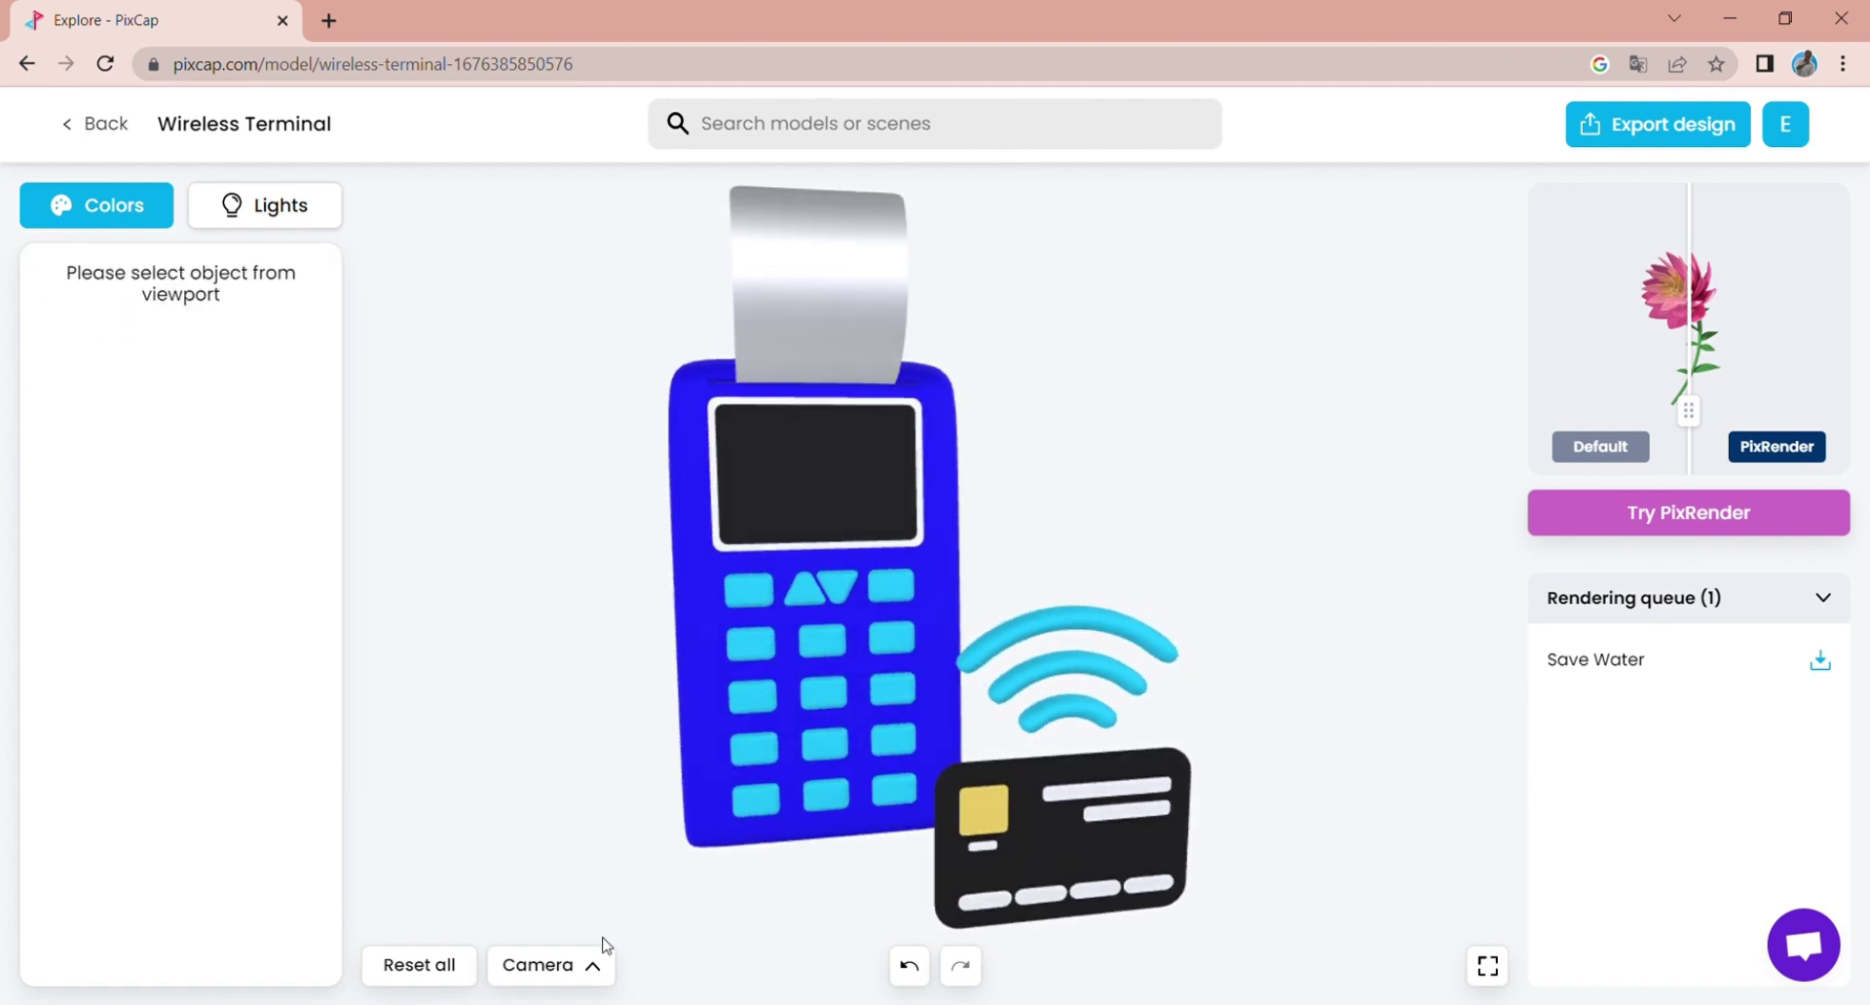
- Adjust the camera so the terminal is seen at an angle, and export the design
{"action": "left_click", "coordinate": [552, 965]}
{"action": "left_click", "coordinate": [535, 915]}
{"action": "left_click_drag", "start_coordinate": [847, 882], "coordinate": [1014, 530]}
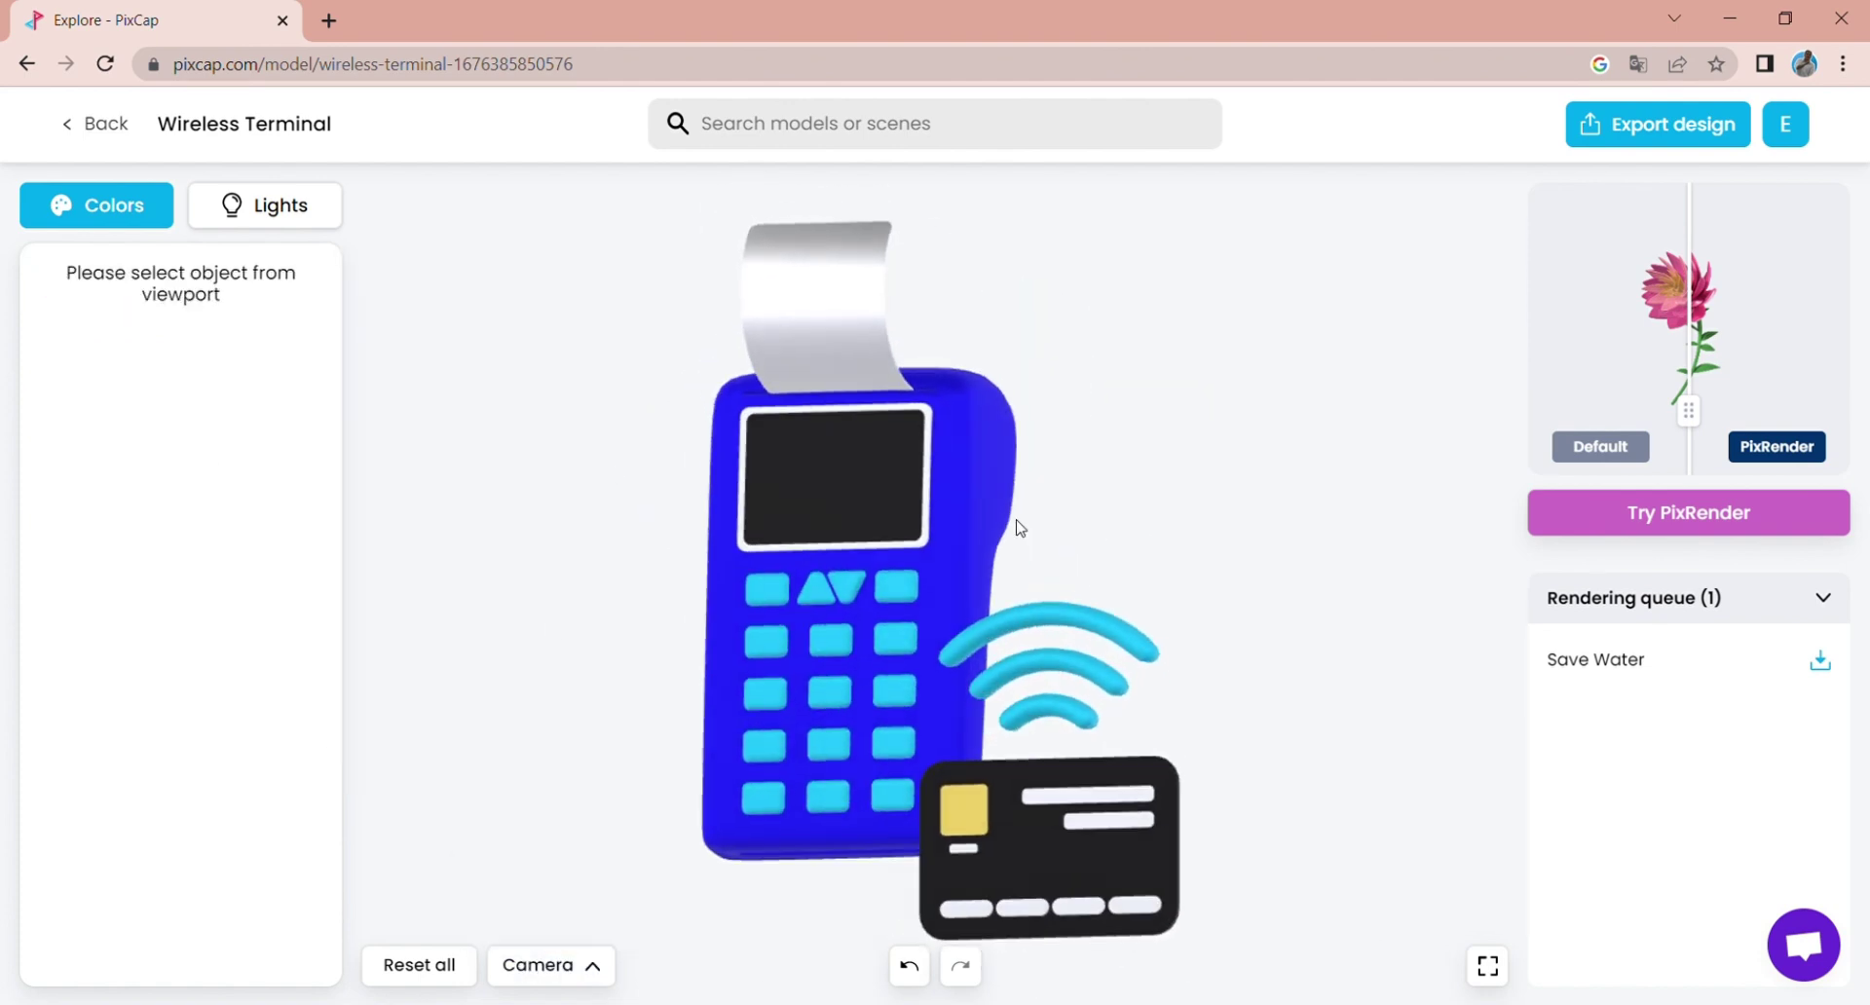
{"action": "left_click", "coordinate": [1658, 124]}
{"action": "left_click", "coordinate": [1143, 697]}
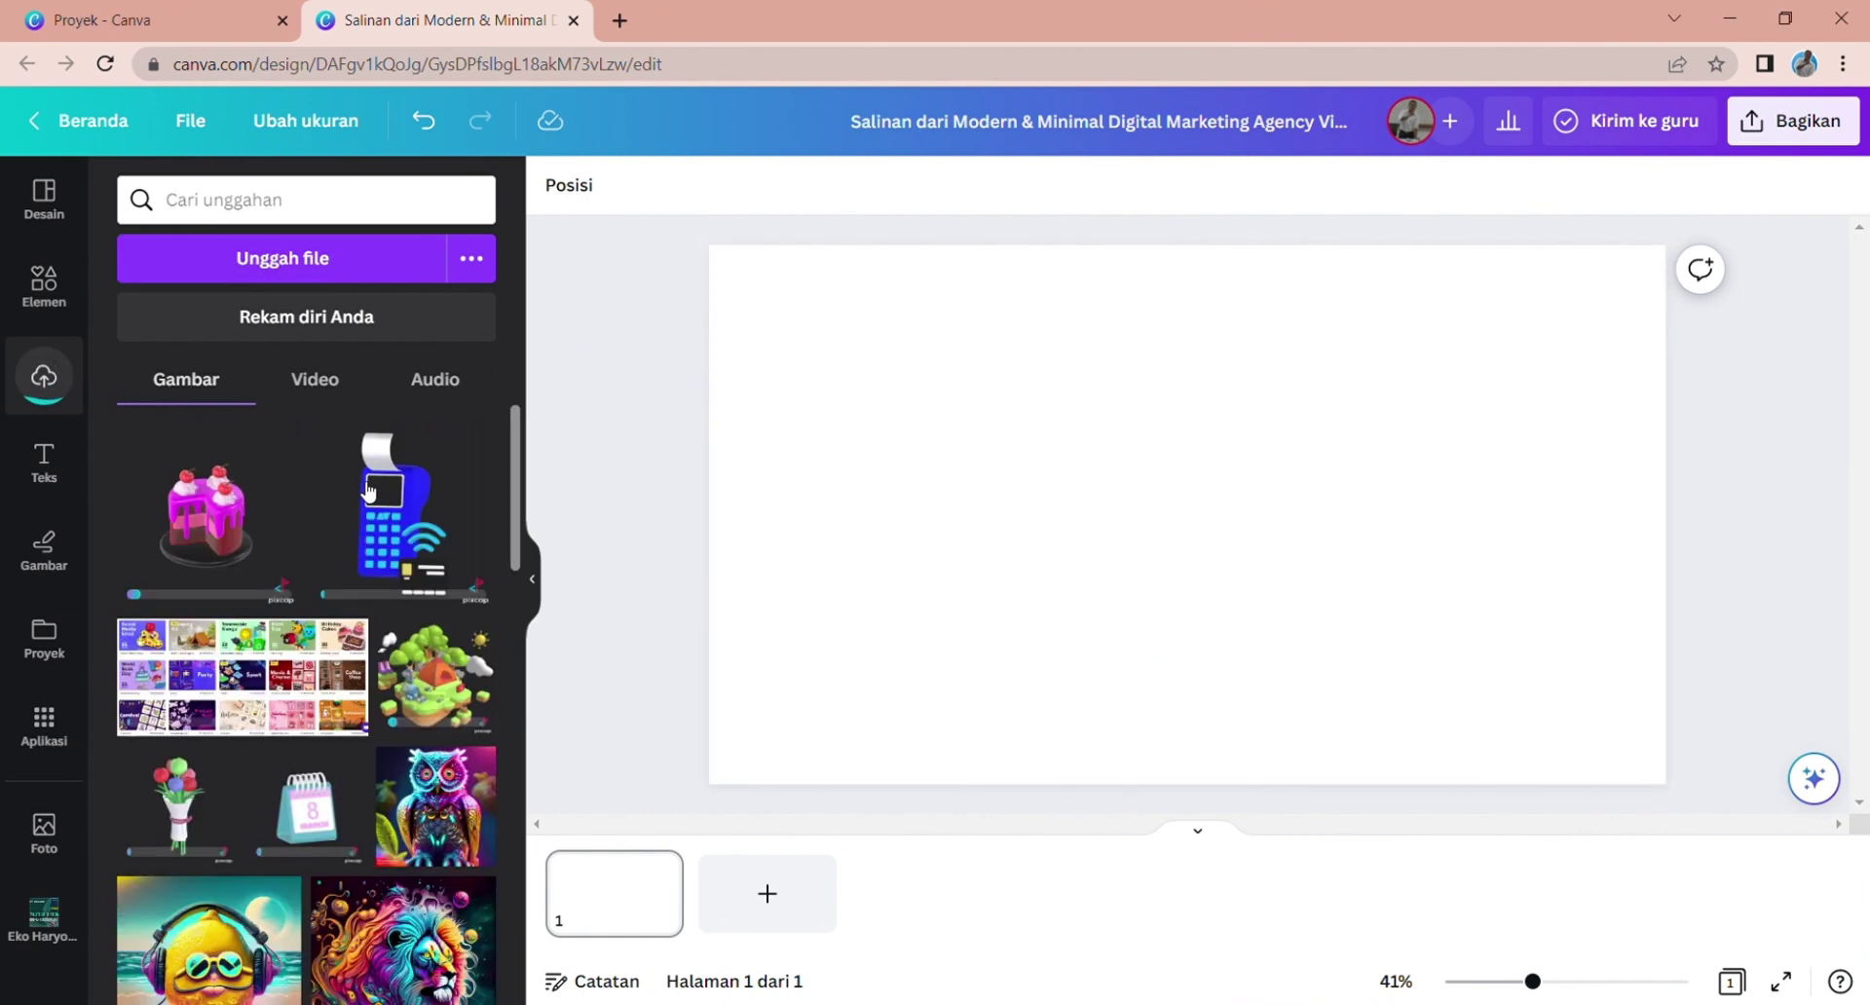
- Switch to Canva and enlarge the uploaded model packs overview to span the blank page's width
{"action": "left_click_drag", "start_coordinate": [1537, 350], "coordinate": [1664, 280]}
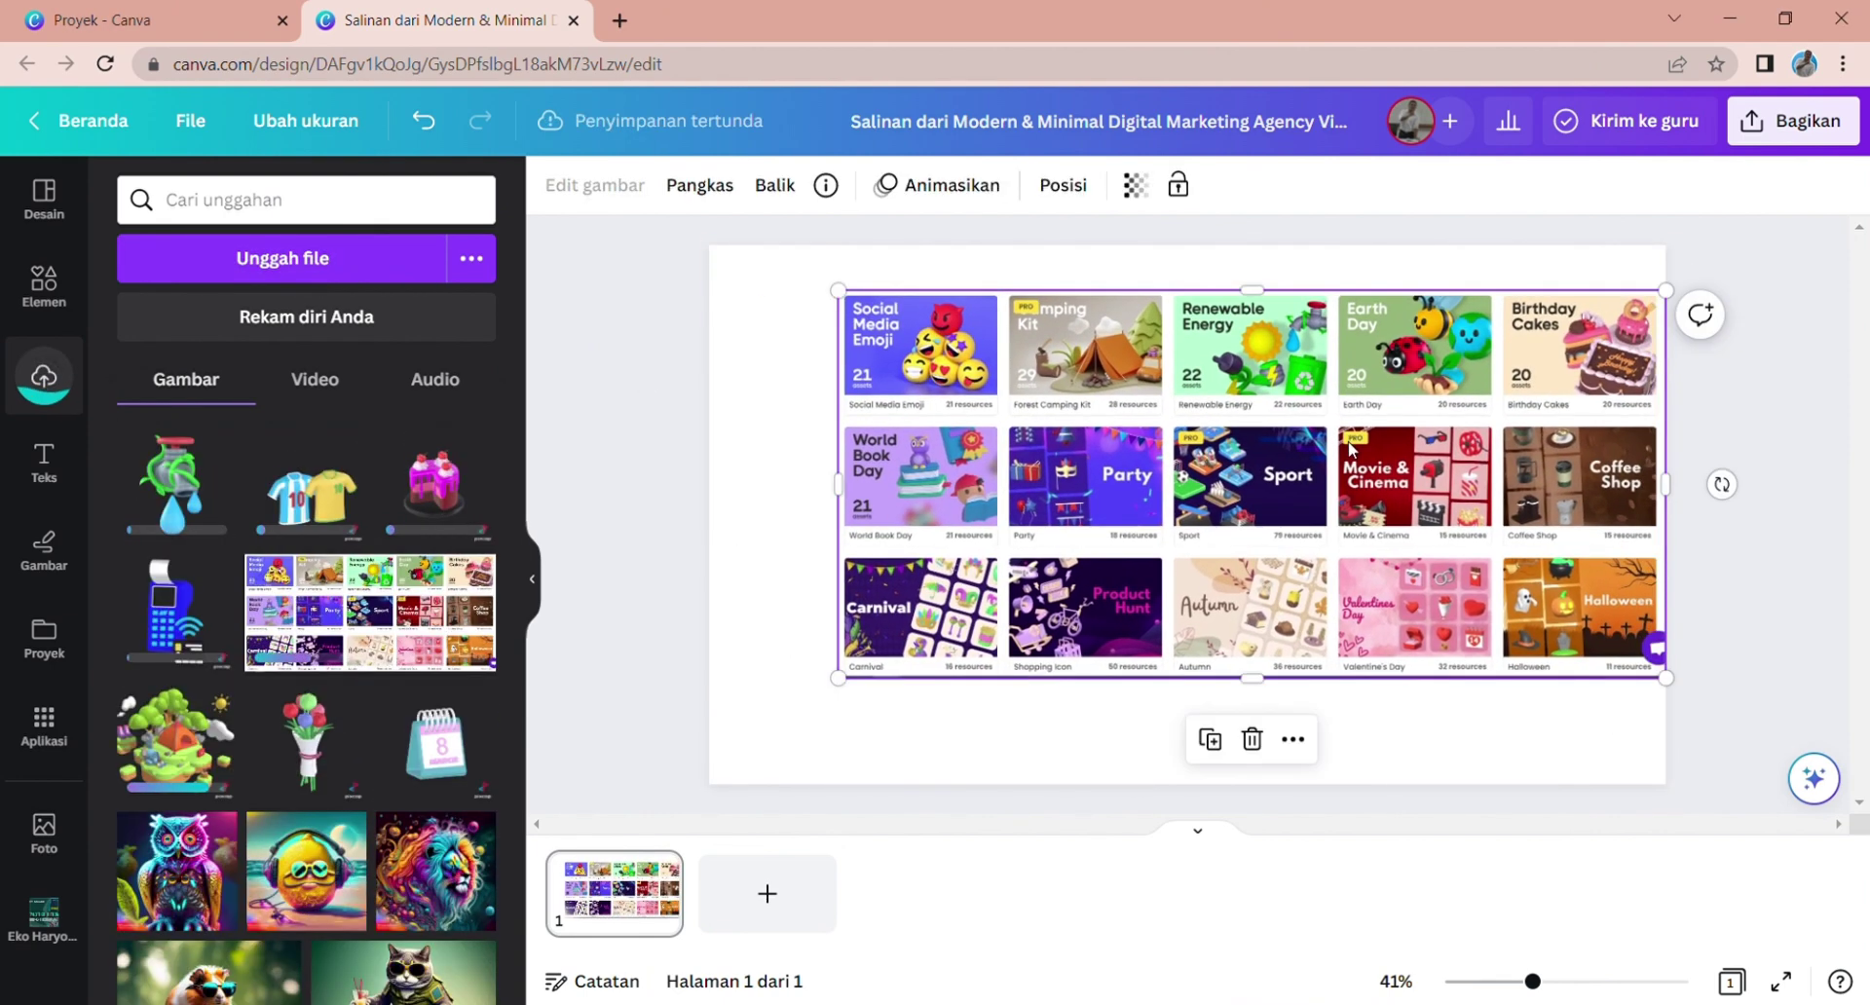
{"action": "left_click_drag", "start_coordinate": [836, 681], "coordinate": [716, 780]}
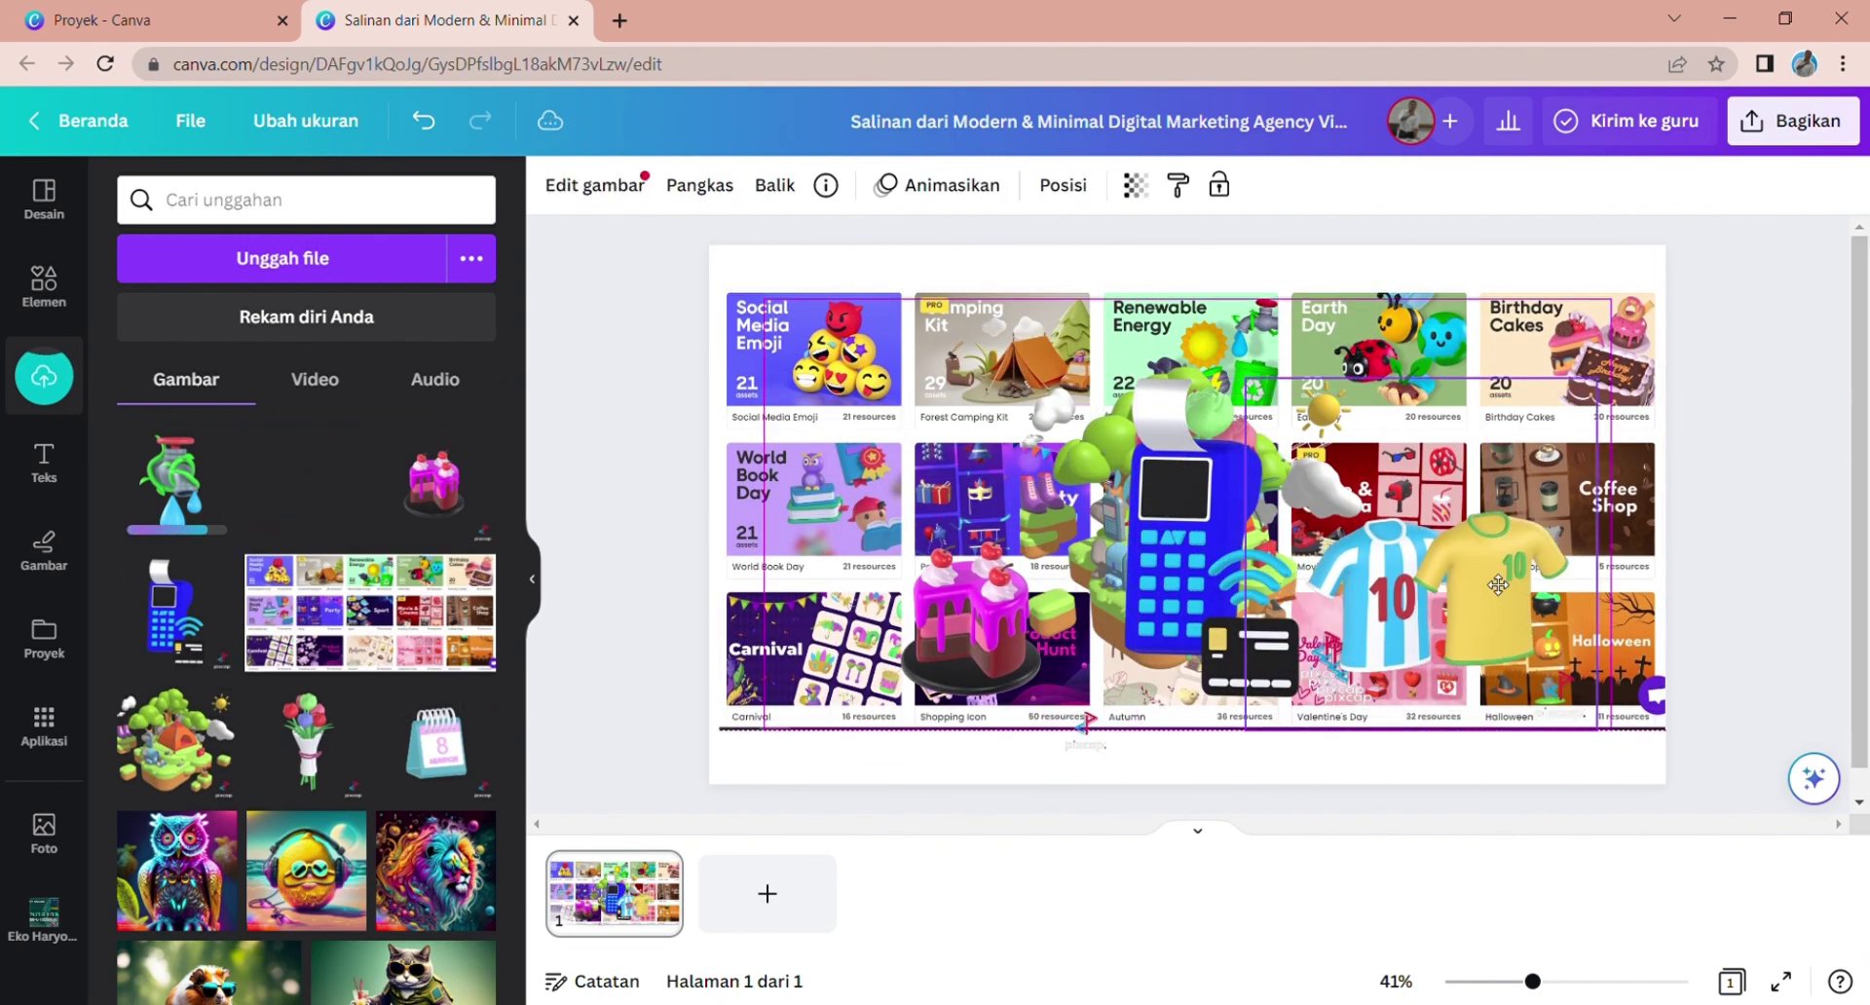
- Resize and arrange the camping scene, bouquet, cake, card terminal and T-shirts as a group over the packs overview
{"action": "left_click_drag", "start_coordinate": [1180, 413], "coordinate": [974, 357]}
{"action": "left_click_drag", "start_coordinate": [820, 297], "coordinate": [875, 352]}
{"action": "left_click_drag", "start_coordinate": [1203, 496], "coordinate": [1200, 418]}
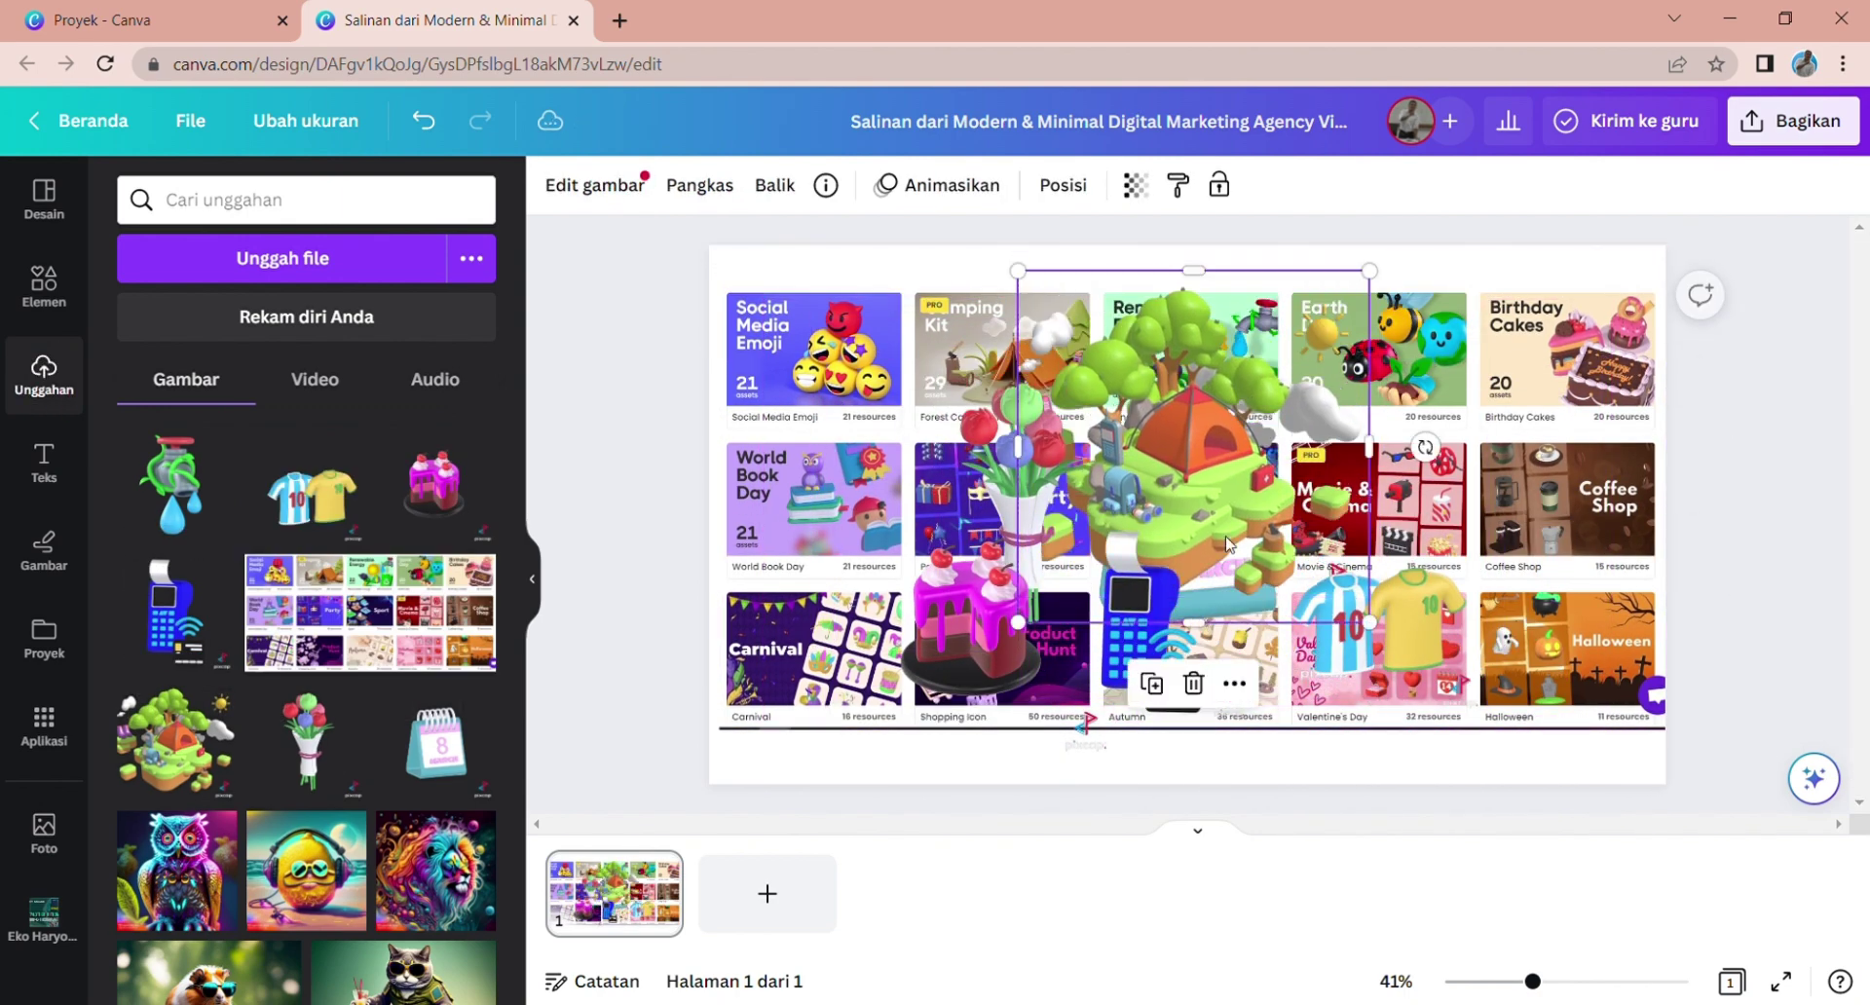
{"action": "left_click_drag", "start_coordinate": [1354, 623], "coordinate": [1339, 623]}
{"action": "left_click_drag", "start_coordinate": [1139, 623], "coordinate": [1212, 623]}
{"action": "left_click_drag", "start_coordinate": [991, 640], "coordinate": [1111, 650]}
{"action": "left_click_drag", "start_coordinate": [1021, 521], "coordinate": [993, 534]}
{"action": "left_click", "coordinate": [1203, 487]}
{"action": "left_click", "coordinate": [594, 185]}
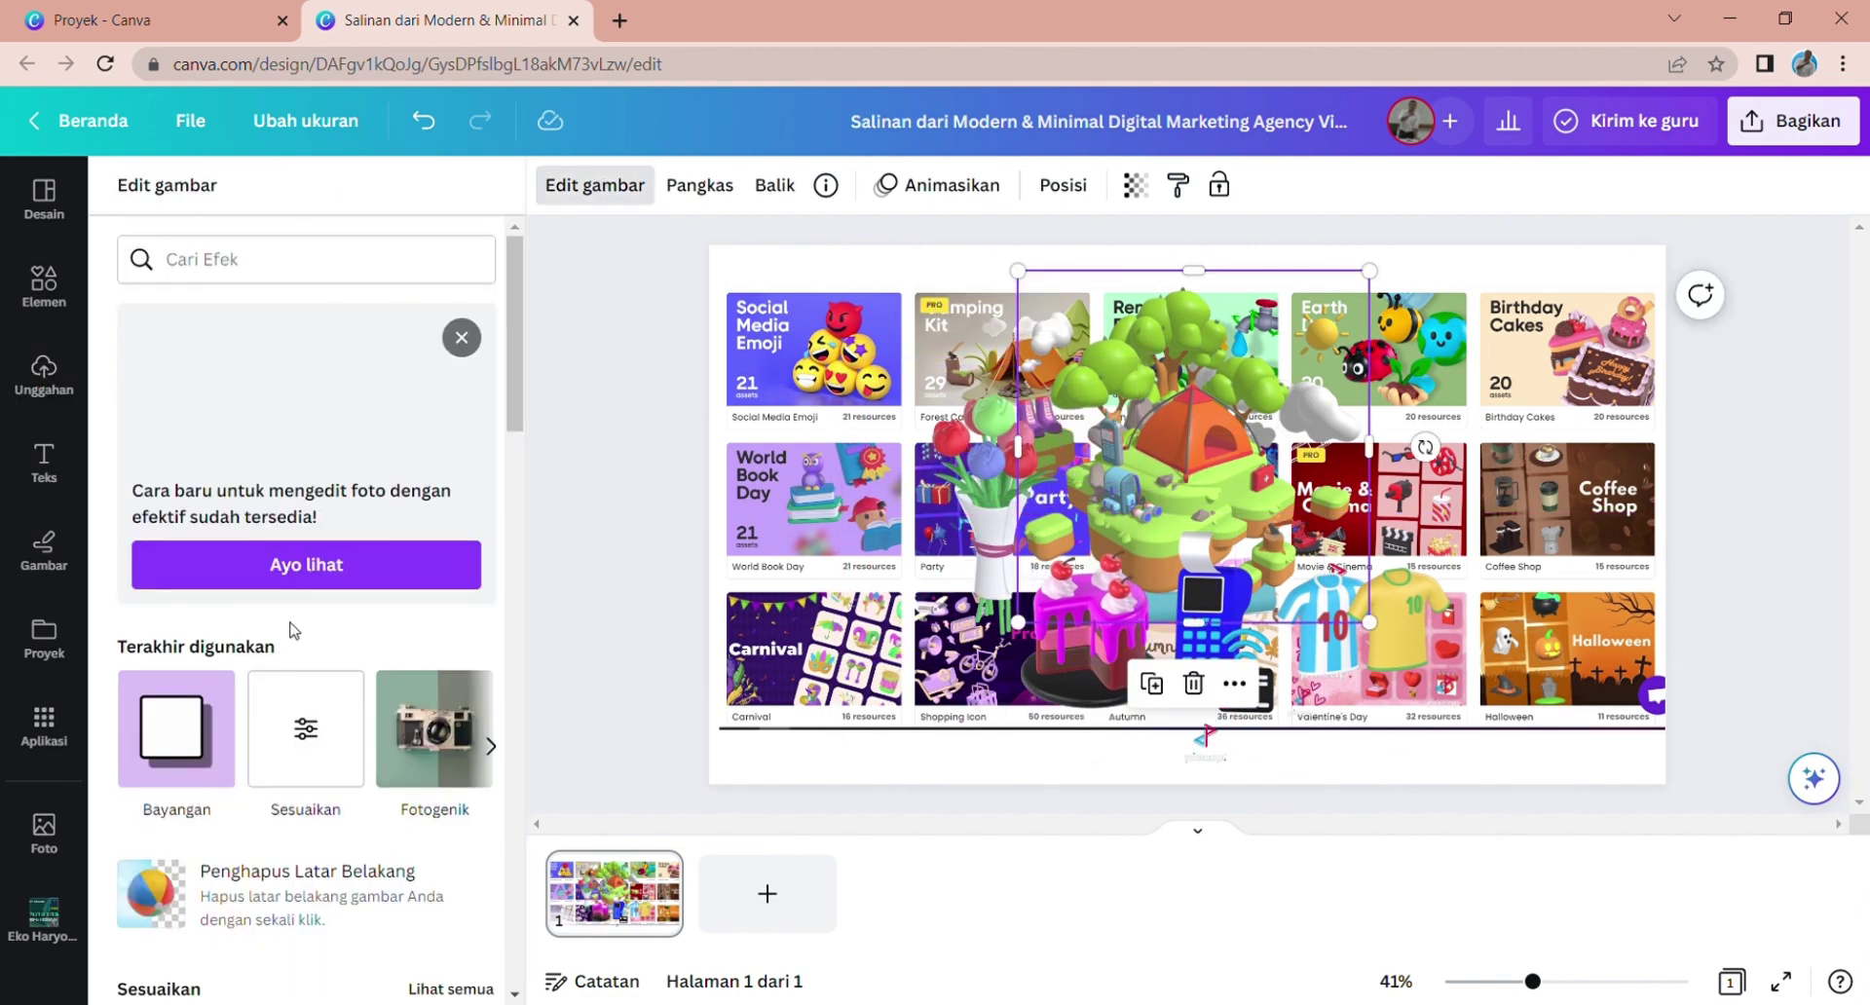
{"action": "left_click", "coordinate": [177, 730]}
{"action": "left_click", "coordinate": [1813, 780]}
{"action": "left_click", "coordinate": [1539, 446]}
{"action": "scroll", "coordinate": [1577, 546], "scroll_direction": "down", "scroll_amount": 1}
{"action": "scroll", "coordinate": [1578, 548], "scroll_direction": "up", "scroll_amount": 1}
{"action": "scroll", "coordinate": [1578, 551], "scroll_direction": "down", "scroll_amount": 3}
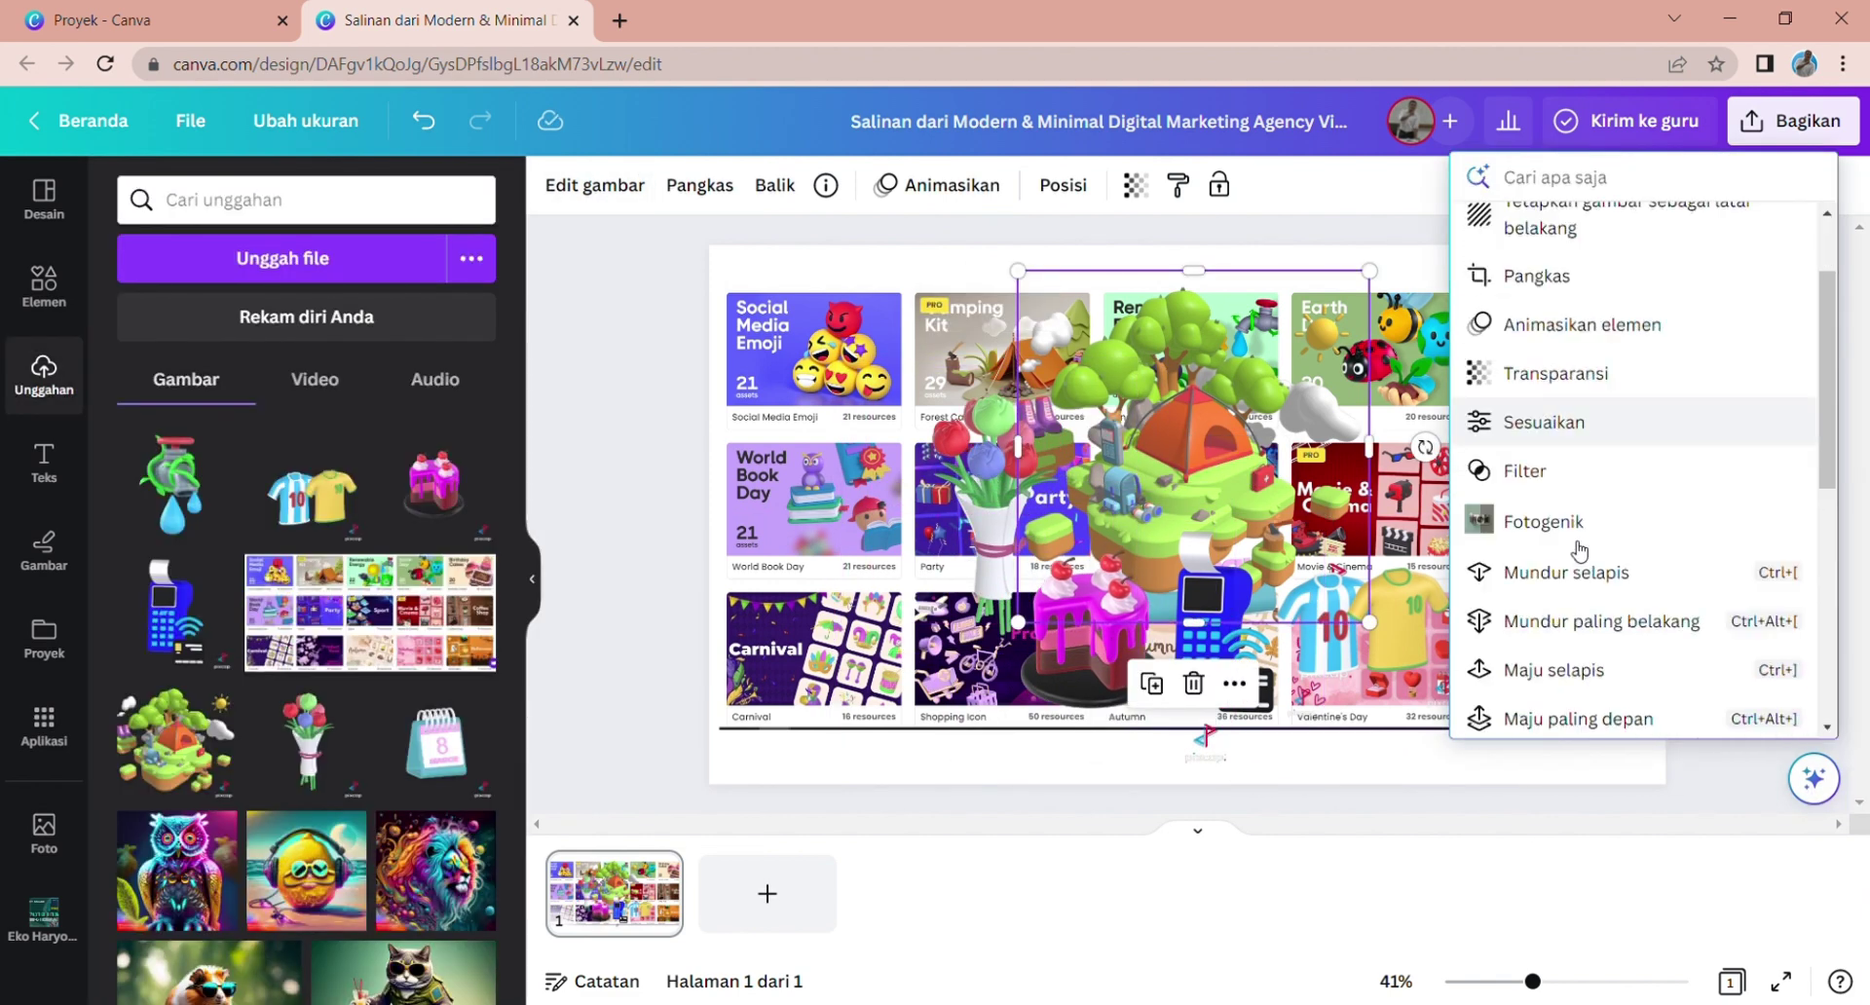
{"action": "left_click", "coordinate": [1403, 799]}
- Apply a Timbul shadow to the flower bouquet with offset 1, angle 1, transparency 87 and blur 3
{"action": "left_click", "coordinate": [992, 526]}
{"action": "left_click", "coordinate": [594, 185]}
{"action": "left_click", "coordinate": [176, 729]}
{"action": "left_click", "coordinate": [439, 297]}
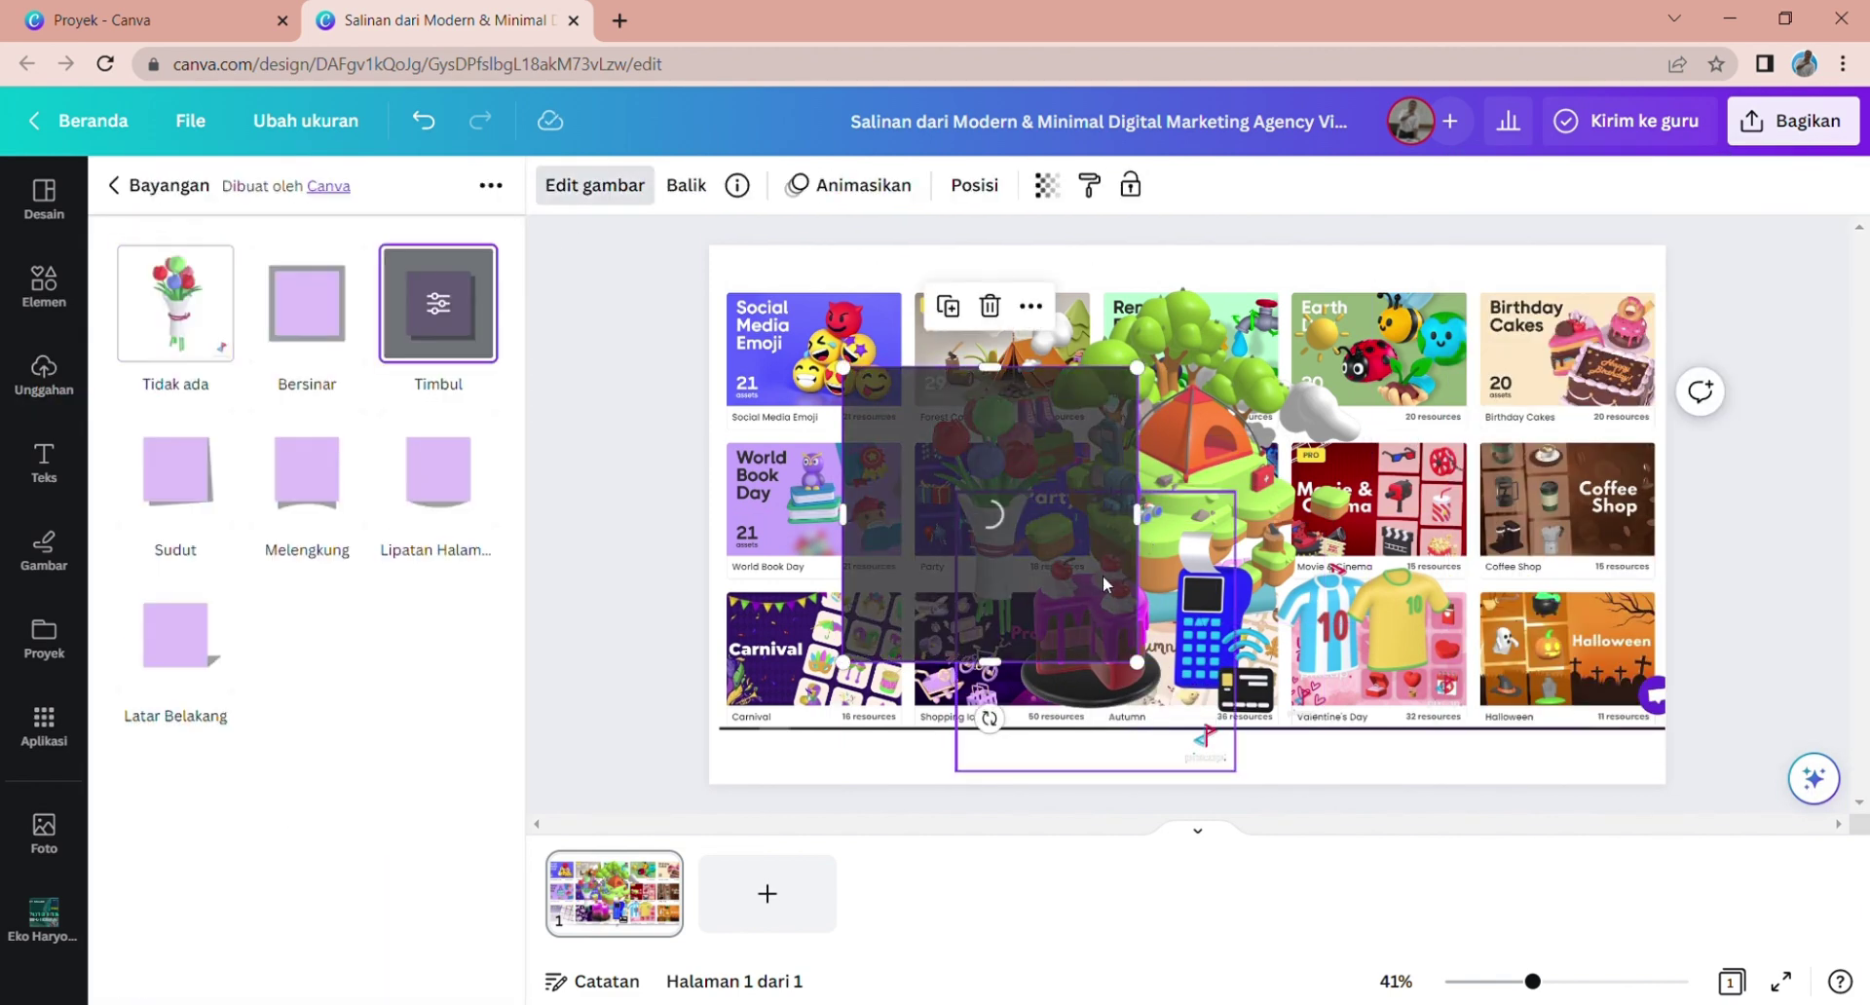
{"action": "left_click", "coordinate": [439, 297]}
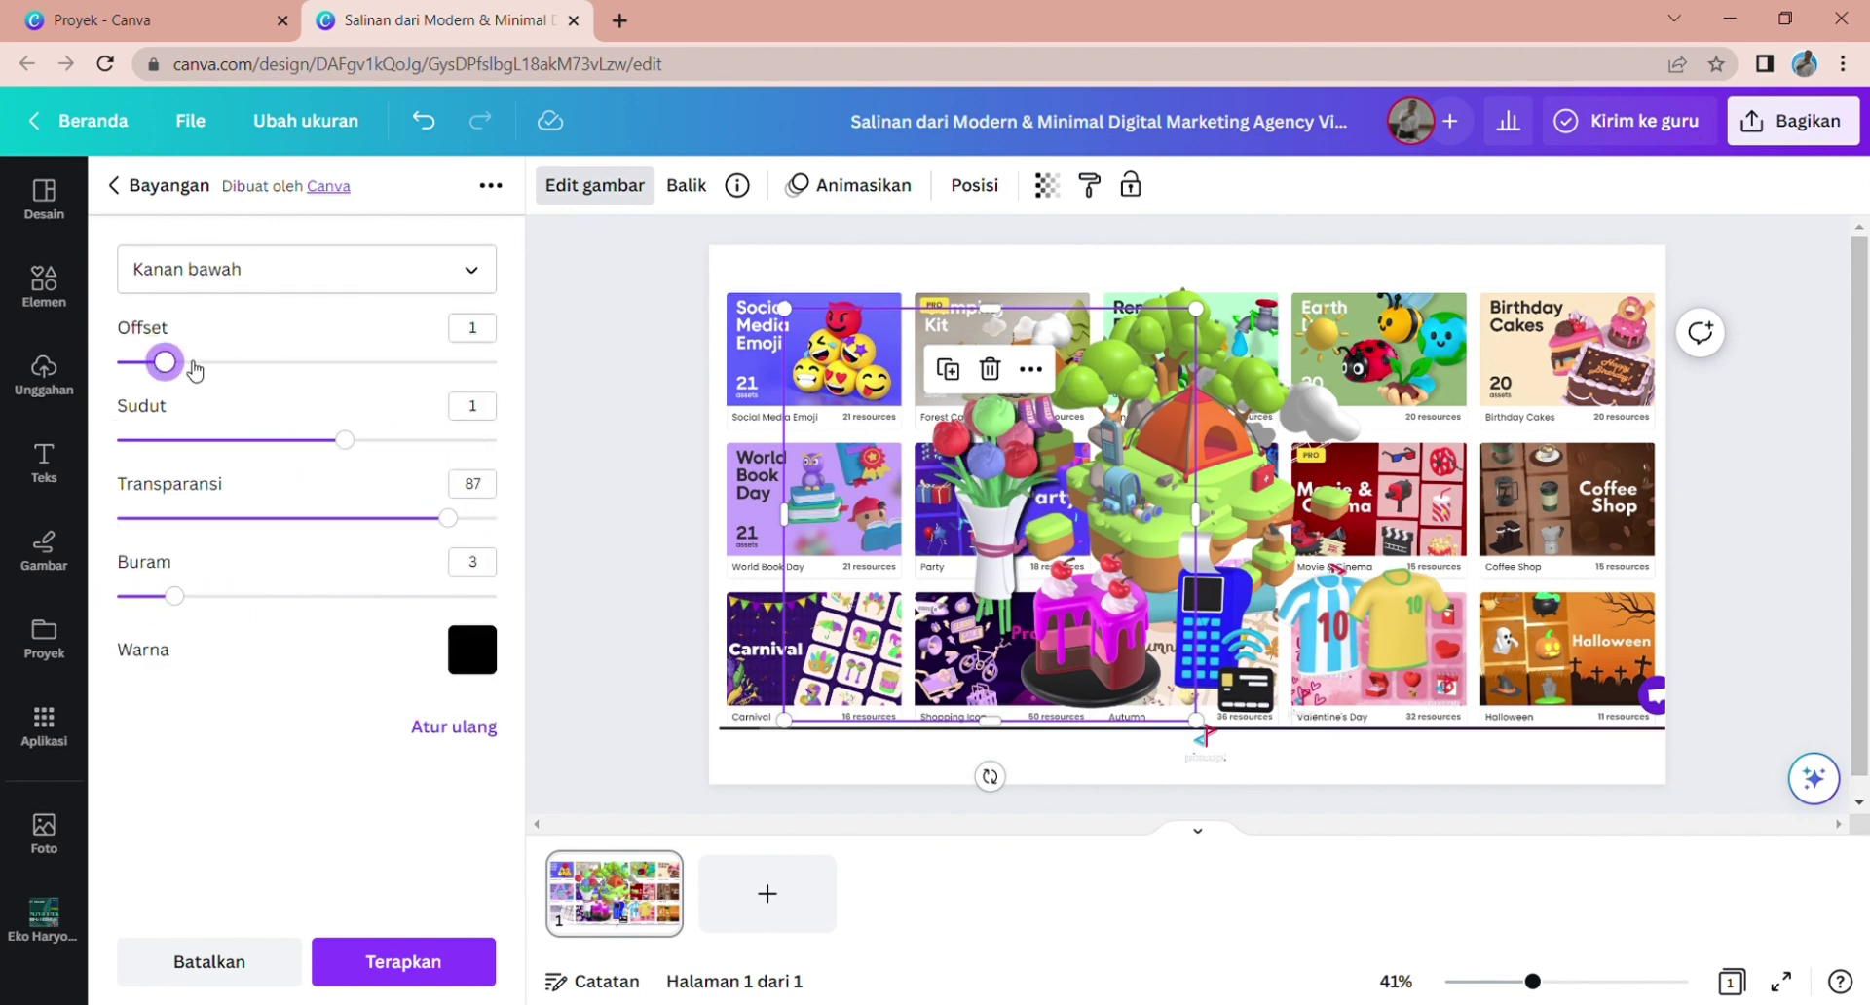
{"action": "left_click", "coordinate": [594, 185]}
{"action": "left_click", "coordinate": [595, 185]}
{"action": "scroll", "coordinate": [471, 396], "scroll_direction": "up", "scroll_amount": 7}
- Apply a Timbul shadow to the camping scene with offset 2, angle 0, transparency 50 and blur 5
{"action": "left_click", "coordinate": [1159, 356]}
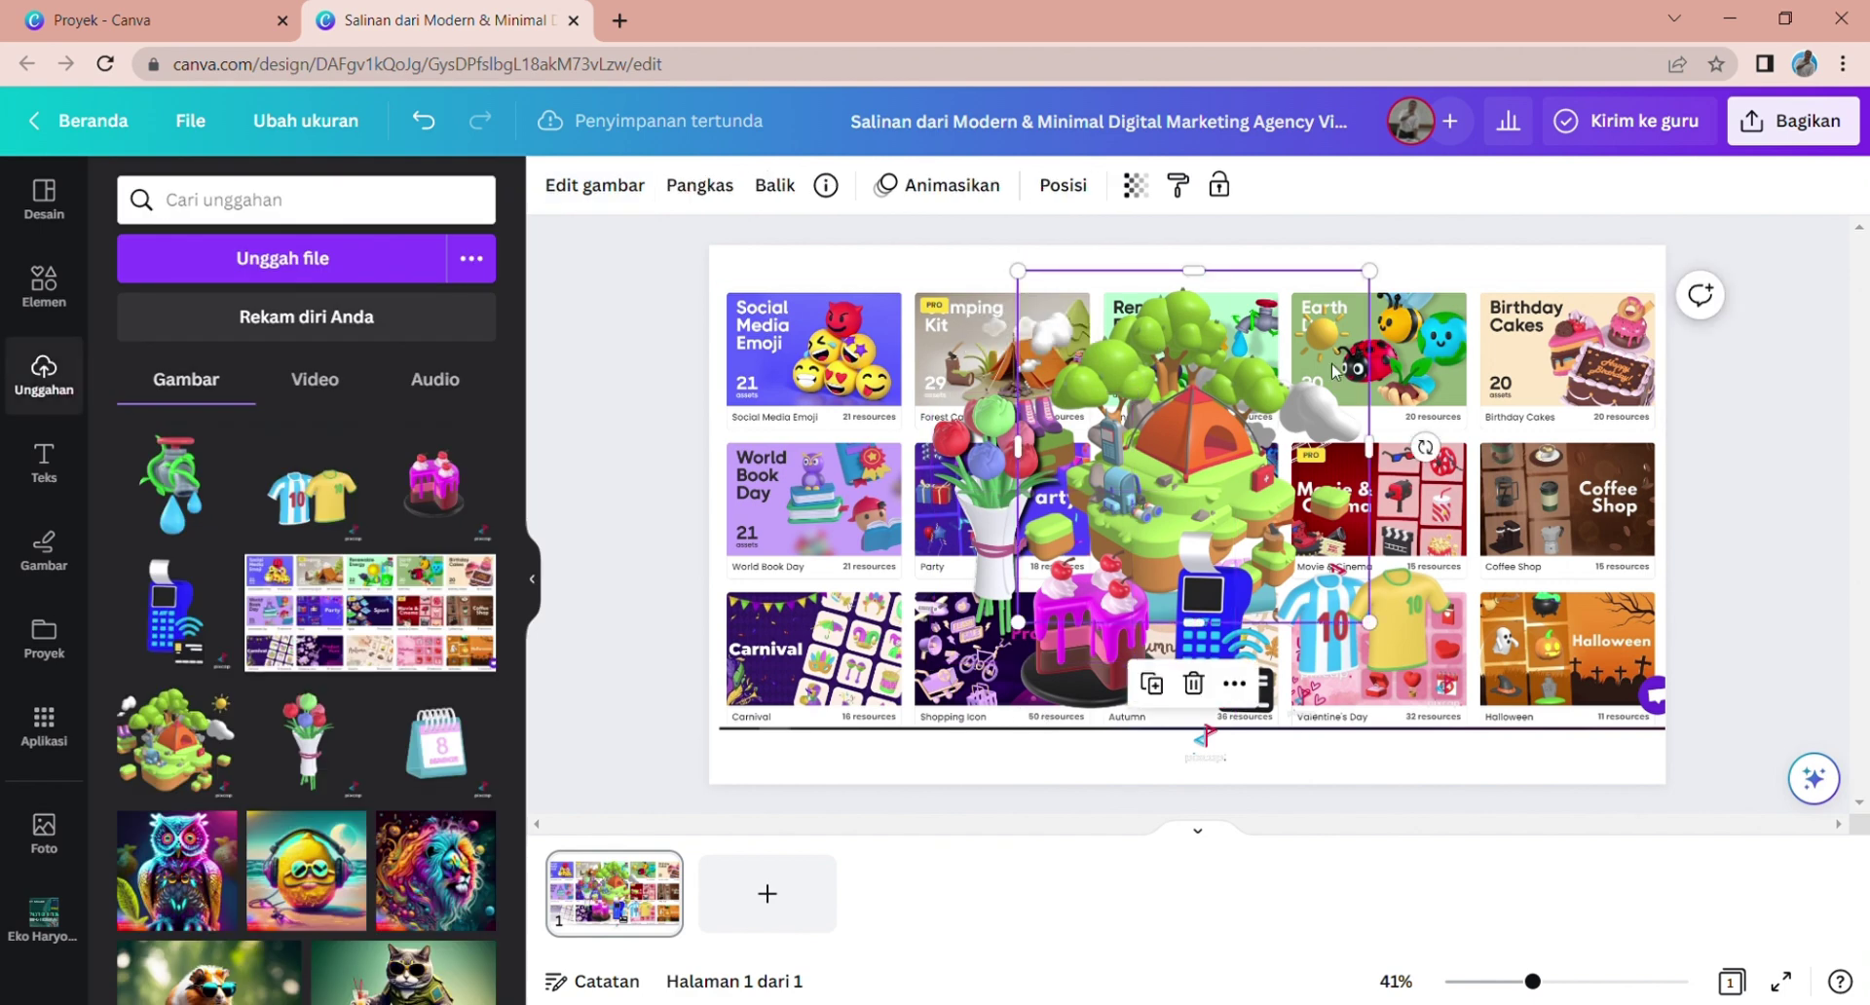
{"action": "left_click", "coordinate": [594, 185]}
{"action": "left_click", "coordinate": [185, 730]}
{"action": "left_click", "coordinate": [438, 297]}
{"action": "left_click", "coordinate": [438, 297]}
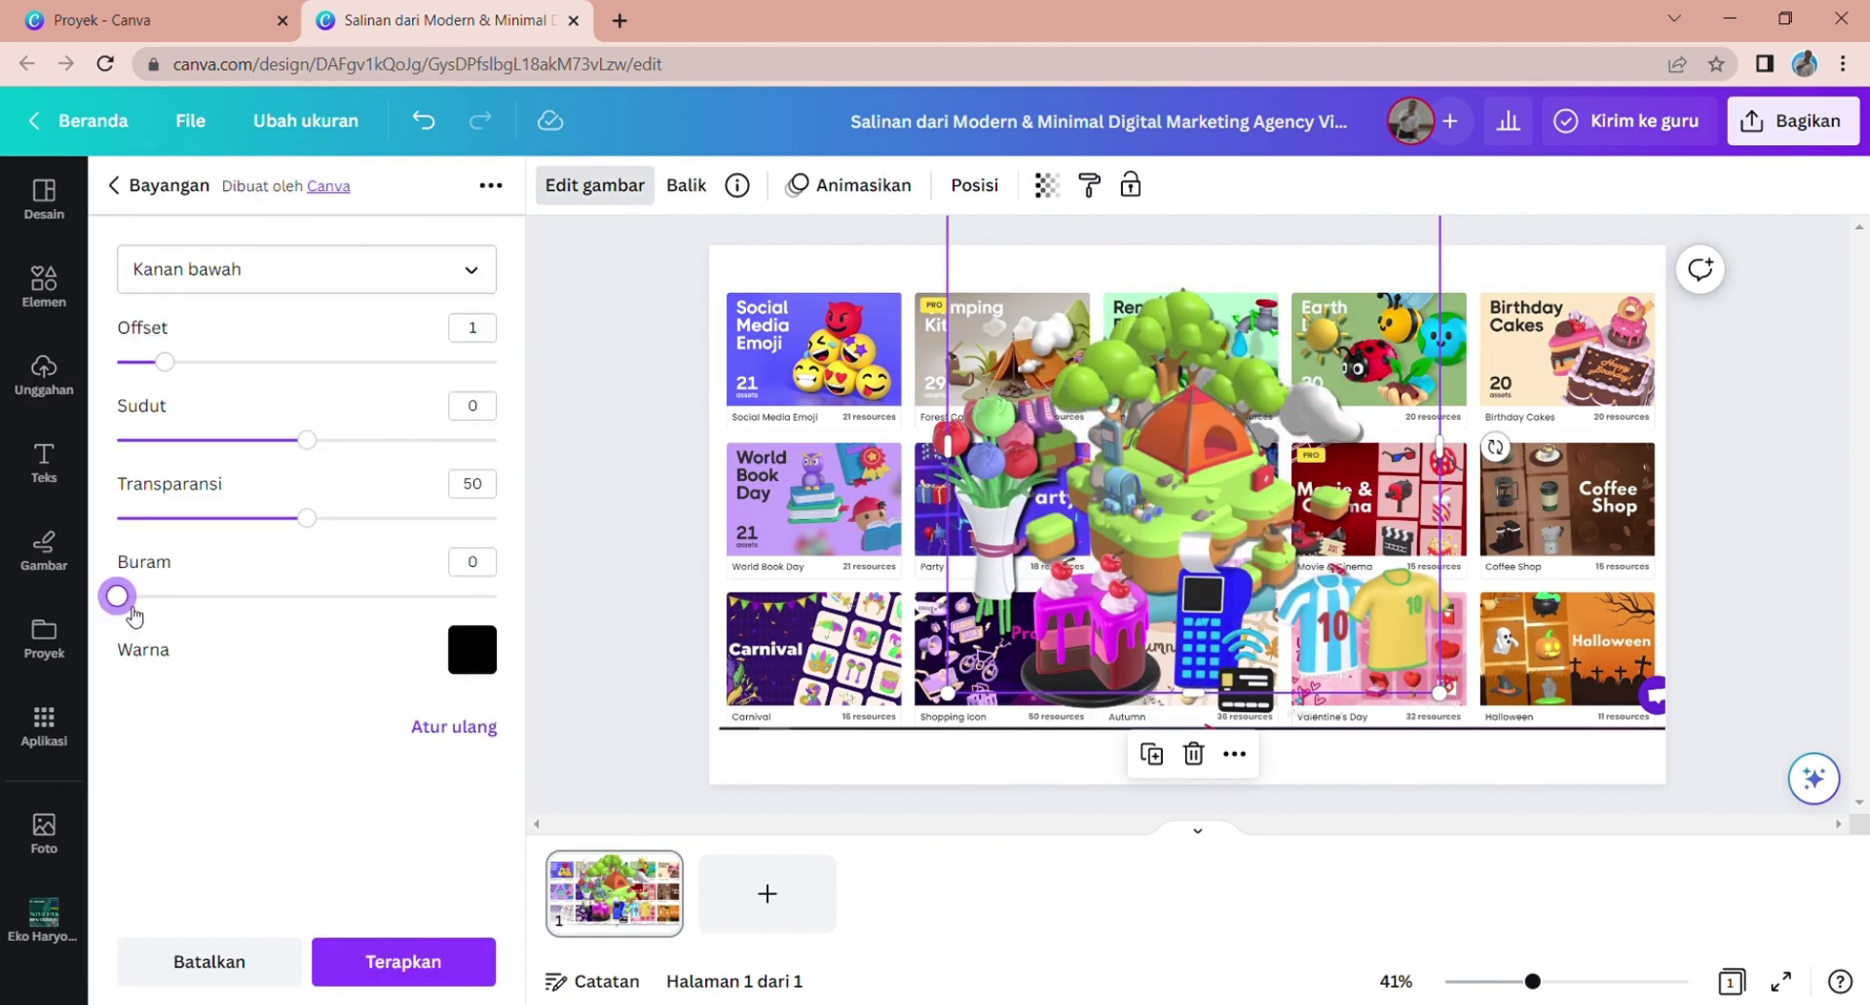
{"action": "left_click", "coordinate": [596, 517]}
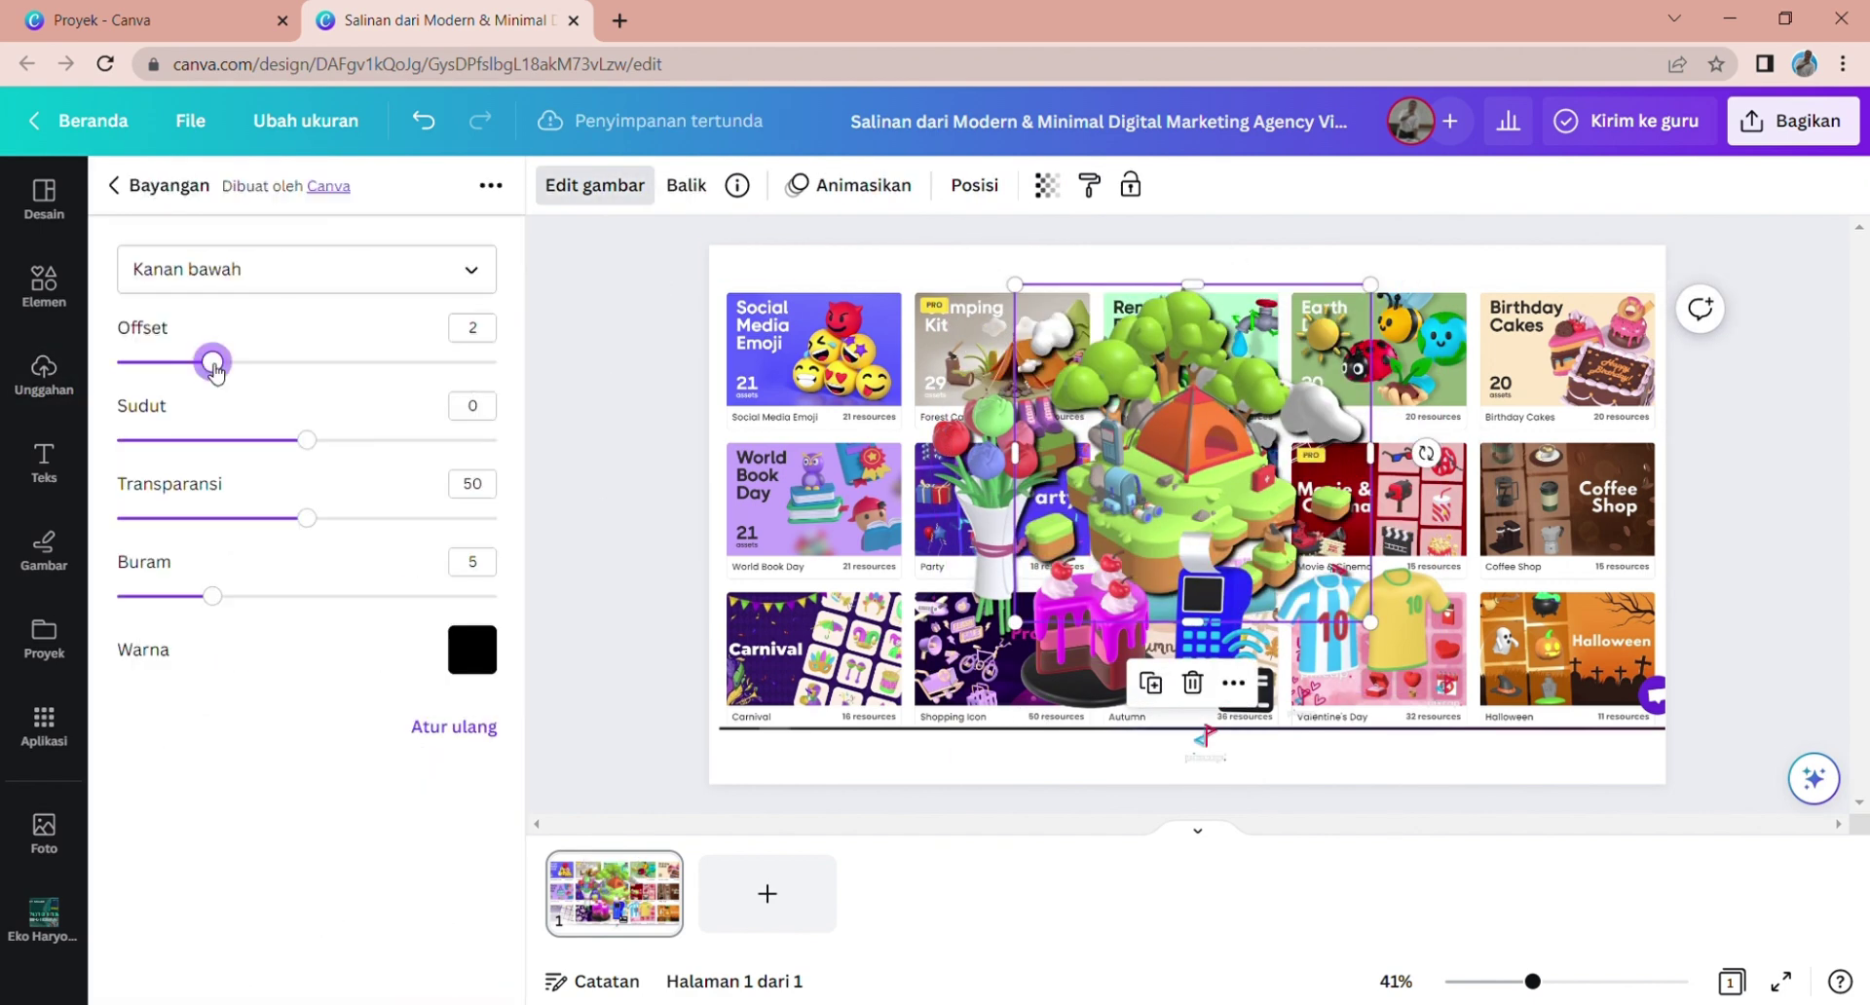
- Shift the tilted packs overview lower on the page and move the camping scene, cake and calendar to the page's upper right
{"action": "left_click", "coordinate": [1445, 599]}
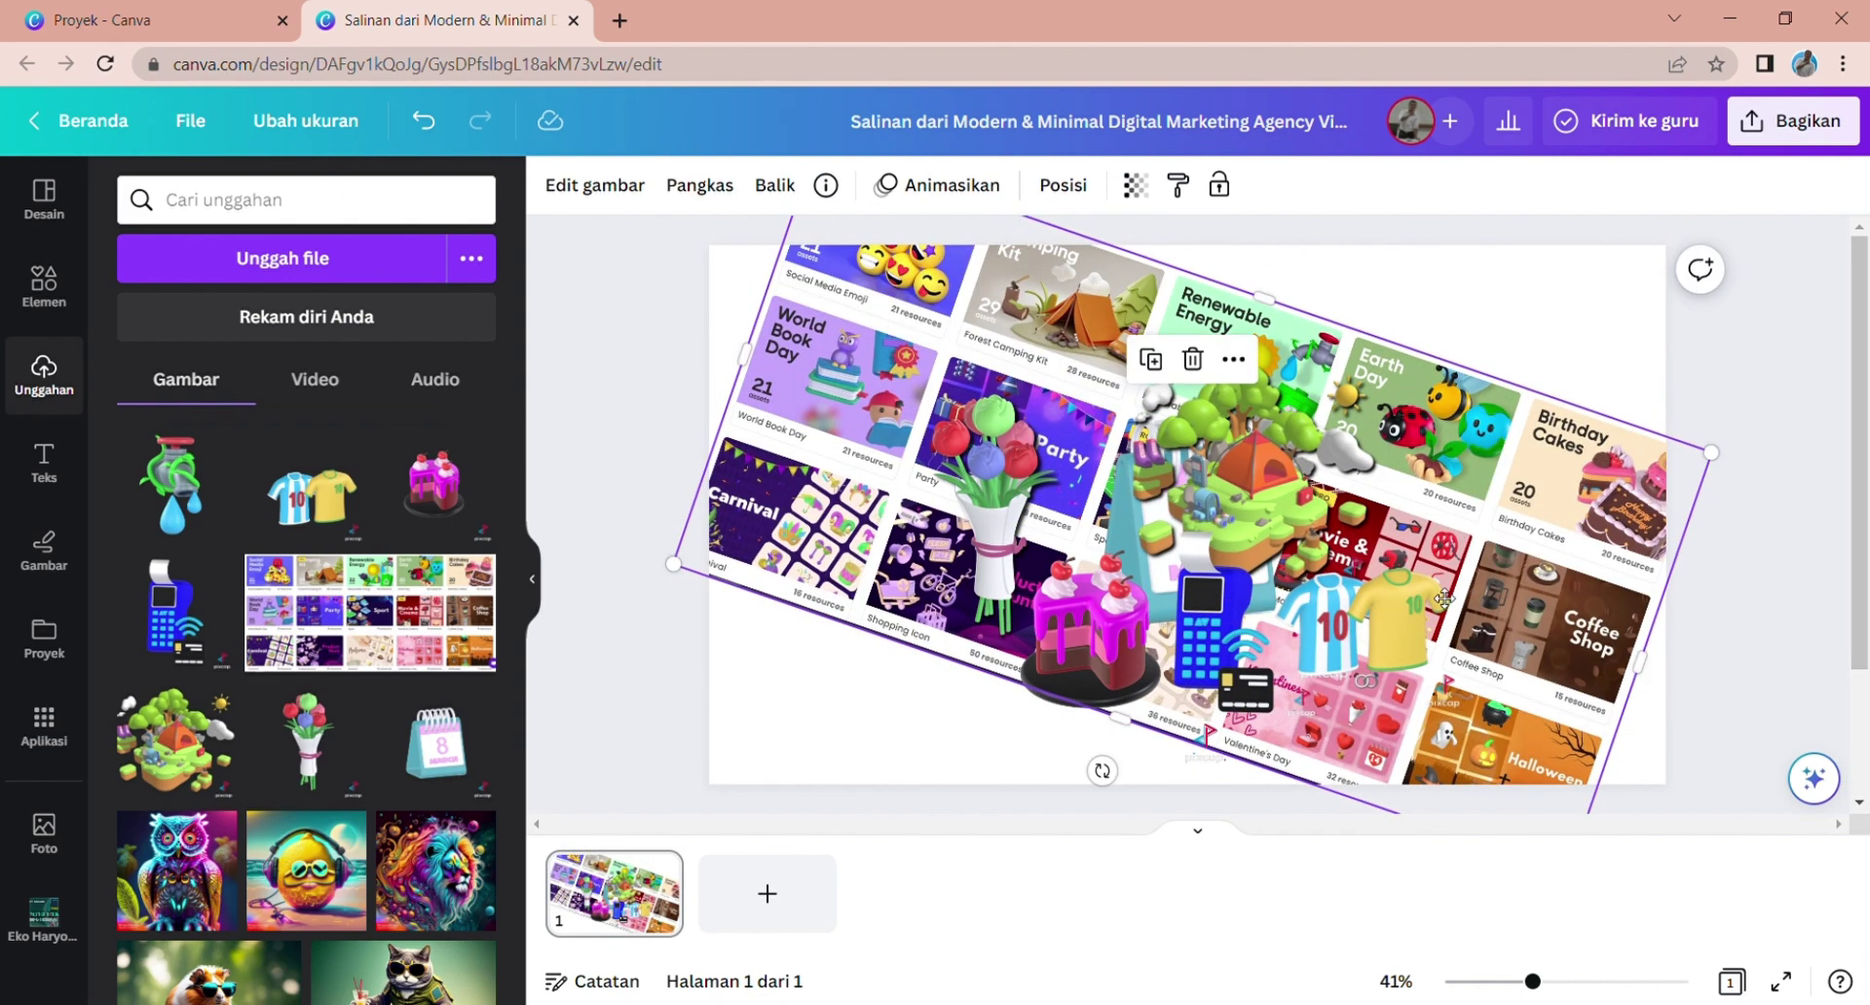
{"action": "left_click_drag", "start_coordinate": [1445, 599], "coordinate": [1398, 714]}
{"action": "left_click_drag", "start_coordinate": [1266, 477], "coordinate": [1551, 358]}
{"action": "left_click_drag", "start_coordinate": [1098, 628], "coordinate": [1357, 292]}
{"action": "left_click_drag", "start_coordinate": [1208, 526], "coordinate": [1283, 318]}
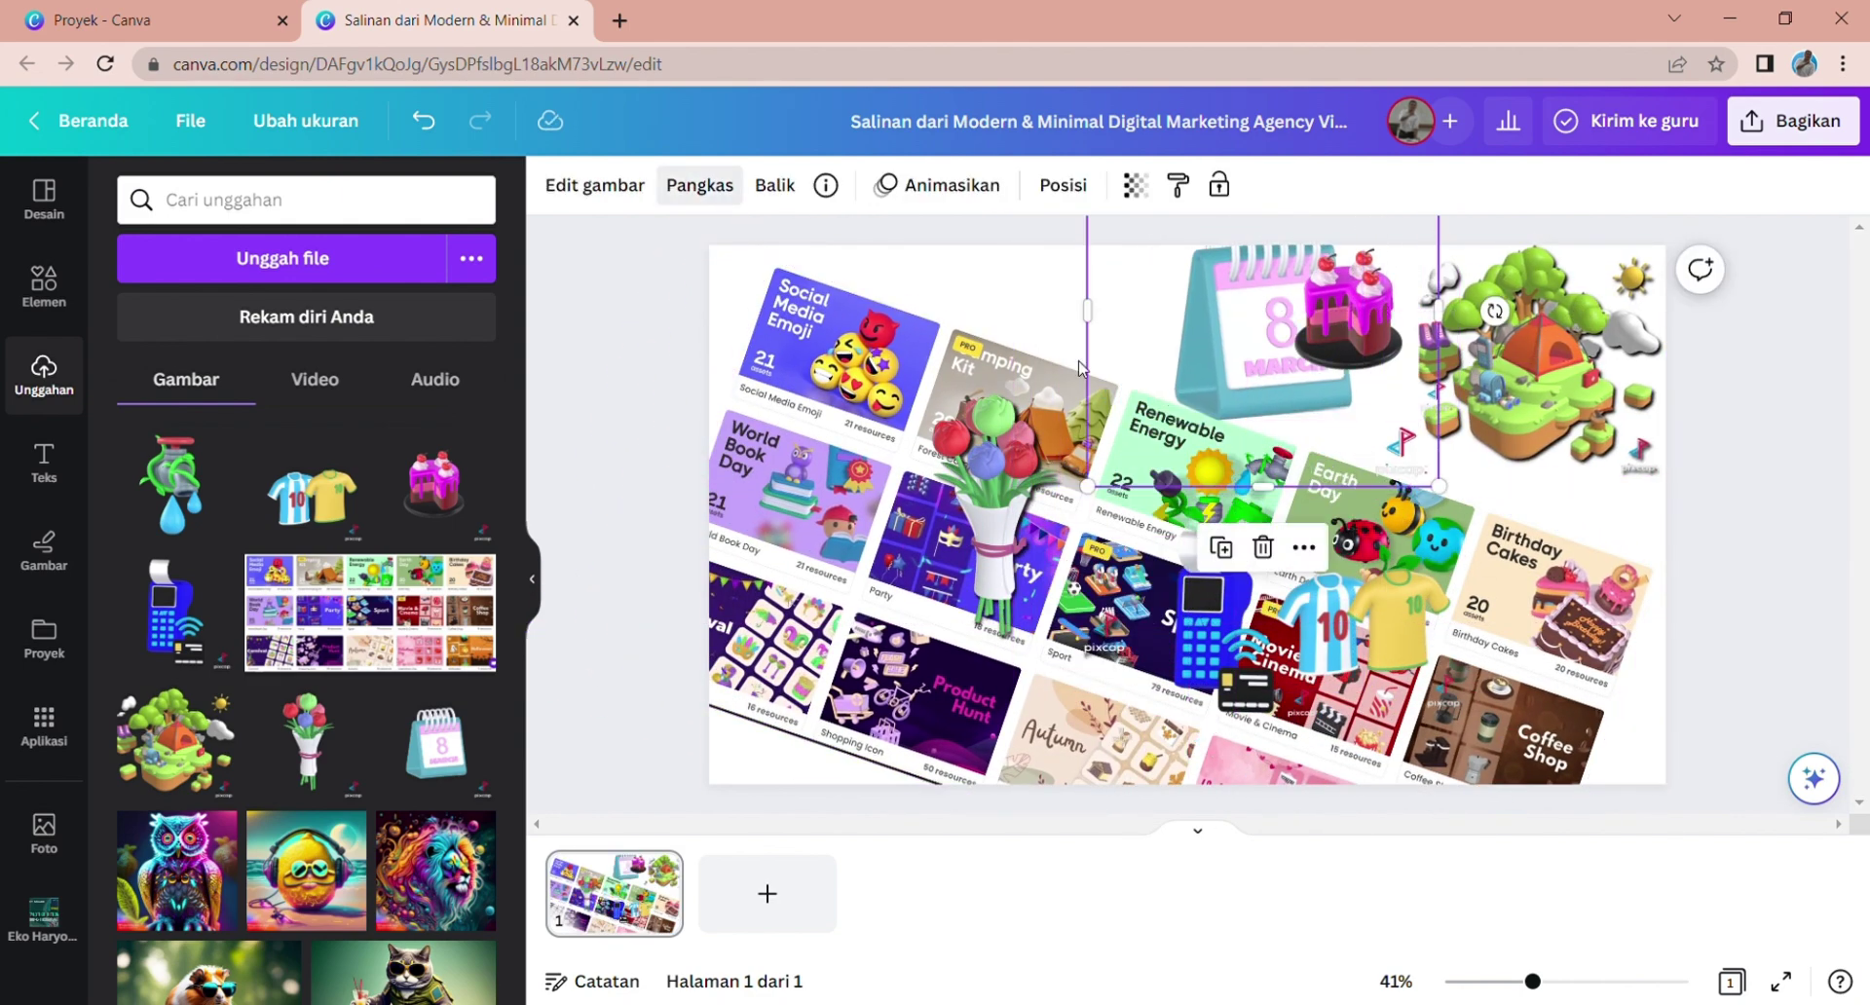
- Crop the calendar image to a 1:1 frame closer around the calendar
{"action": "left_click", "coordinate": [700, 185]}
{"action": "left_click", "coordinate": [312, 394]}
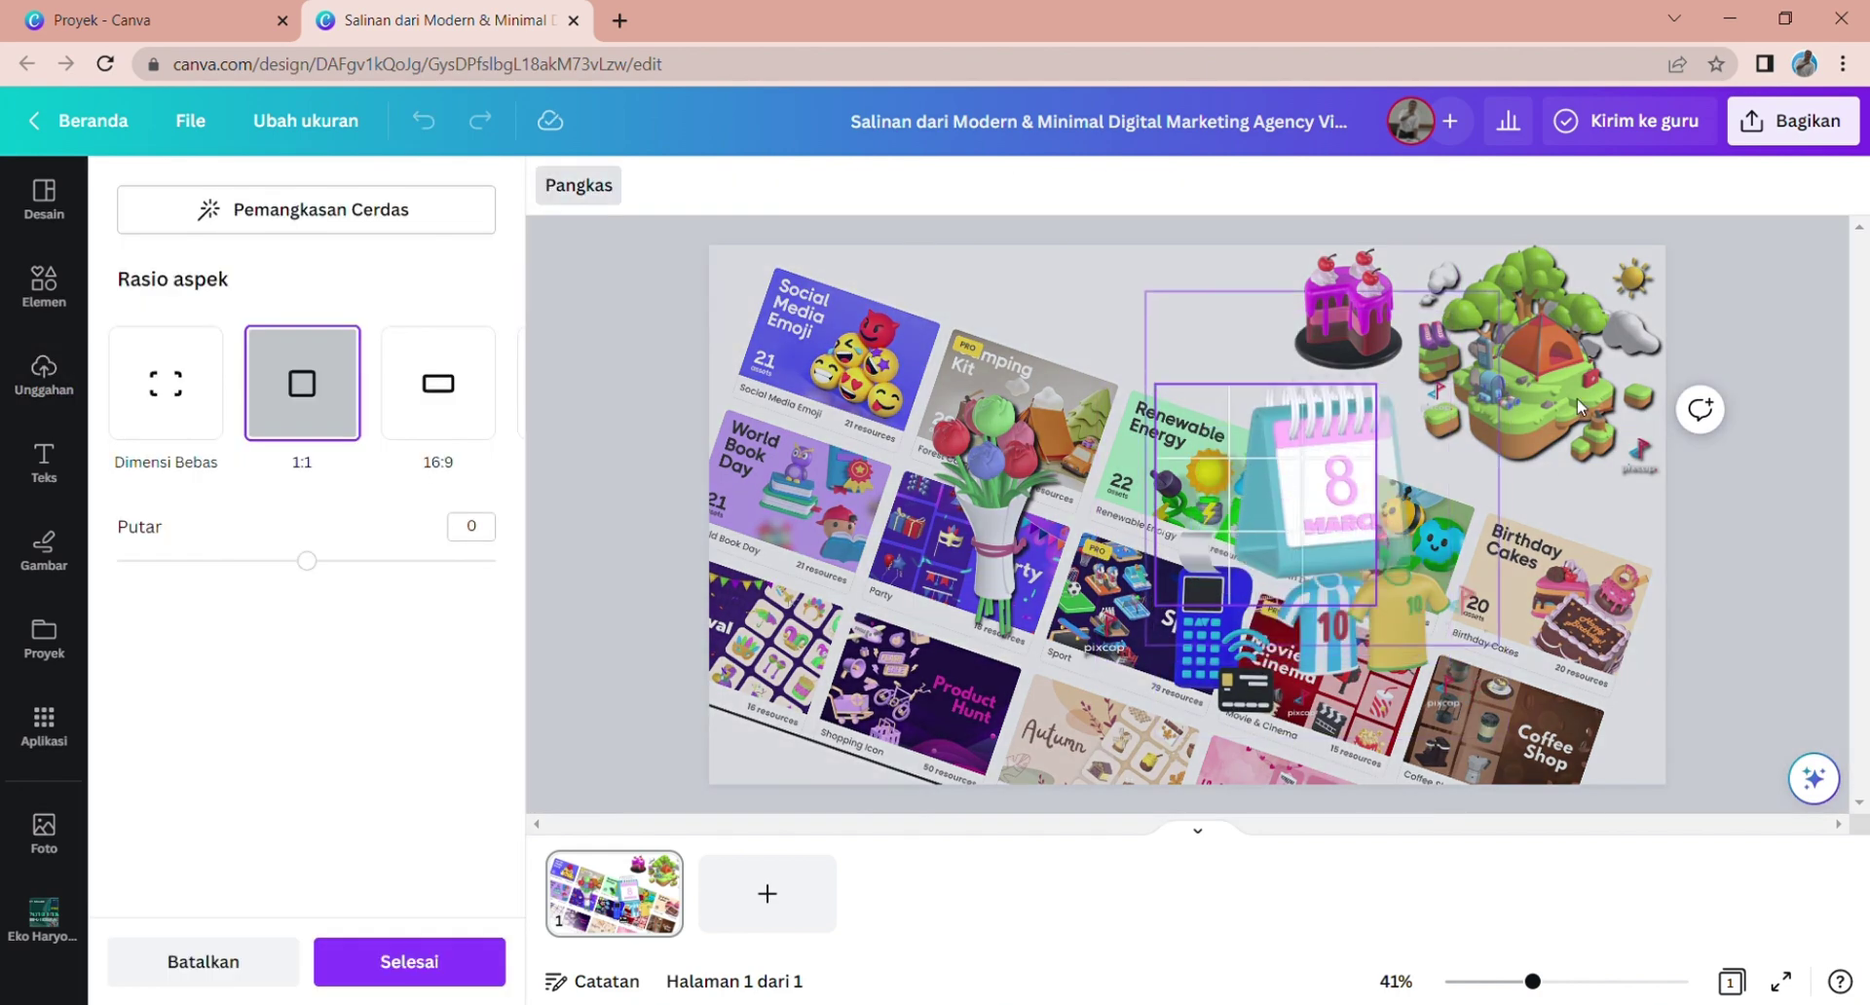
{"action": "left_click_drag", "start_coordinate": [1341, 482], "coordinate": [1276, 502]}
{"action": "left_click", "coordinate": [1579, 407]}
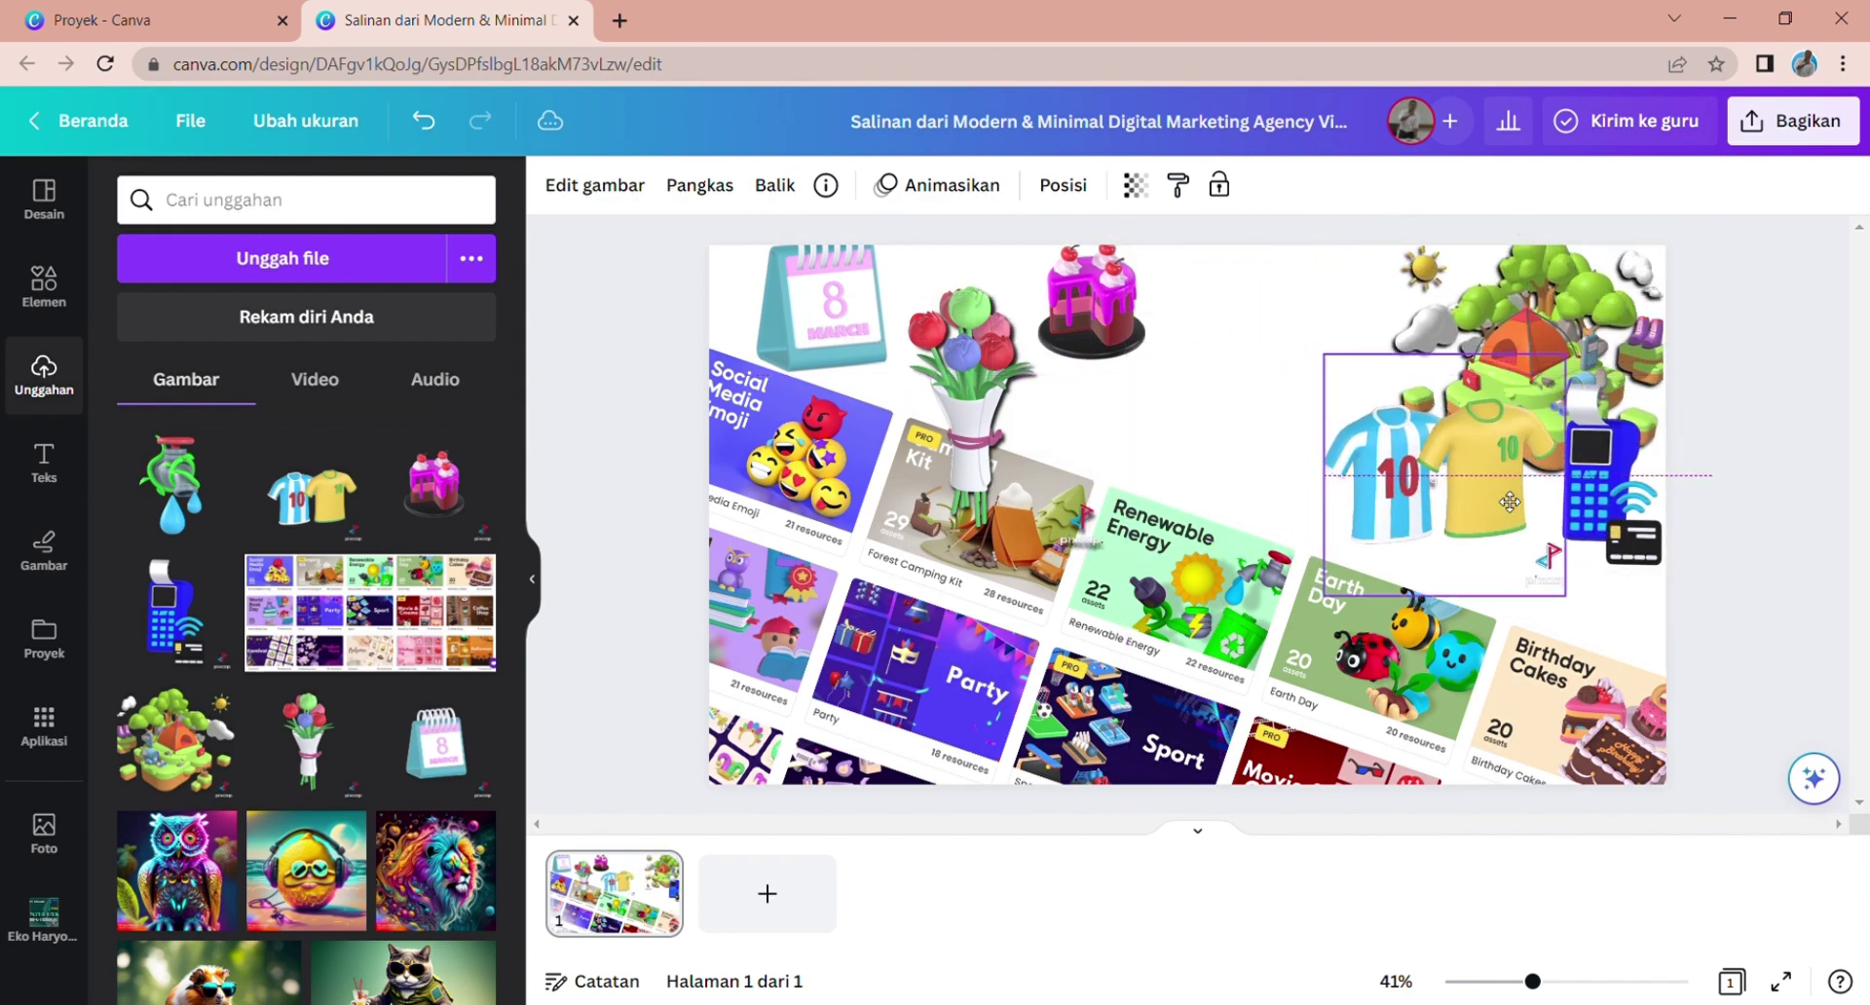
- Resize and tilt the packs overview more steeply across the page, and bring it to the front of all images
{"action": "left_click_drag", "start_coordinate": [962, 523], "coordinate": [979, 382]}
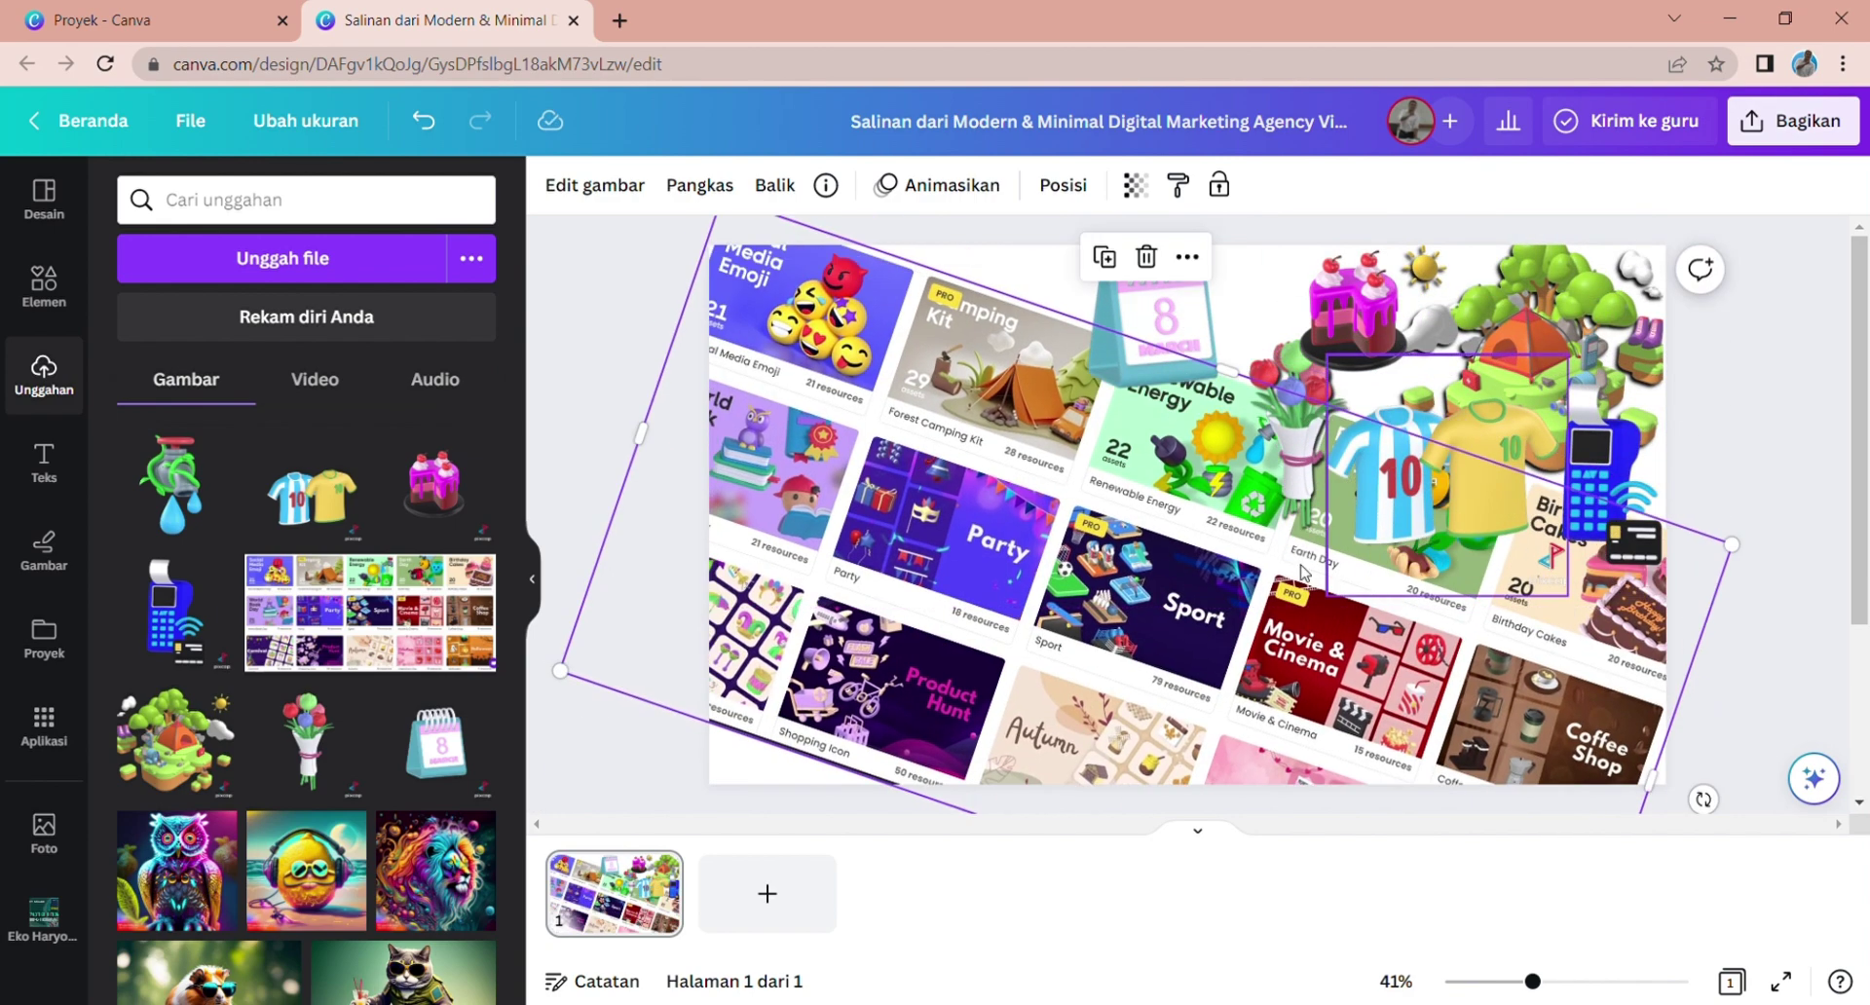
{"action": "left_click_drag", "start_coordinate": [1719, 548], "coordinate": [1490, 575]}
{"action": "left_click_drag", "start_coordinate": [1461, 780], "coordinate": [1421, 862]}
{"action": "left_click_drag", "start_coordinate": [1501, 682], "coordinate": [1666, 692]}
{"action": "left_click_drag", "start_coordinate": [1170, 540], "coordinate": [1186, 567]}
{"action": "right_click", "coordinate": [1186, 566]}
{"action": "mouse_move", "coordinate": [1257, 580]}
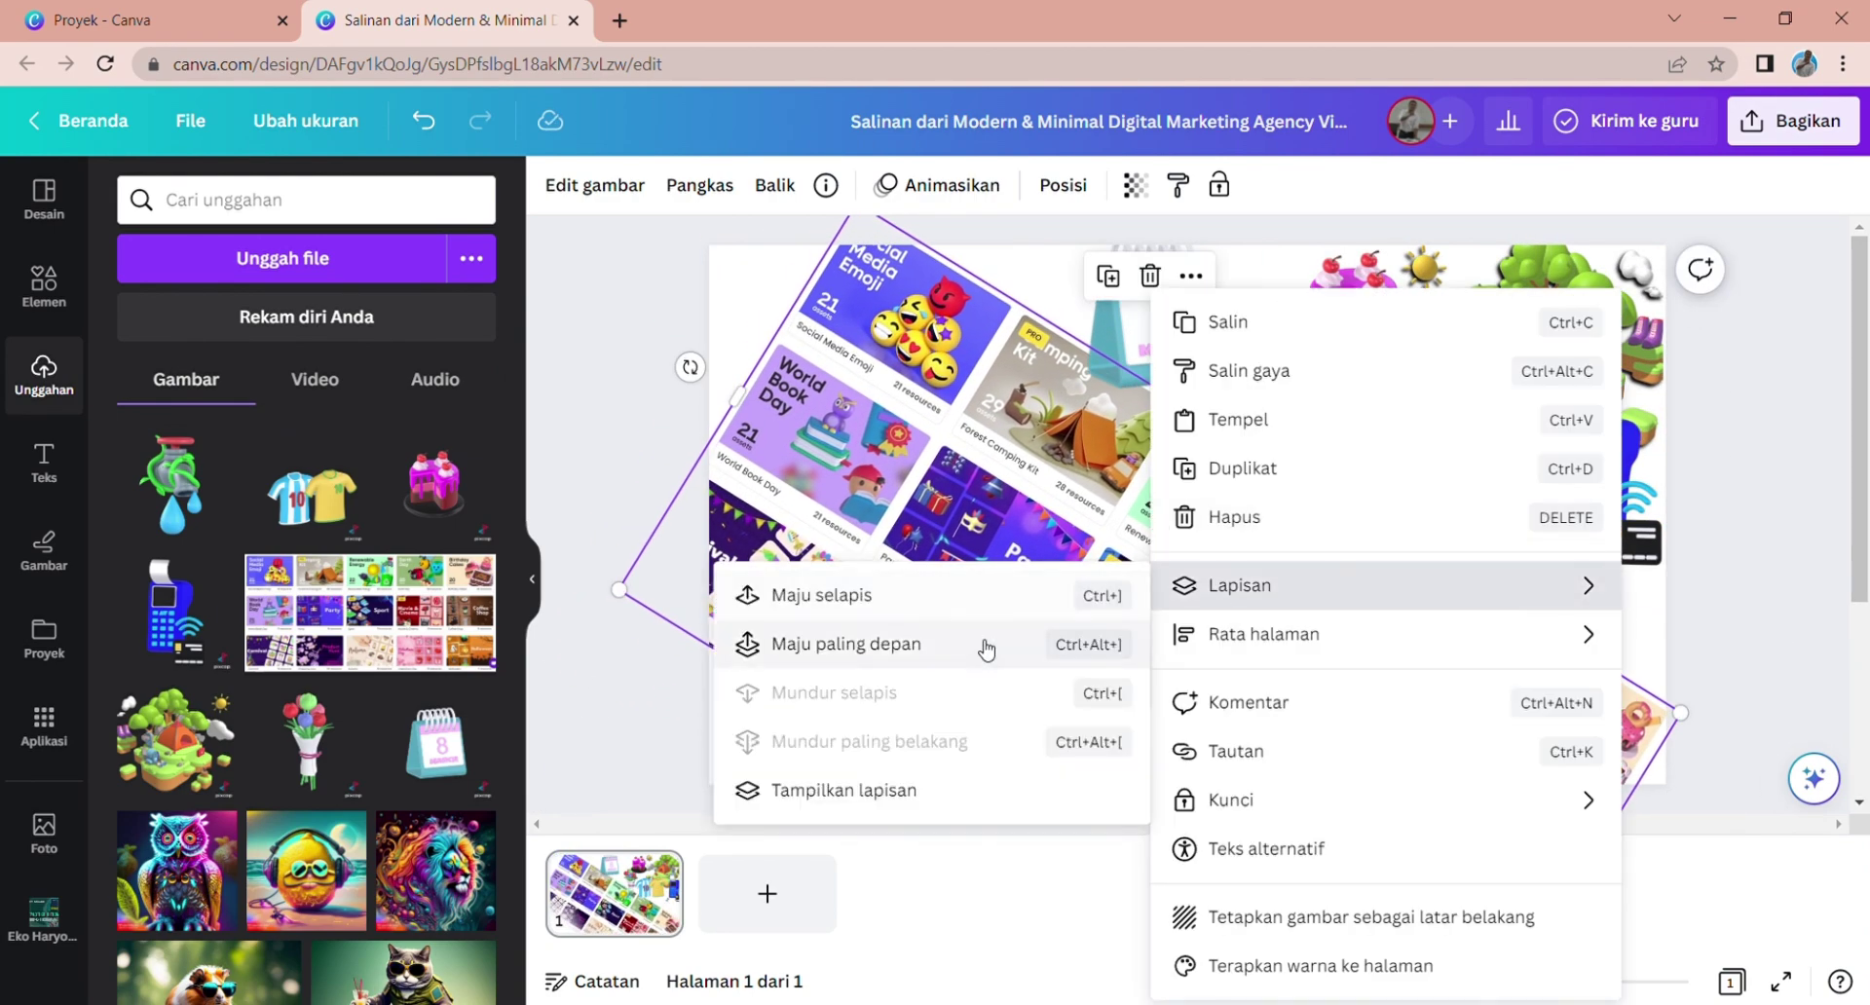
{"action": "left_click", "coordinate": [809, 646]}
- Crop the card terminal image more tightly around the terminal
{"action": "left_click", "coordinate": [1756, 545]}
{"action": "left_click", "coordinate": [699, 185]}
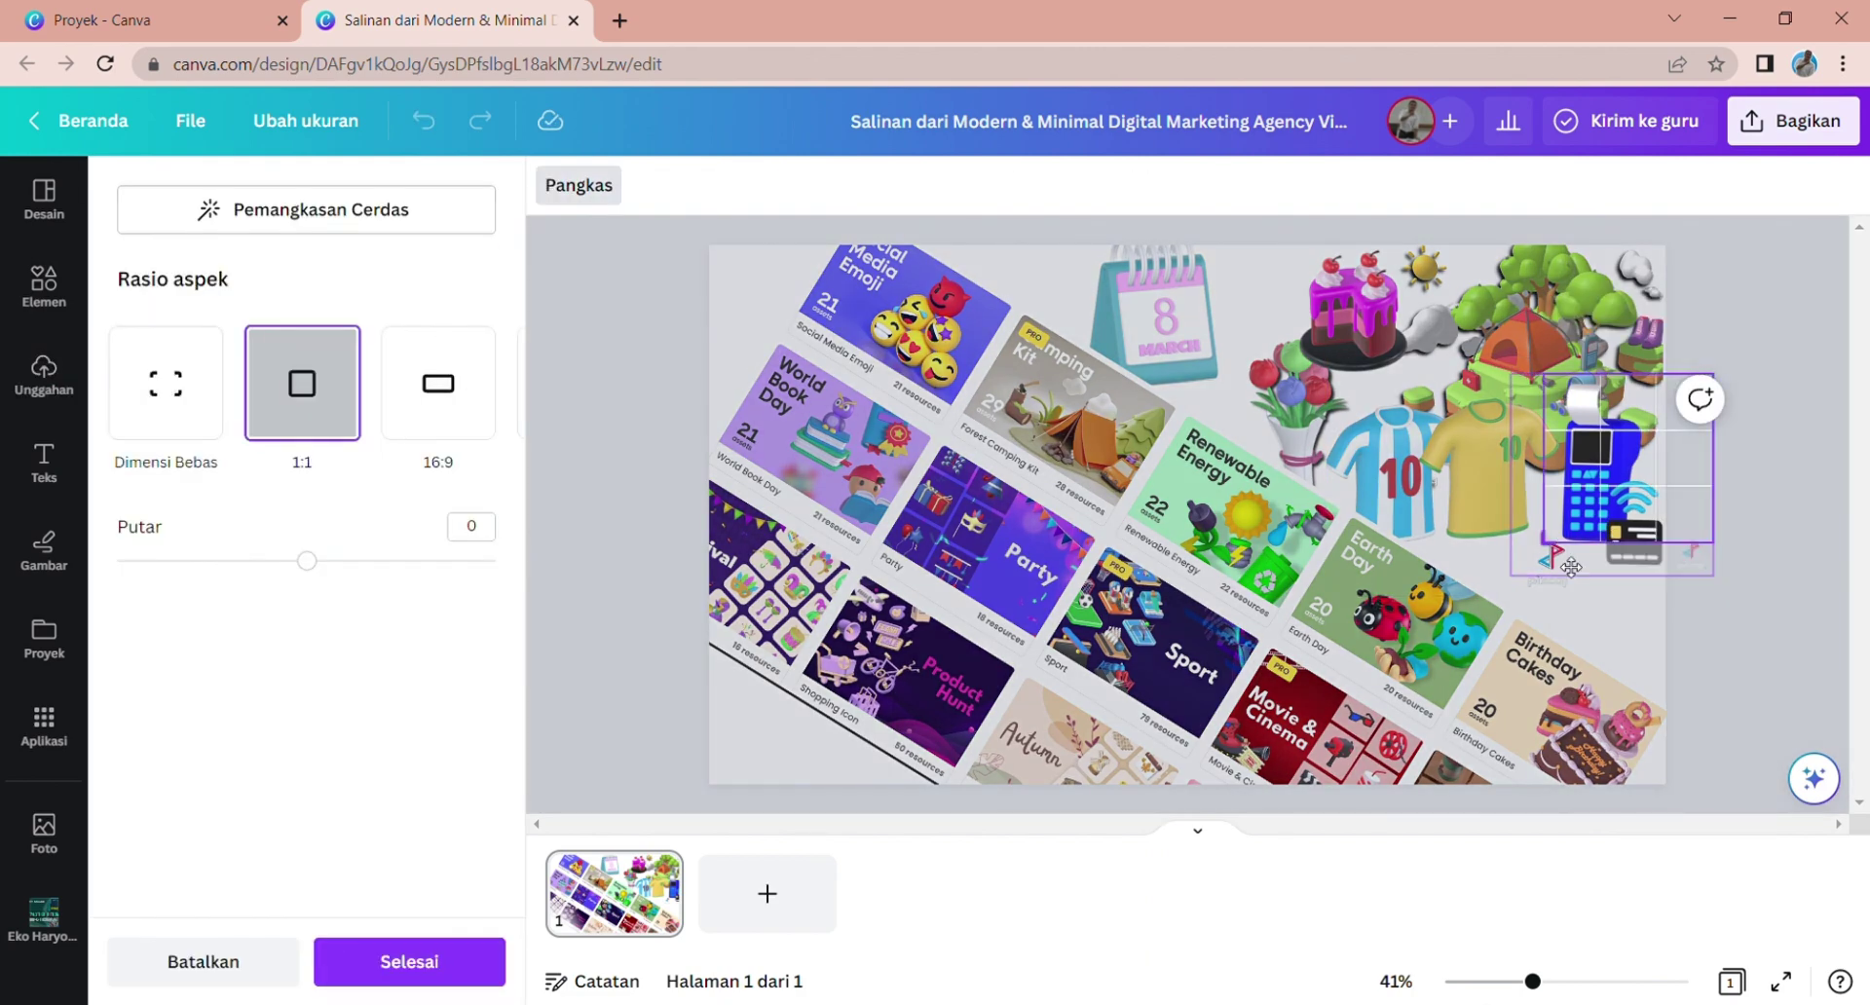
{"action": "left_click_drag", "start_coordinate": [1680, 371], "coordinate": [1661, 423]}
{"action": "left_click", "coordinate": [409, 962]}
- Crop the T-shirts image more tightly around the two shirts
{"action": "left_click", "coordinate": [1403, 487]}
{"action": "left_click", "coordinate": [696, 185]}
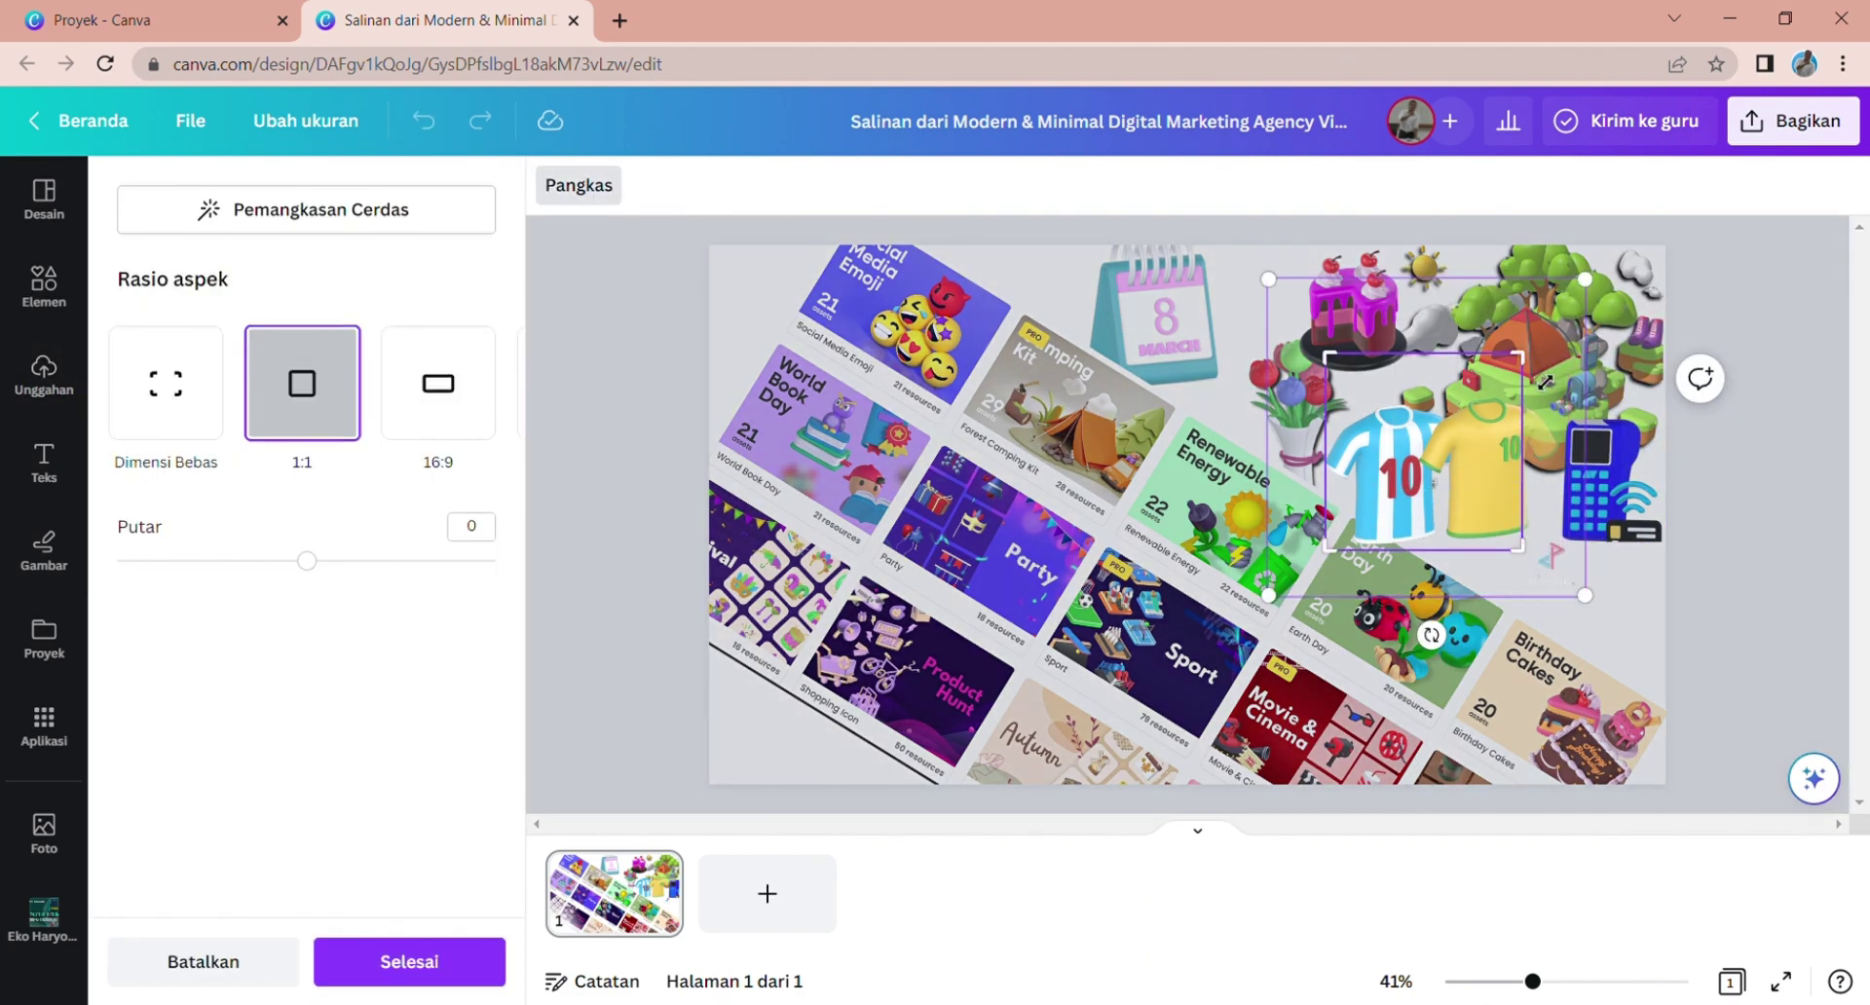
{"action": "left_click_drag", "start_coordinate": [1545, 382], "coordinate": [1566, 325]}
{"action": "left_click", "coordinate": [1749, 564]}
- Move the calendar slightly up and to the left, and apply a Timbul shadow to it
{"action": "left_click_drag", "start_coordinate": [1159, 320], "coordinate": [1120, 307]}
{"action": "left_click", "coordinate": [595, 185]}
{"action": "left_click", "coordinate": [313, 718]}
{"action": "left_click", "coordinate": [114, 185]}
{"action": "left_click", "coordinate": [175, 717]}
{"action": "left_click", "coordinate": [429, 324]}
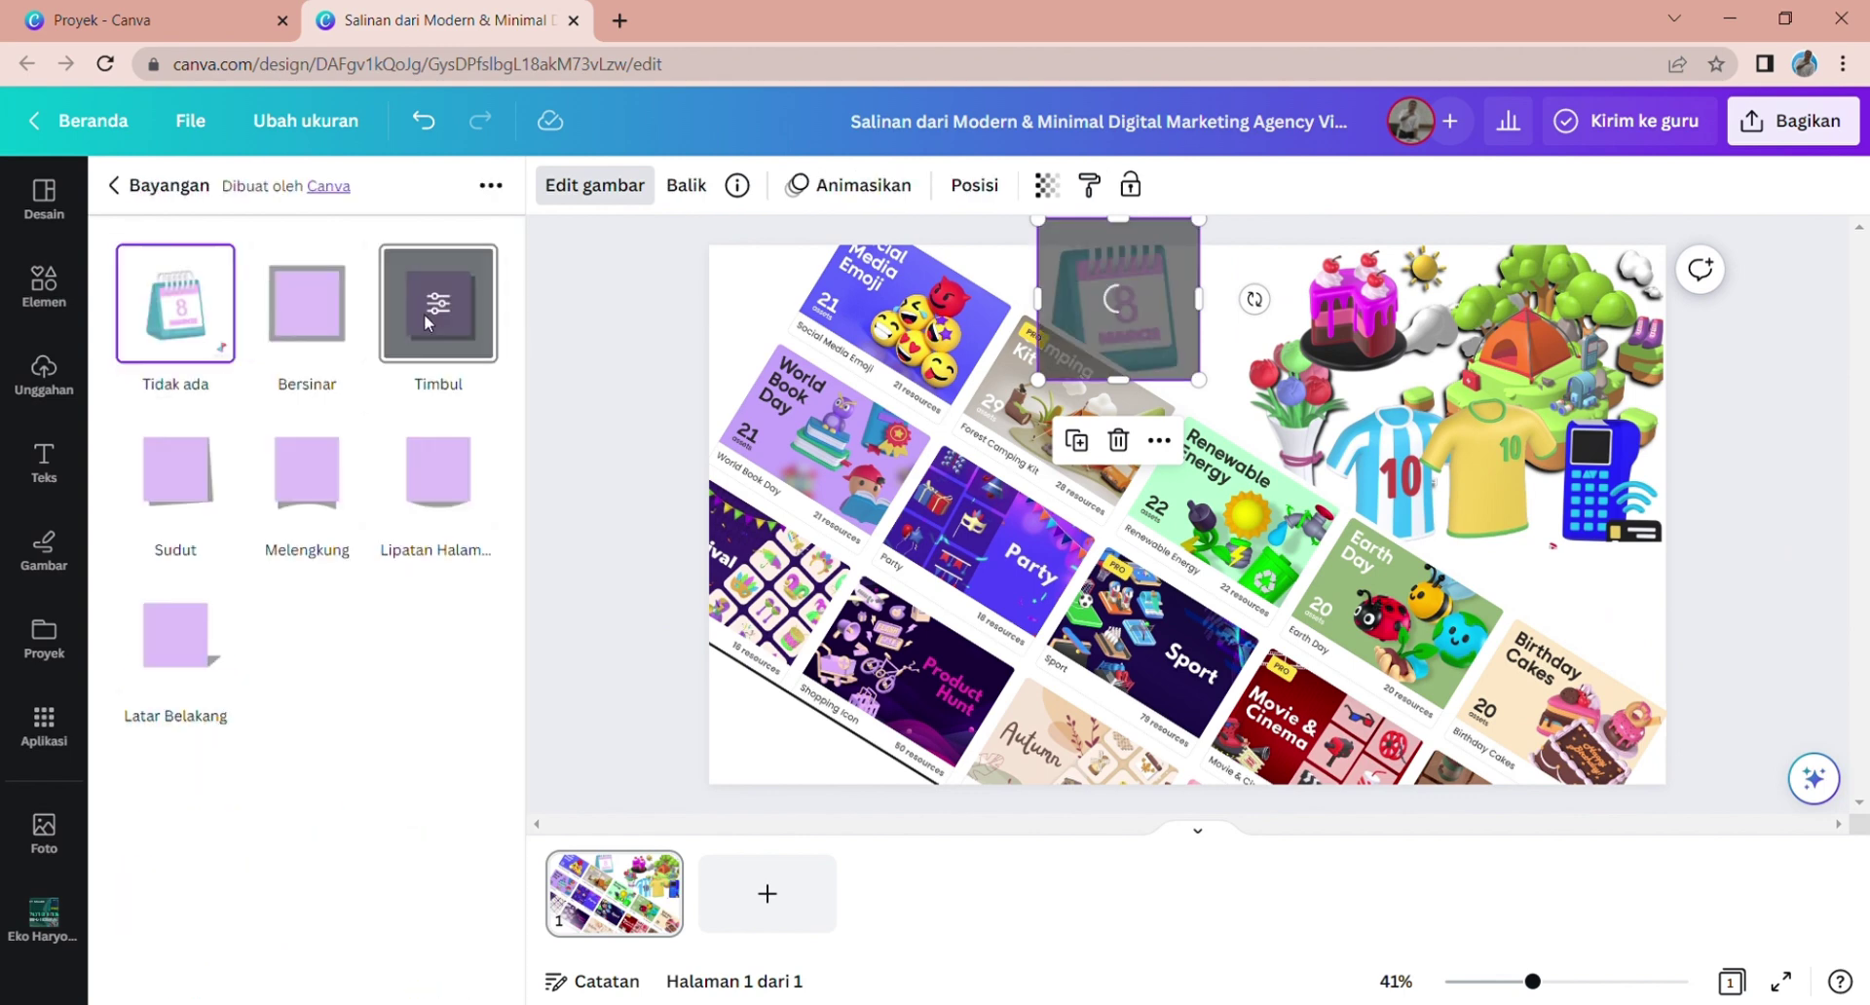
- Reposition the bouquet, move the cake below the card terminal, and enlarge the T-shirts and the camping scene
{"action": "left_click_drag", "start_coordinate": [1307, 425], "coordinate": [1253, 391]}
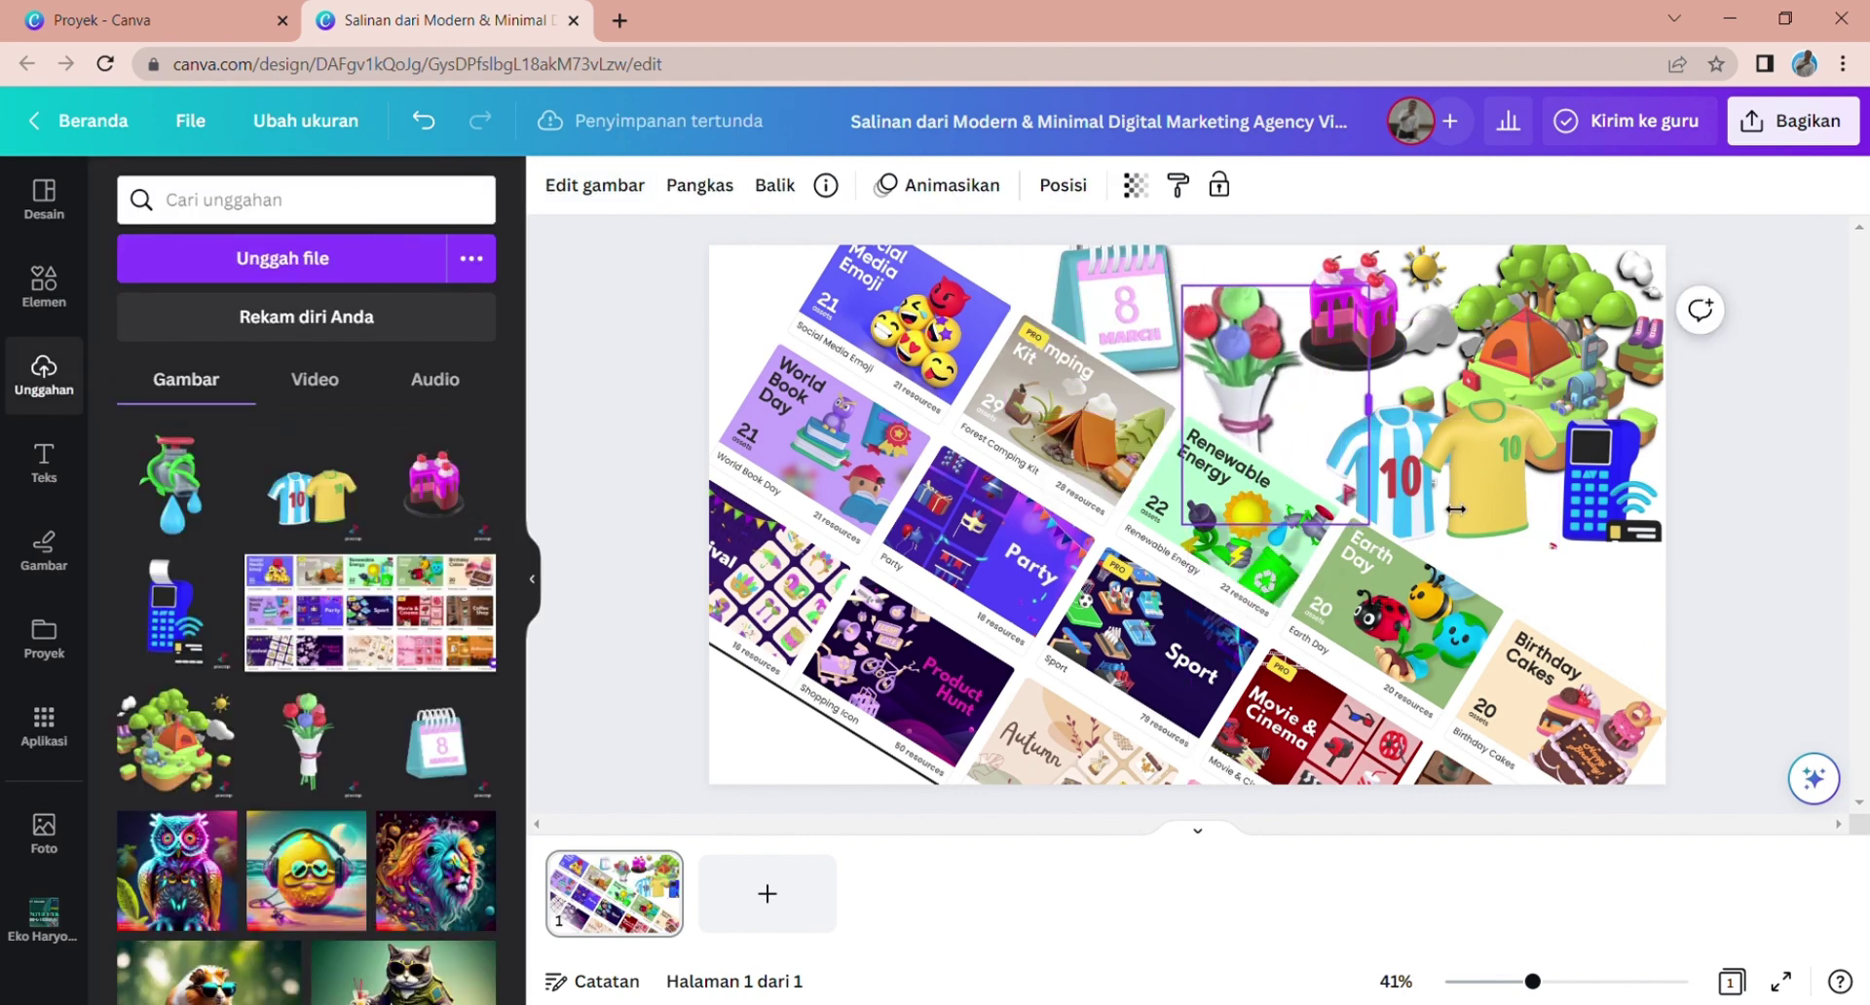
{"action": "left_click_drag", "start_coordinate": [1354, 317], "coordinate": [1604, 627]}
{"action": "left_click", "coordinate": [1461, 473]}
{"action": "left_click_drag", "start_coordinate": [1327, 574], "coordinate": [1269, 625]}
{"action": "left_click", "coordinate": [1524, 336]}
{"action": "left_click_drag", "start_coordinate": [1387, 230], "coordinate": [1247, 129]}
{"action": "left_click", "coordinate": [1633, 472]}
- Enlarge the tilted packs overview and shift it toward the page's left edge
{"action": "left_click_drag", "start_coordinate": [1150, 623], "coordinate": [1141, 640]}
{"action": "left_click_drag", "start_coordinate": [848, 220], "coordinate": [820, 176]}
{"action": "left_click_drag", "start_coordinate": [935, 389], "coordinate": [915, 428]}
{"action": "left_click_drag", "start_coordinate": [551, 621], "coordinate": [526, 557]}
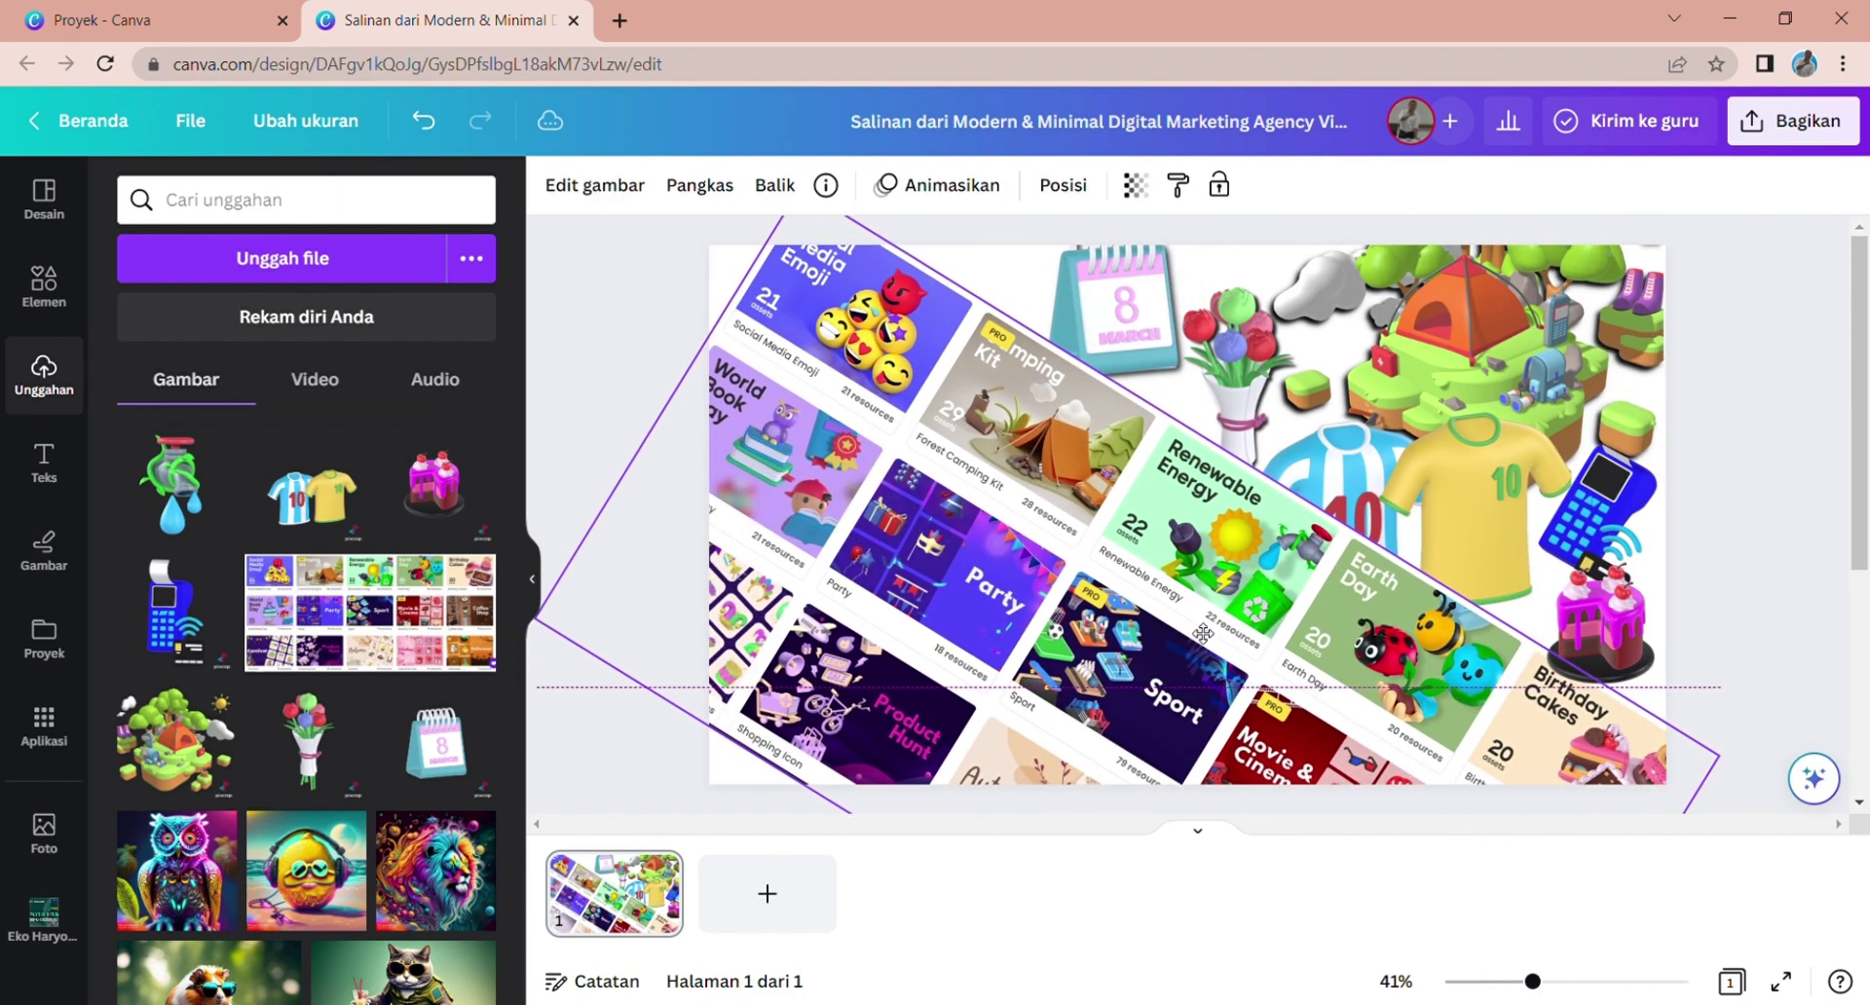
- Flip the T-shirts horizontally and give them a Timbul shadow with offset 2, angle 0, transparency 50 and blur 5
{"action": "left_click", "coordinate": [1412, 467]}
{"action": "left_click", "coordinate": [775, 185]}
{"action": "left_click", "coordinate": [814, 253]}
{"action": "left_click", "coordinate": [600, 193]}
{"action": "left_click", "coordinate": [451, 316]}
{"action": "left_click", "coordinate": [450, 315]}
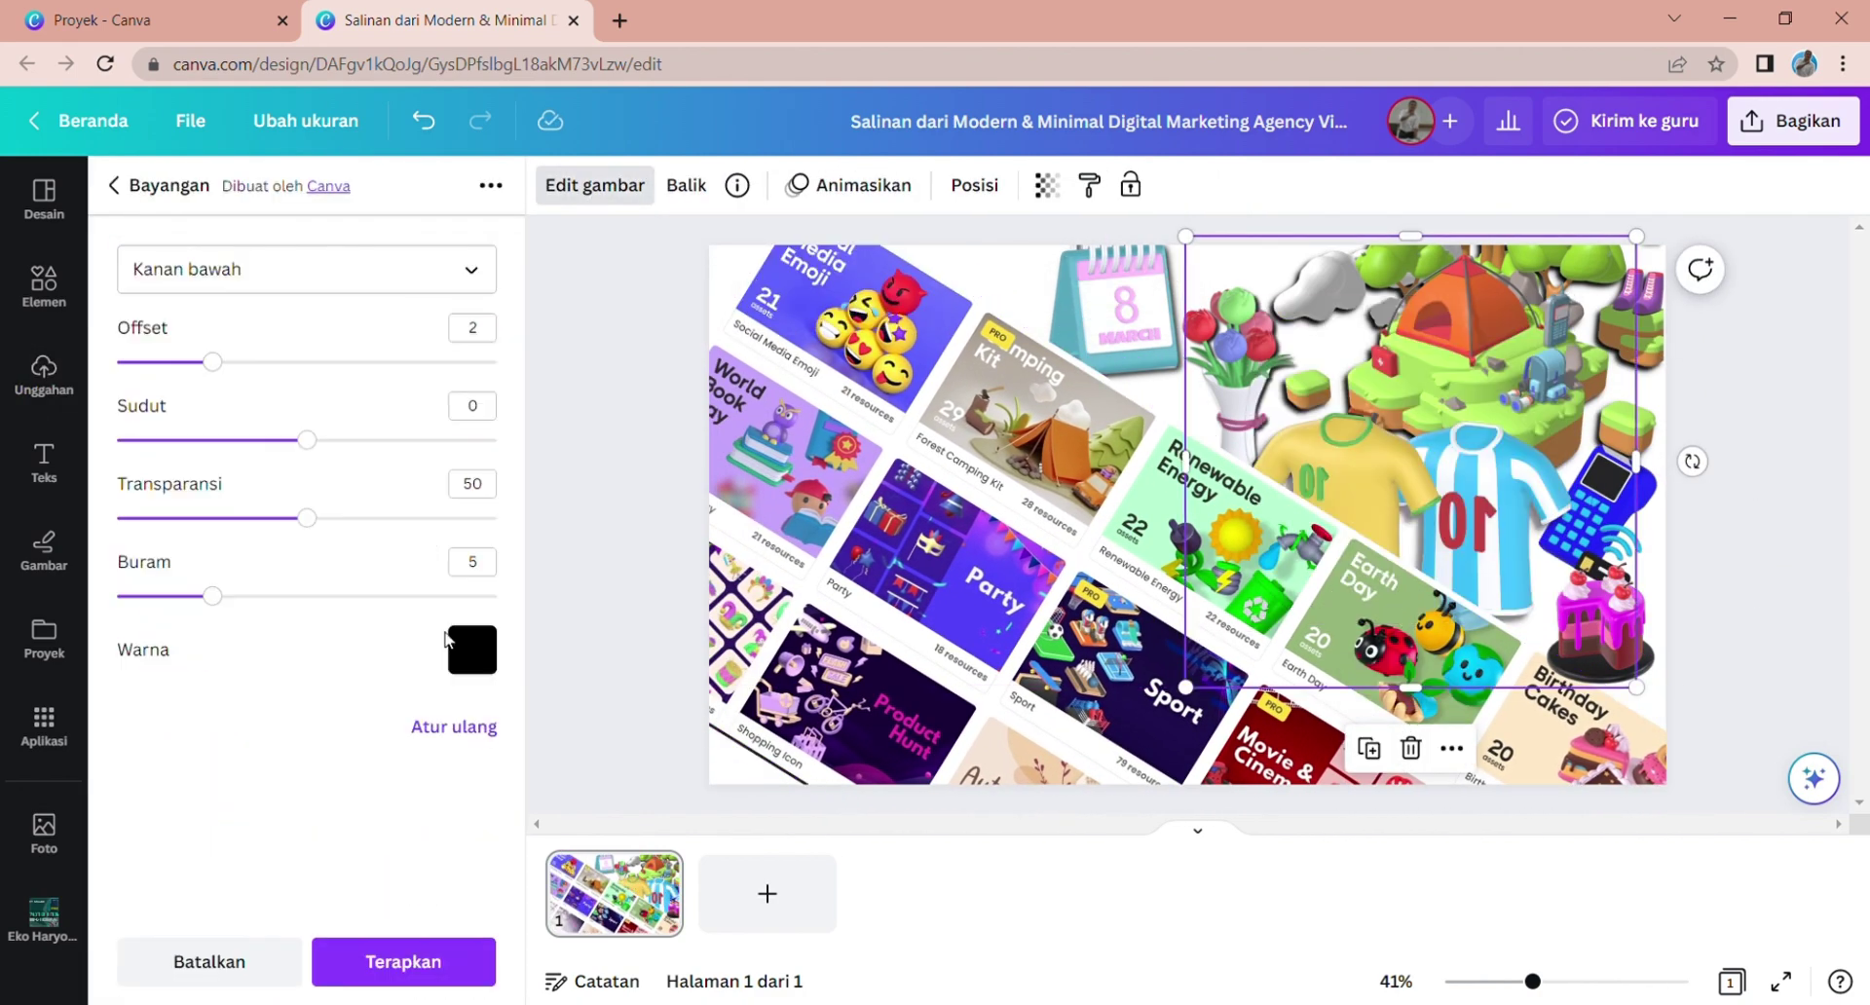
{"action": "left_click", "coordinate": [1728, 516]}
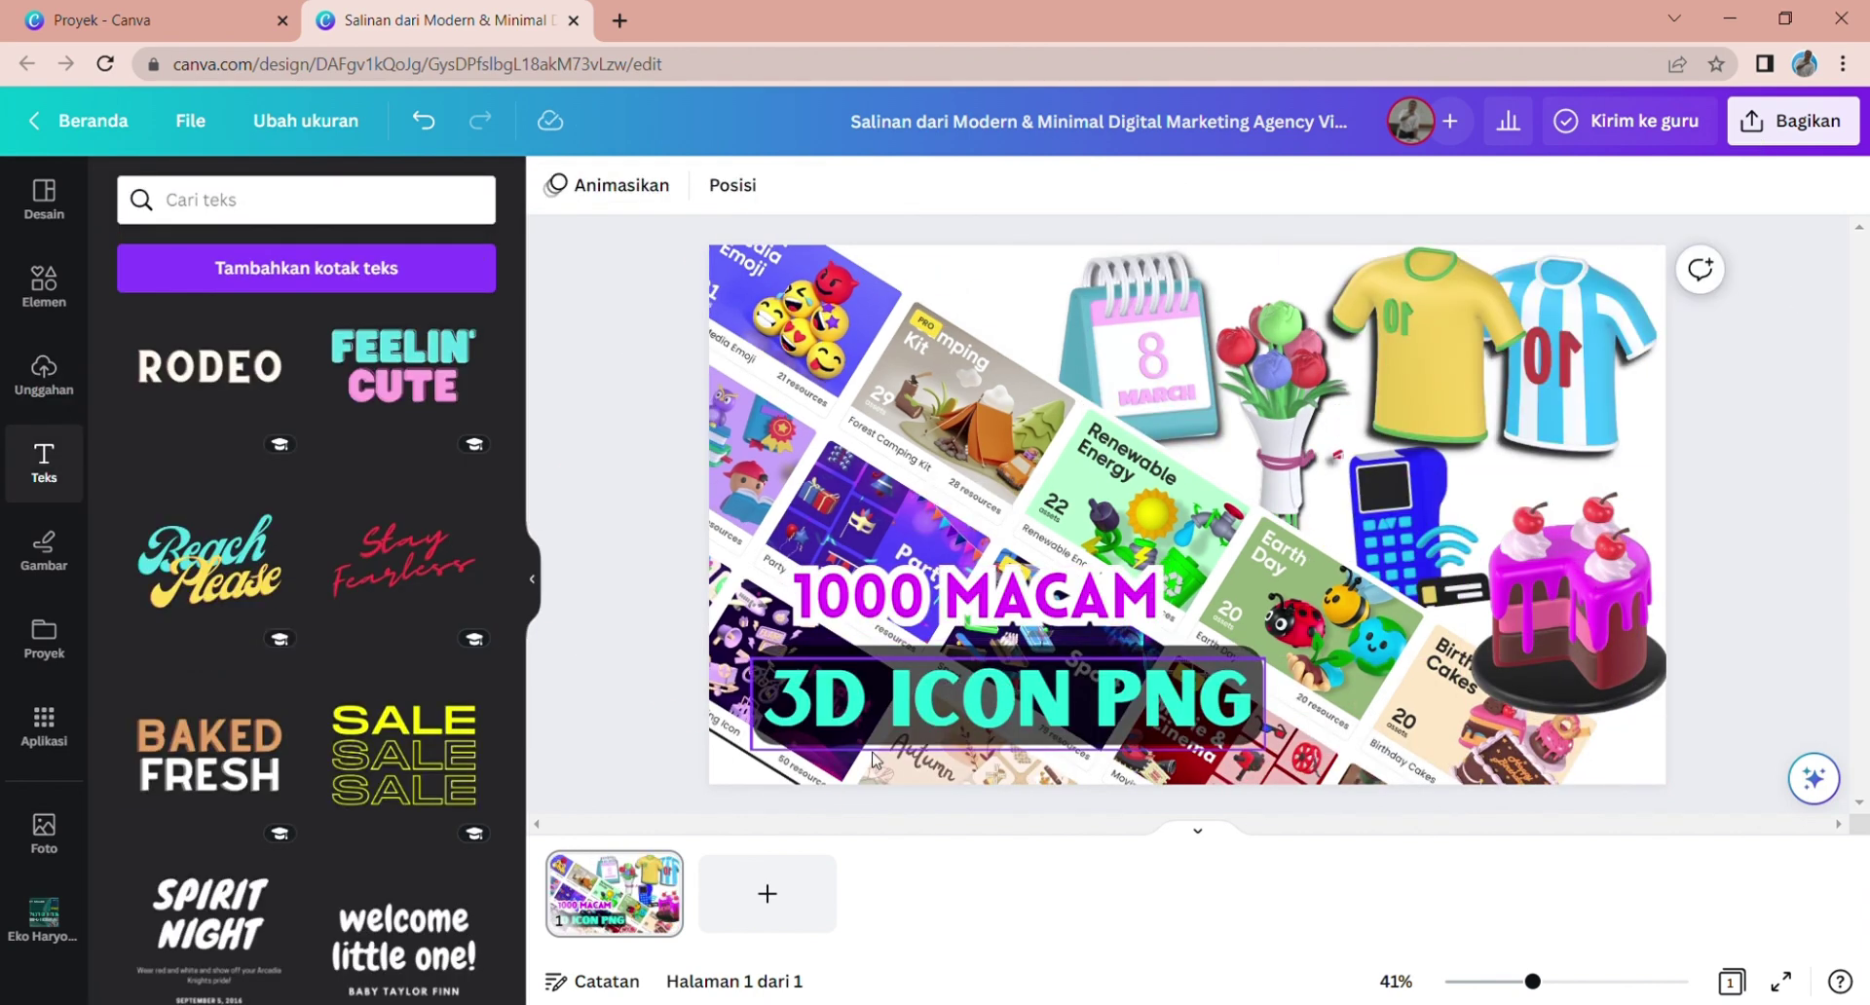
- Try several fonts on the "3D ICON PNG" title and set it to Amazing Grotesk Ultra
{"action": "left_click", "coordinate": [1008, 696]}
{"action": "left_click", "coordinate": [635, 185]}
{"action": "scroll", "coordinate": [230, 718], "scroll_direction": "down", "scroll_amount": 5}
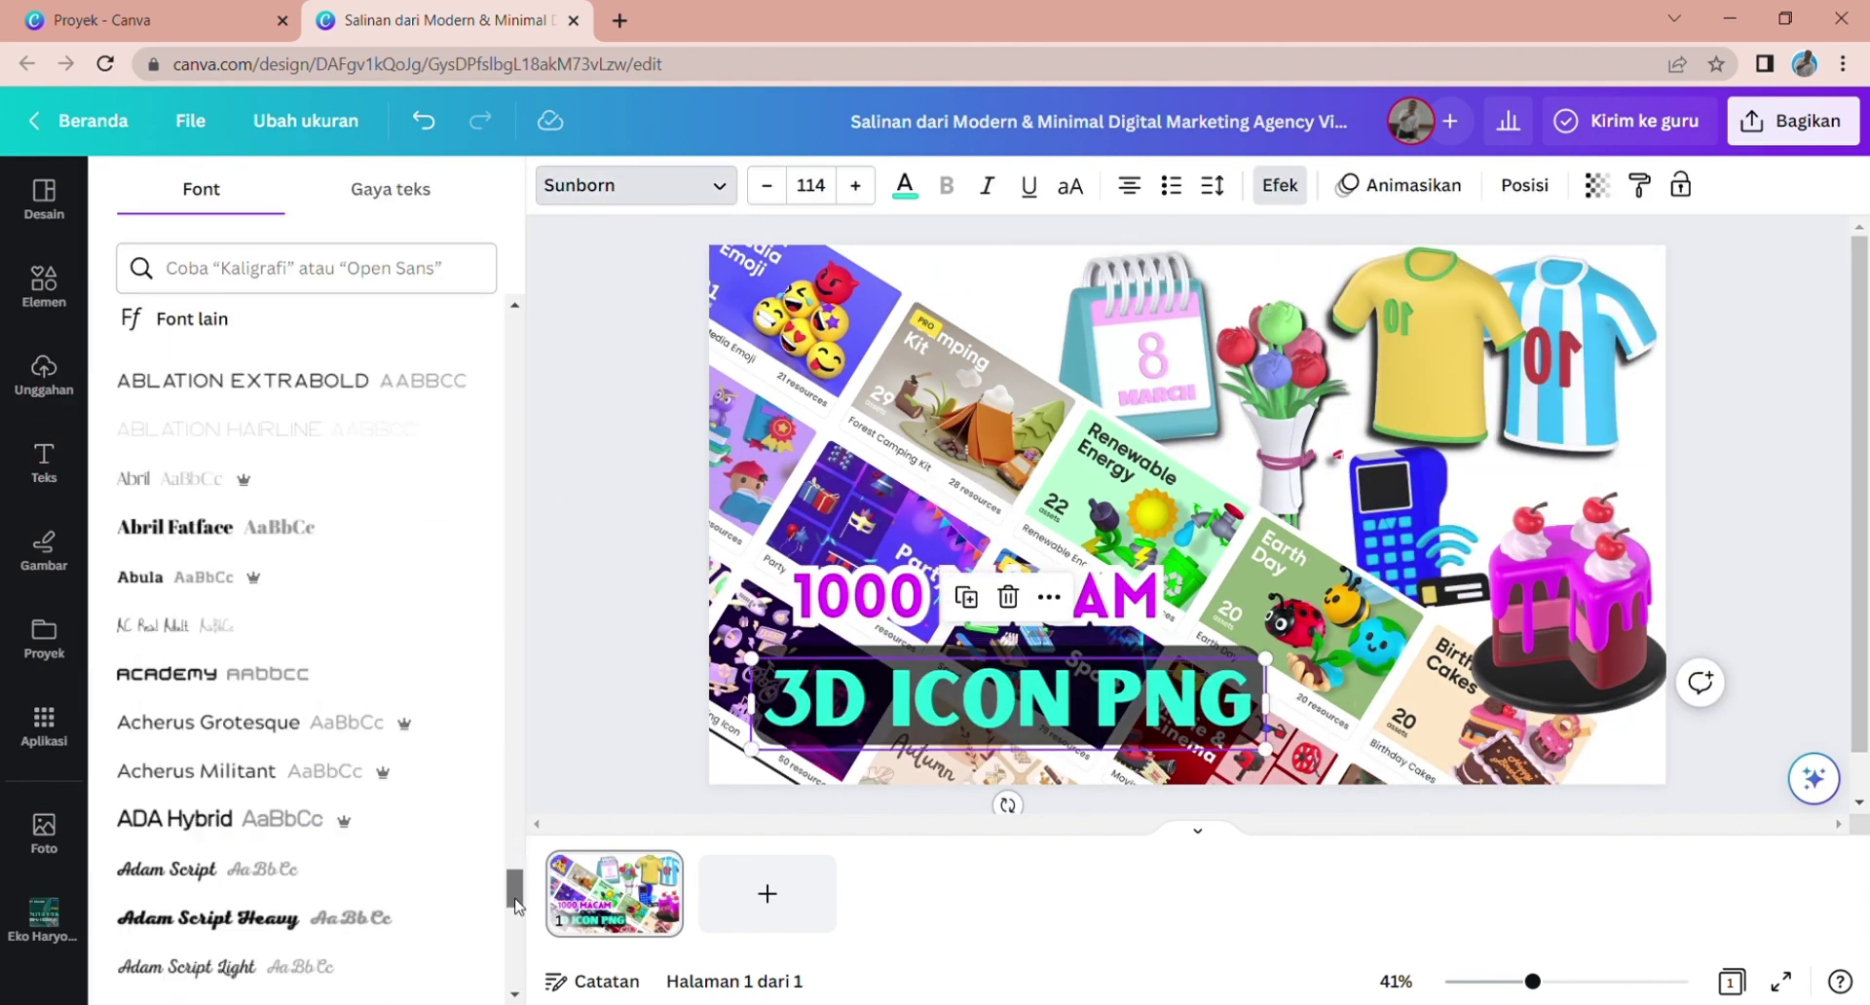
{"action": "left_click_drag", "start_coordinate": [516, 904], "coordinate": [516, 950]}
{"action": "left_click", "coordinate": [196, 652]}
{"action": "scroll", "coordinate": [206, 691], "scroll_direction": "down", "scroll_amount": 11}
{"action": "left_click", "coordinate": [183, 531]}
{"action": "left_click", "coordinate": [178, 578]}
{"action": "scroll", "coordinate": [224, 409], "scroll_direction": "down", "scroll_amount": 13}
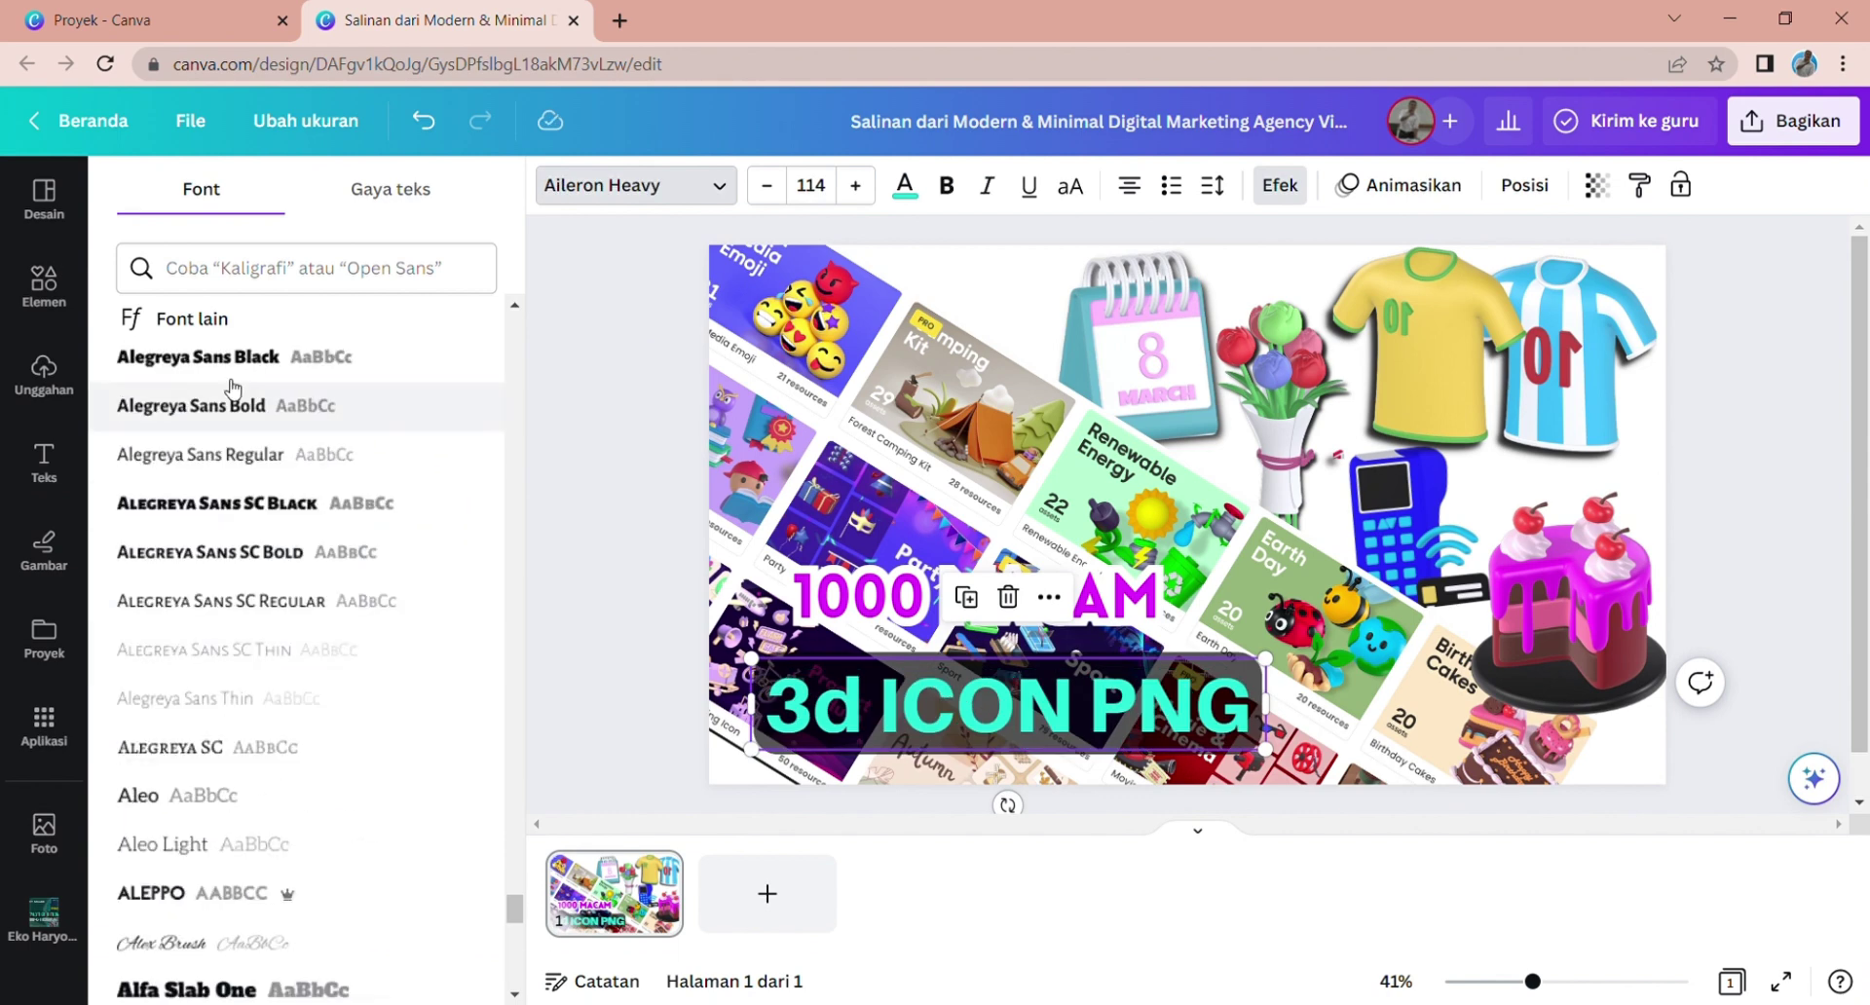
{"action": "left_click", "coordinate": [232, 388]}
{"action": "scroll", "coordinate": [230, 672], "scroll_direction": "down", "scroll_amount": 15}
{"action": "left_click", "coordinate": [226, 478]}
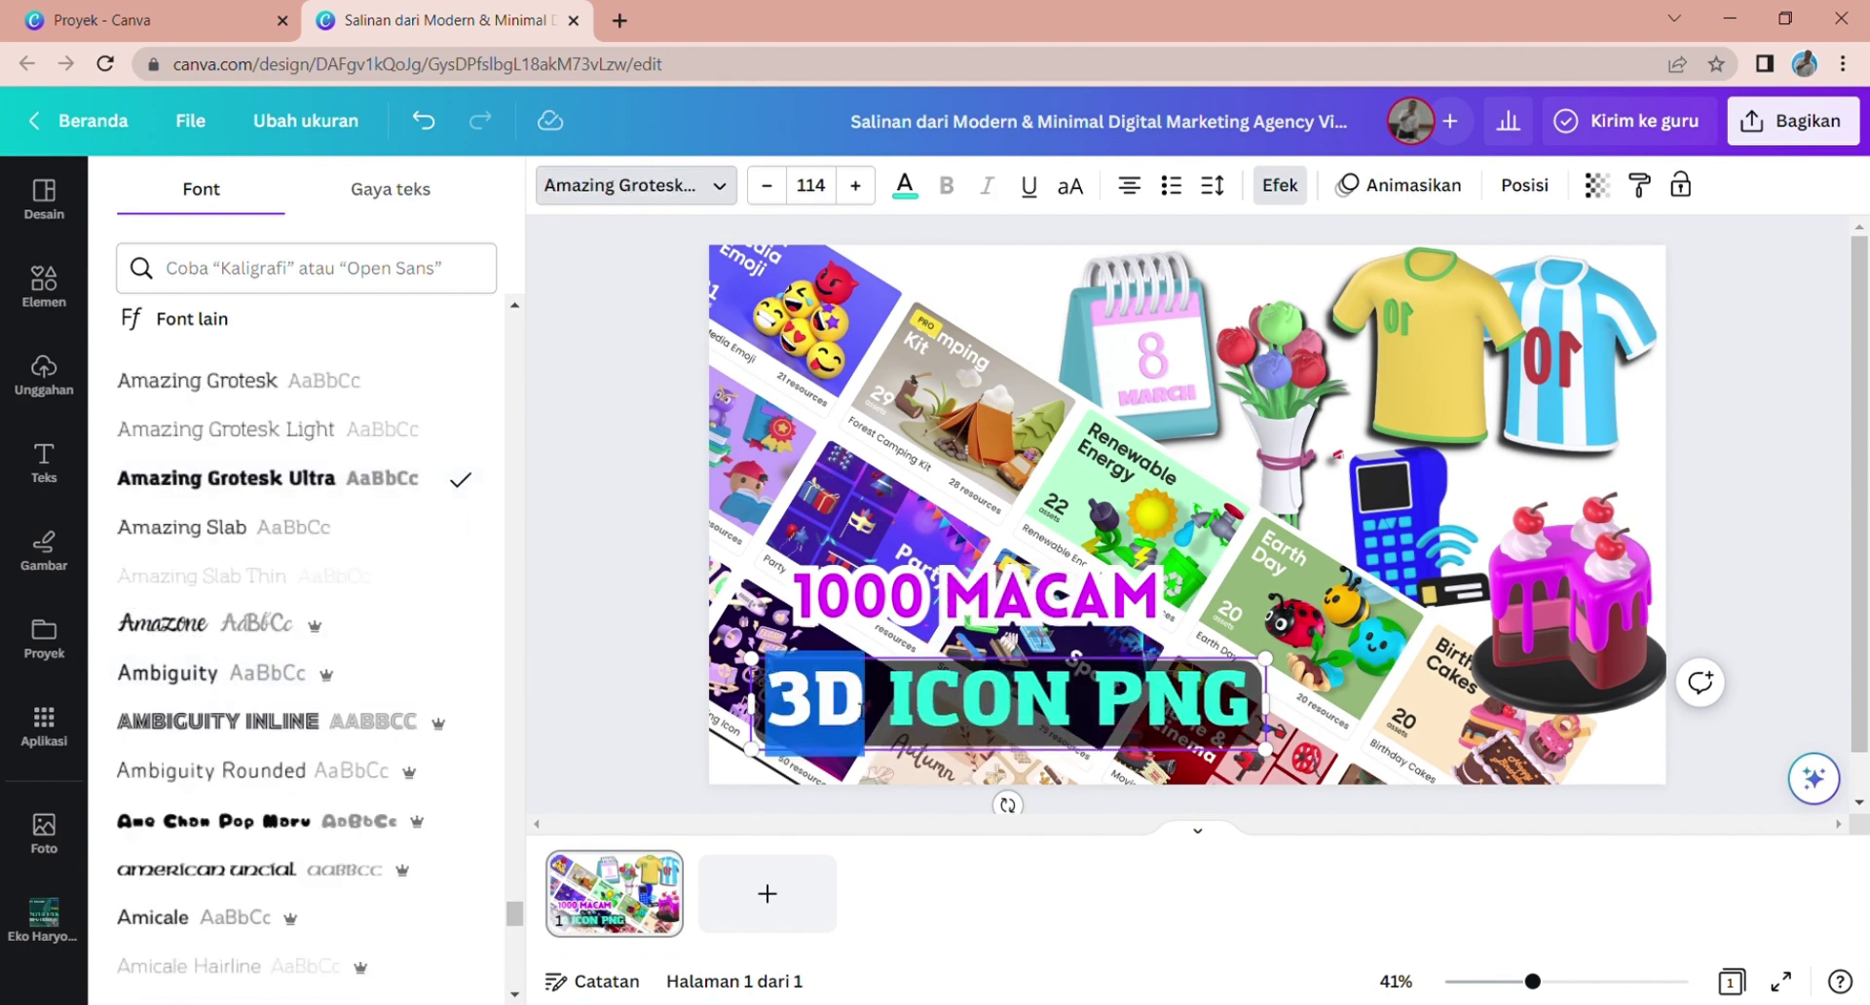
{"action": "left_click", "coordinate": [964, 804]}
- Try red on the "3D ICON PNG" title and recolor it to a bright turquoise
{"action": "left_click", "coordinate": [1008, 701]}
{"action": "left_click", "coordinate": [905, 185]}
{"action": "left_click", "coordinate": [274, 332]}
{"action": "left_click", "coordinate": [142, 333]}
{"action": "left_click_drag", "start_coordinate": [410, 543], "coordinate": [477, 547]}
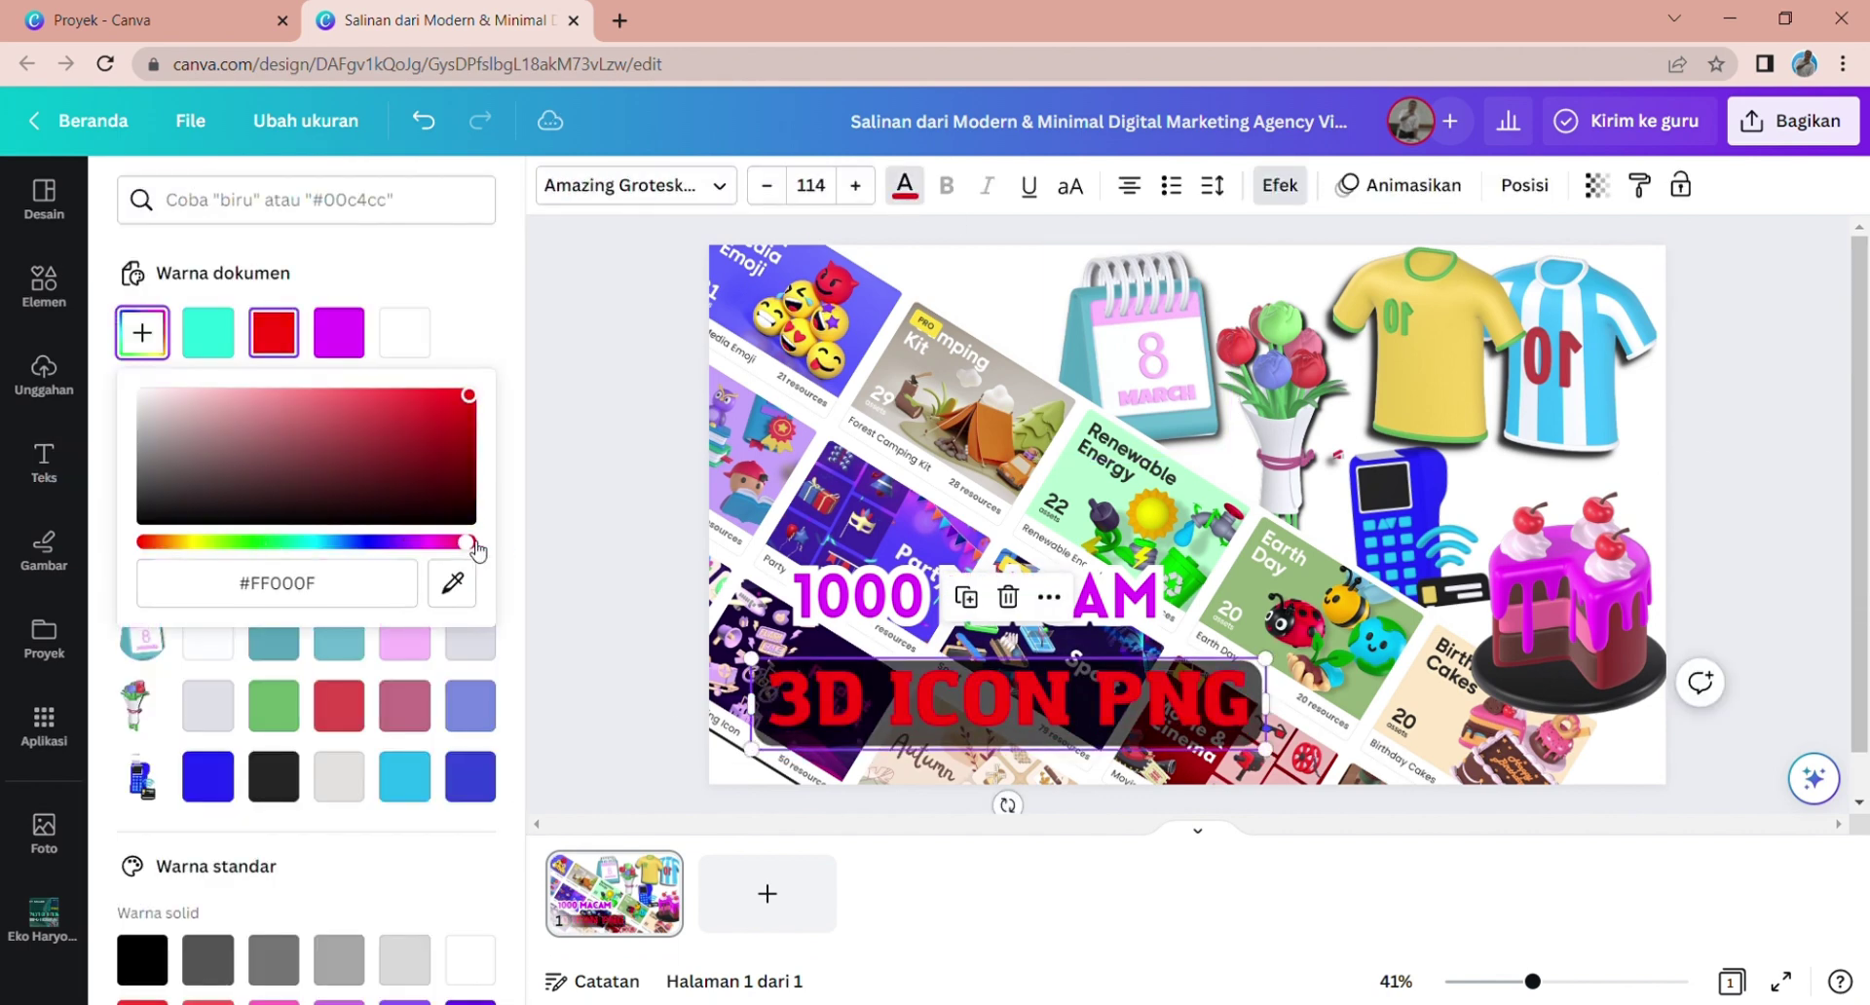
{"action": "left_click_drag", "start_coordinate": [9, 614], "coordinate": [479, 386]}
{"action": "left_click_drag", "start_coordinate": [412, 542], "coordinate": [304, 548]}
{"action": "left_click", "coordinate": [643, 545]}
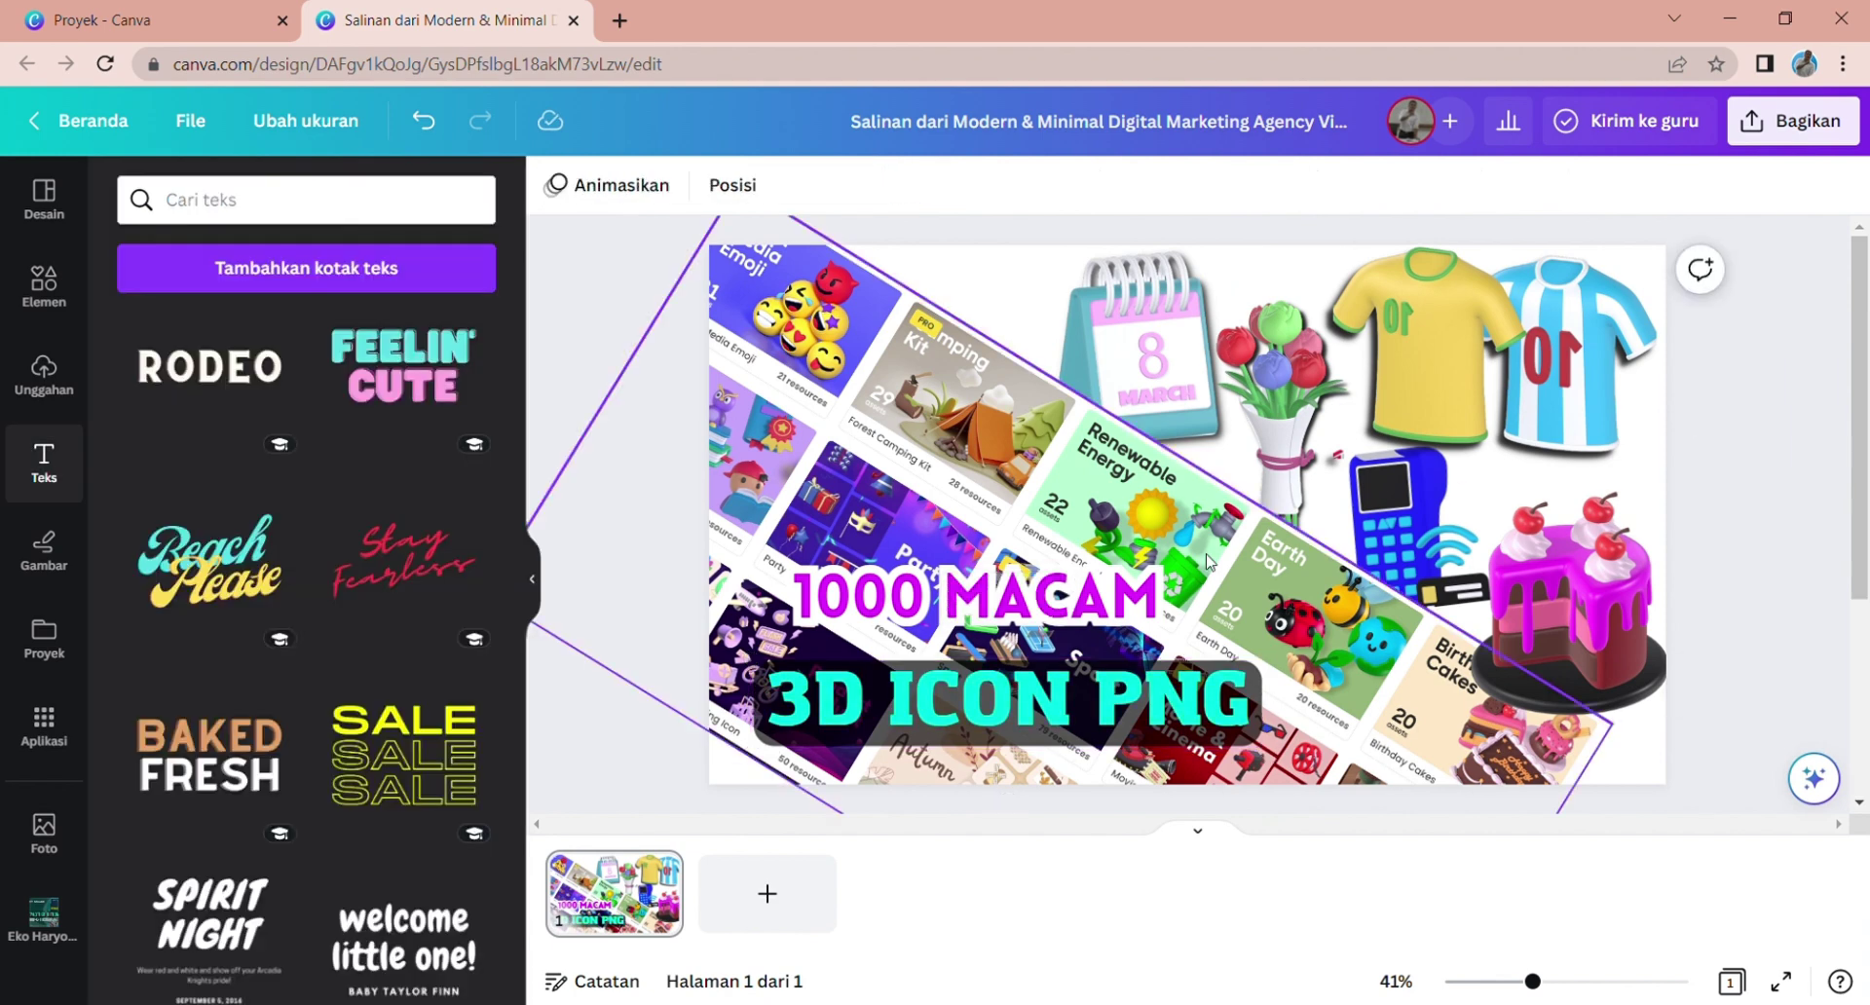
- Move the "1000 MACAM" and "3D ICON PNG" titles up to mid-height of the page and line them up with each other
{"action": "left_click_drag", "start_coordinate": [1003, 596], "coordinate": [985, 452]}
{"action": "left_click_drag", "start_coordinate": [1054, 709], "coordinate": [1044, 547]}
{"action": "left_click_drag", "start_coordinate": [983, 454], "coordinate": [1014, 454]}
{"action": "left_click_drag", "start_coordinate": [1256, 544], "coordinate": [1270, 544]}
{"action": "left_click", "coordinate": [1753, 389]}
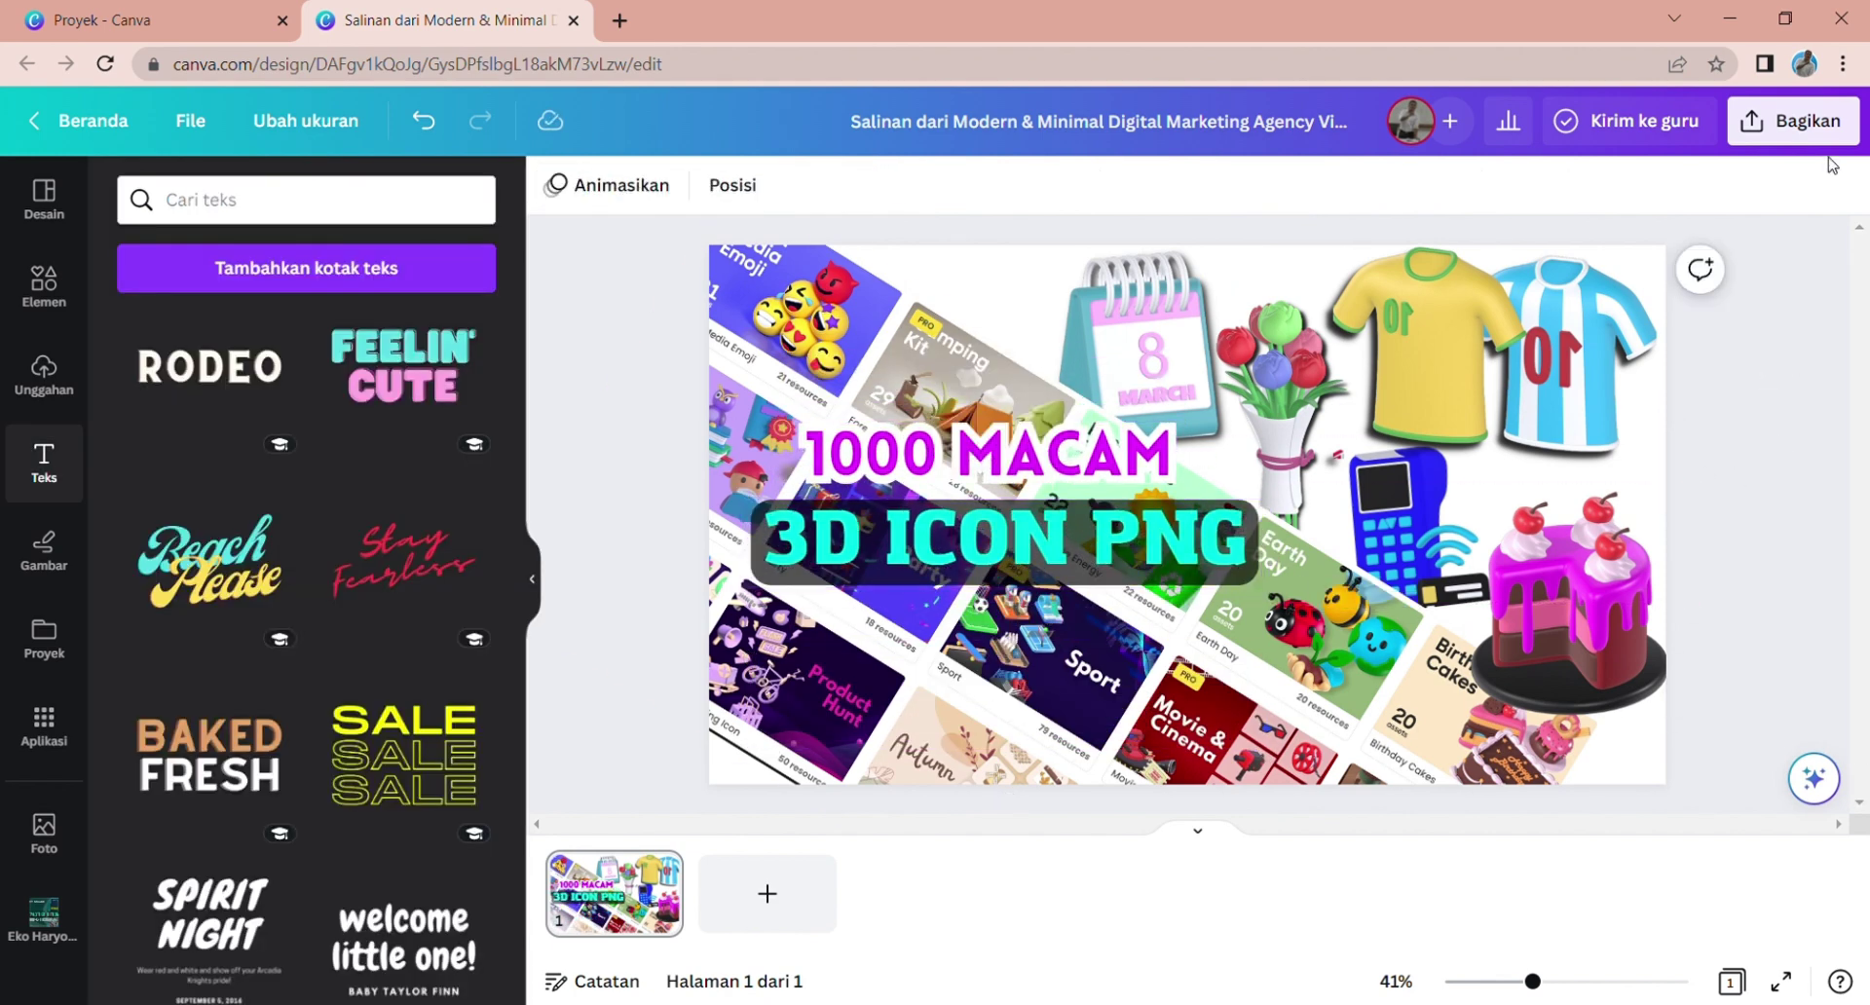
- Download the finished design as a PNG
{"action": "left_click", "coordinate": [1792, 121]}
{"action": "left_click", "coordinate": [1597, 578]}
{"action": "left_click", "coordinate": [1609, 602]}
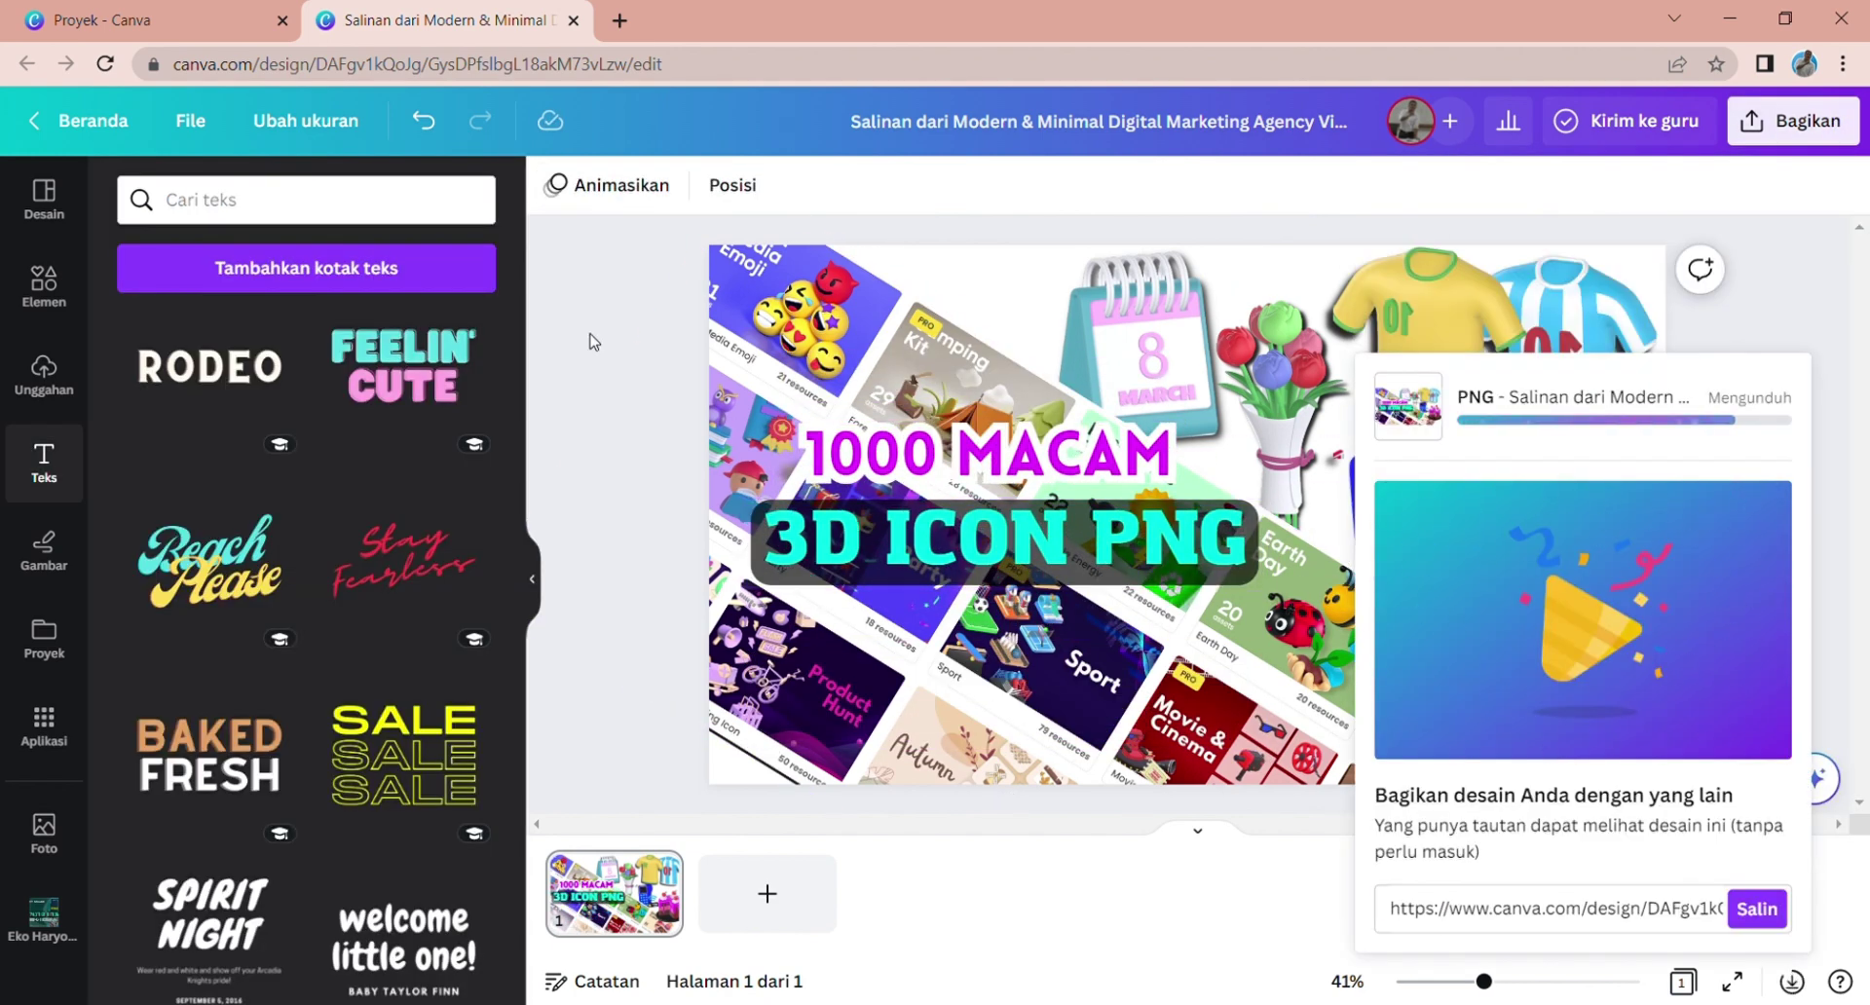